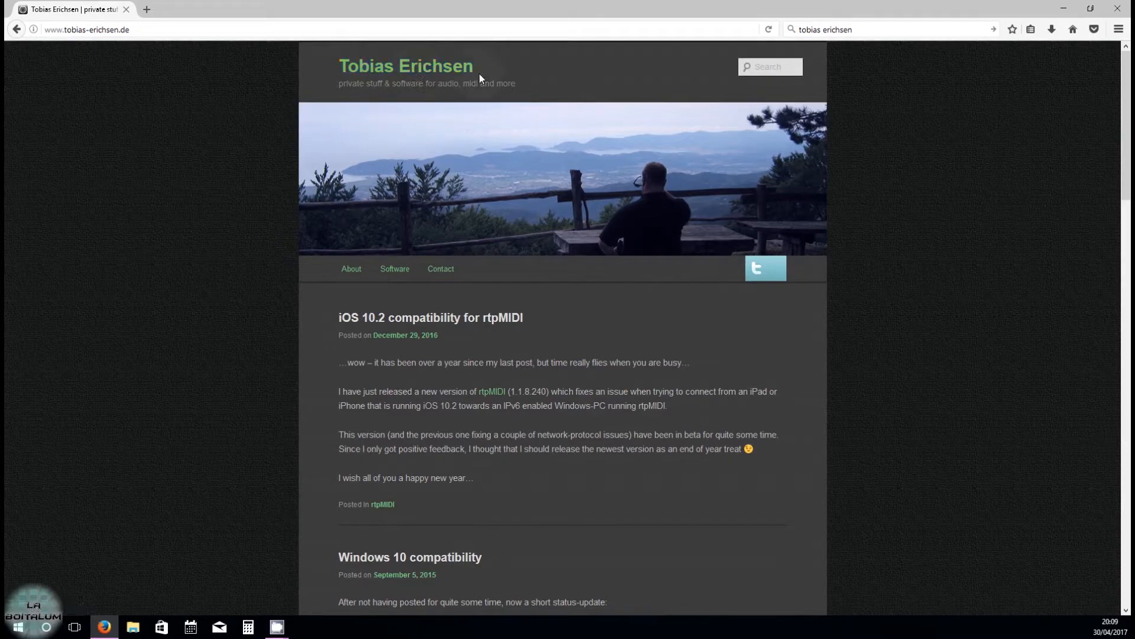
- Open the Software page of the MIDI tools website, where the Windows programs are listed
scroll(482, 68, down, 3)
scroll(556, 242, up, 3)
click(402, 277)
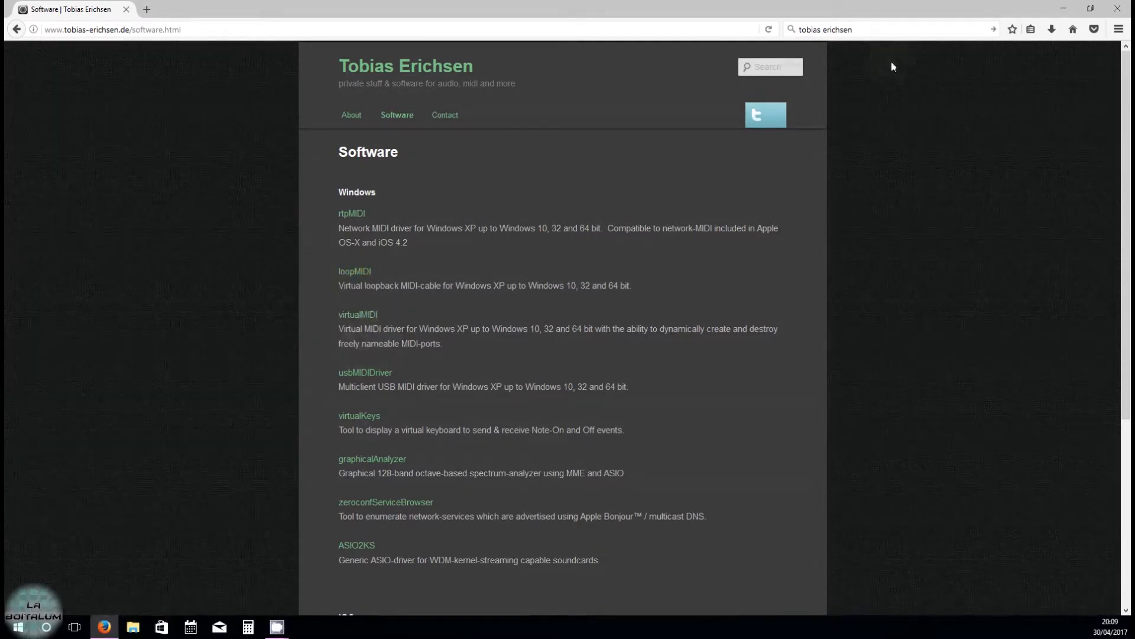
- Minimise the browser, launch loopMIDI from the desktop and move its window towards the middle of the screen
click(1064, 8)
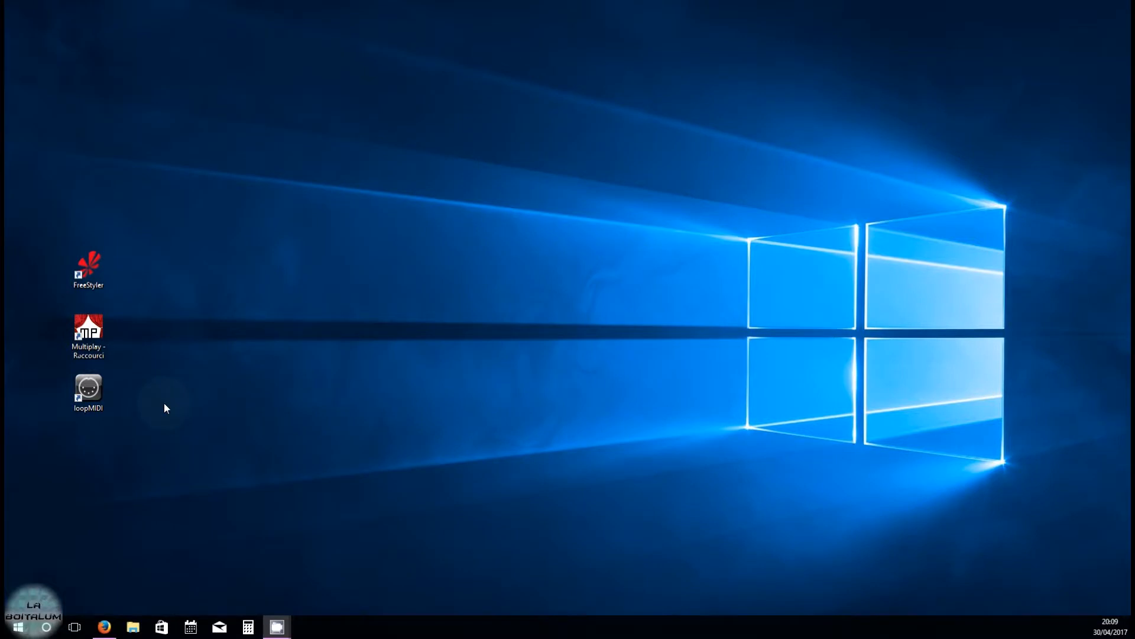
double_click(94, 388)
drag(254, 77, 532, 119)
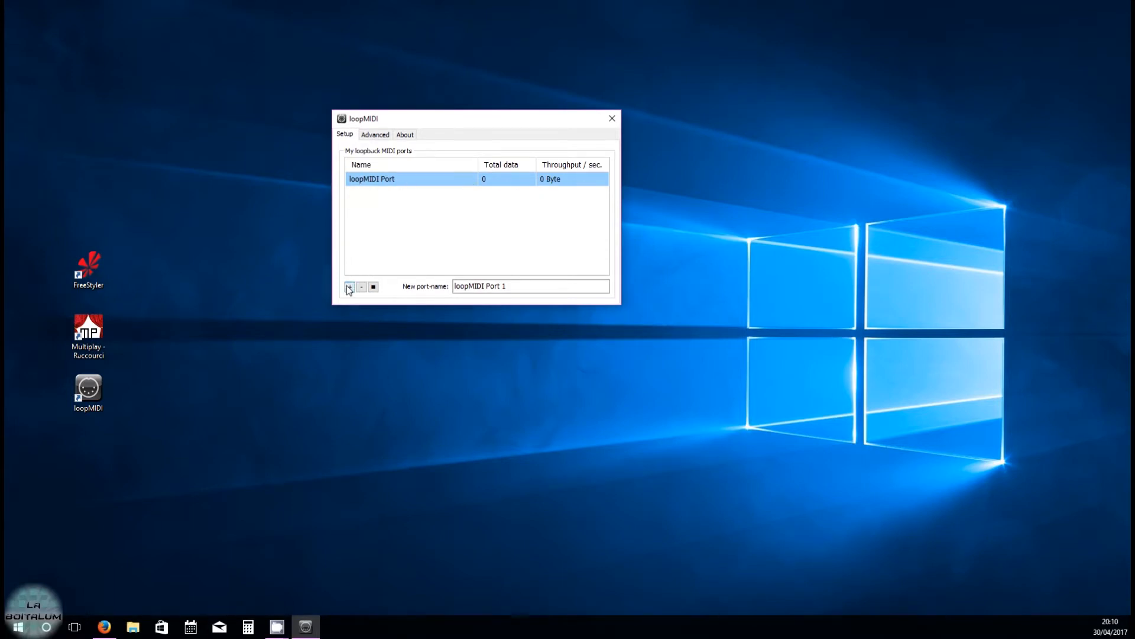
- Review loopMIDI's advanced settings, return to its list of loopback MIDI ports and close the window
click(376, 136)
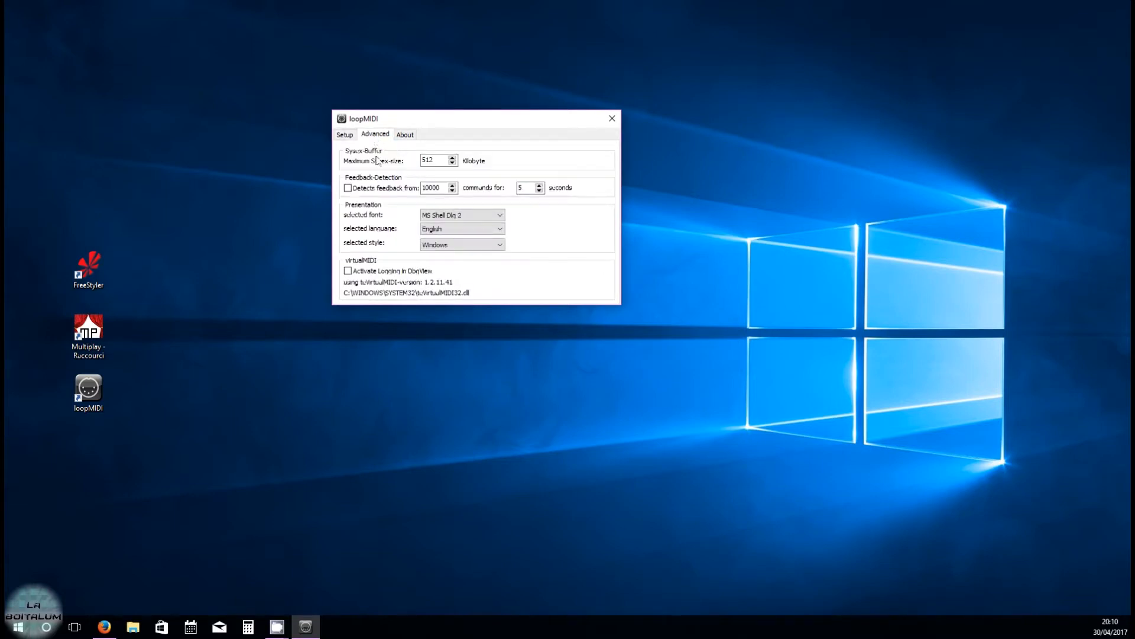
click(347, 272)
double_click(433, 160)
click(346, 136)
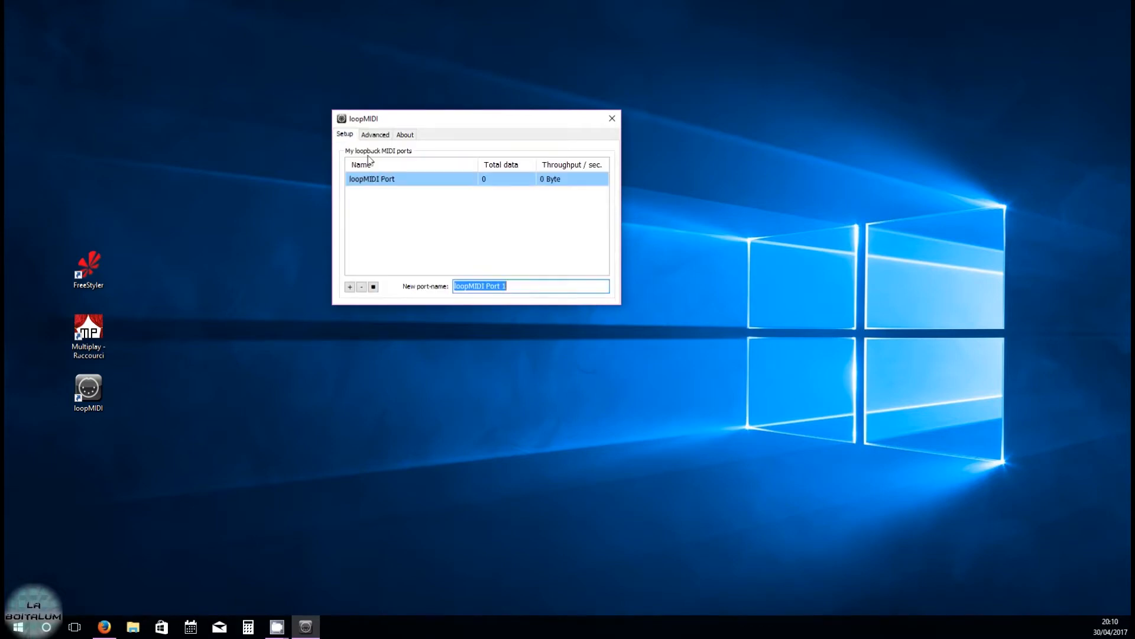
click(612, 119)
- Launch FreeStyler and MultiPlay from the desktop
click(96, 280)
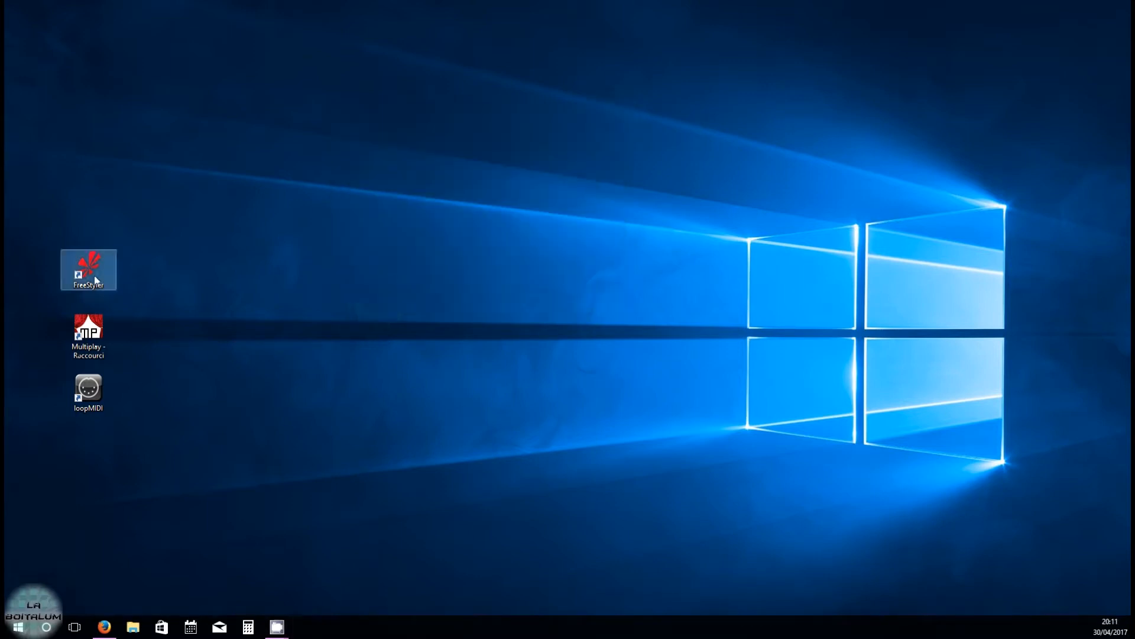
click(102, 340)
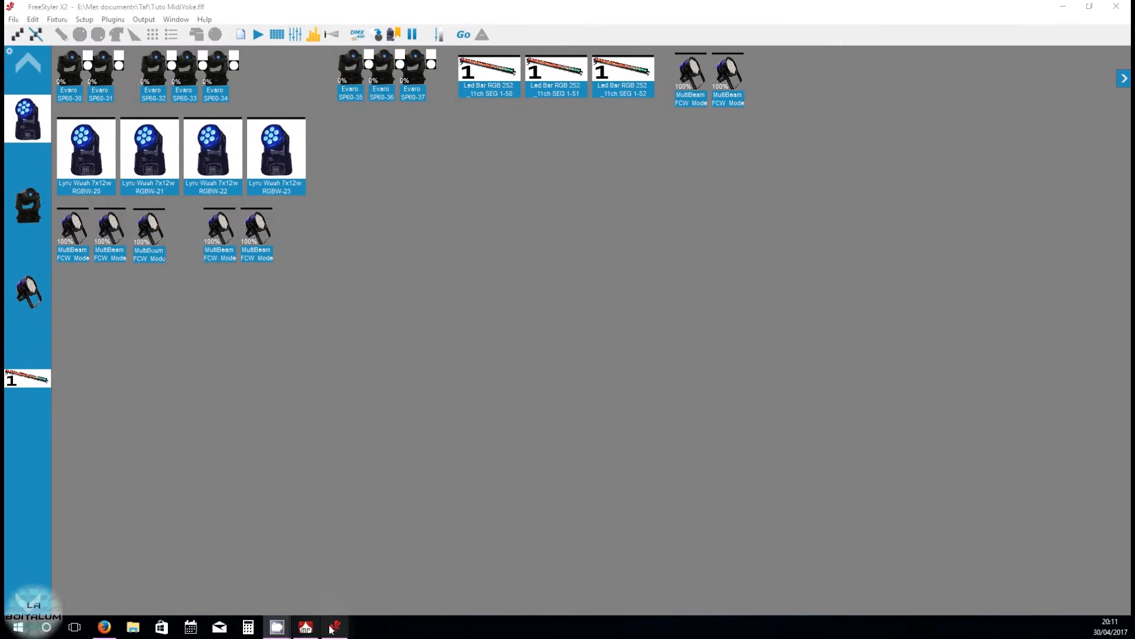
- Switch to MultiPlay and widen the Hot Buttons pane until its button names are fully readable
click(306, 627)
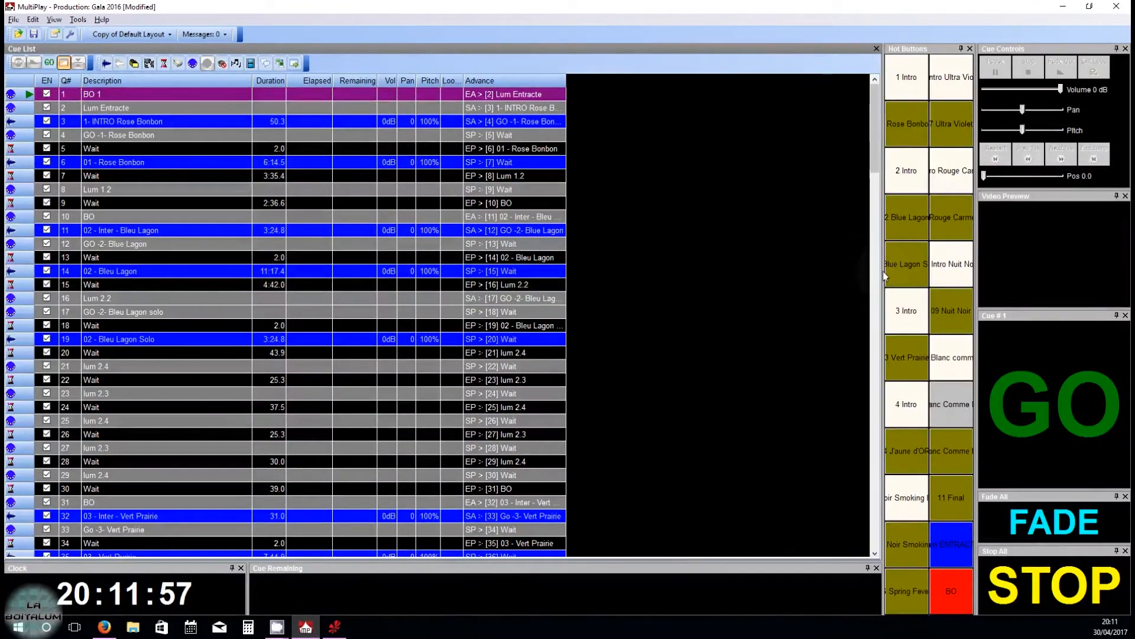
drag(786, 272, 674, 267)
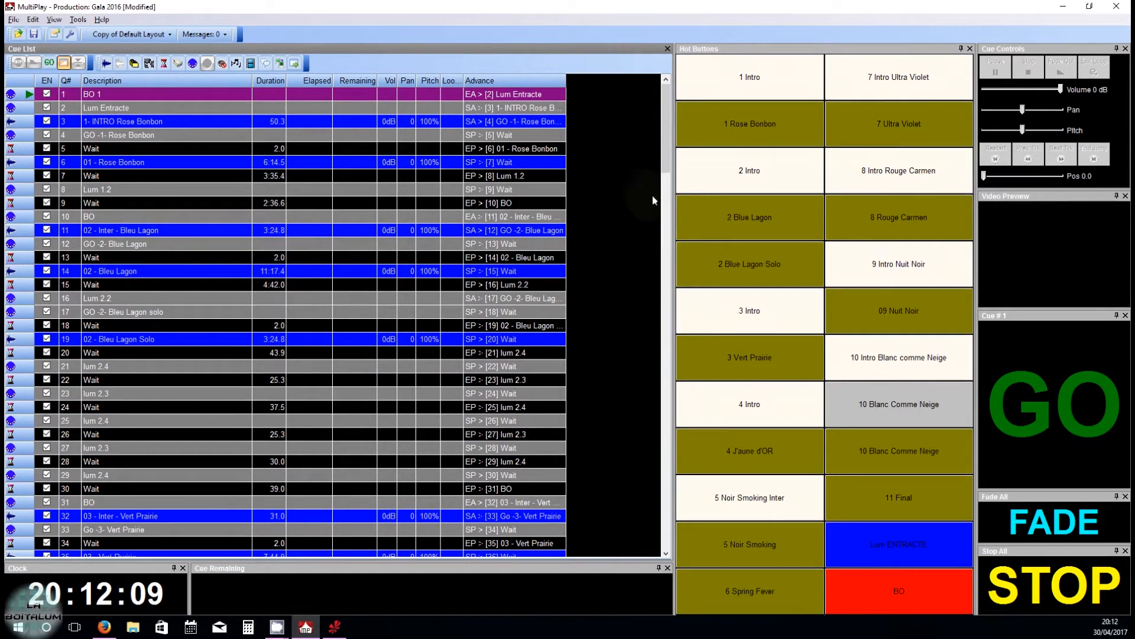
drag(673, 201, 658, 205)
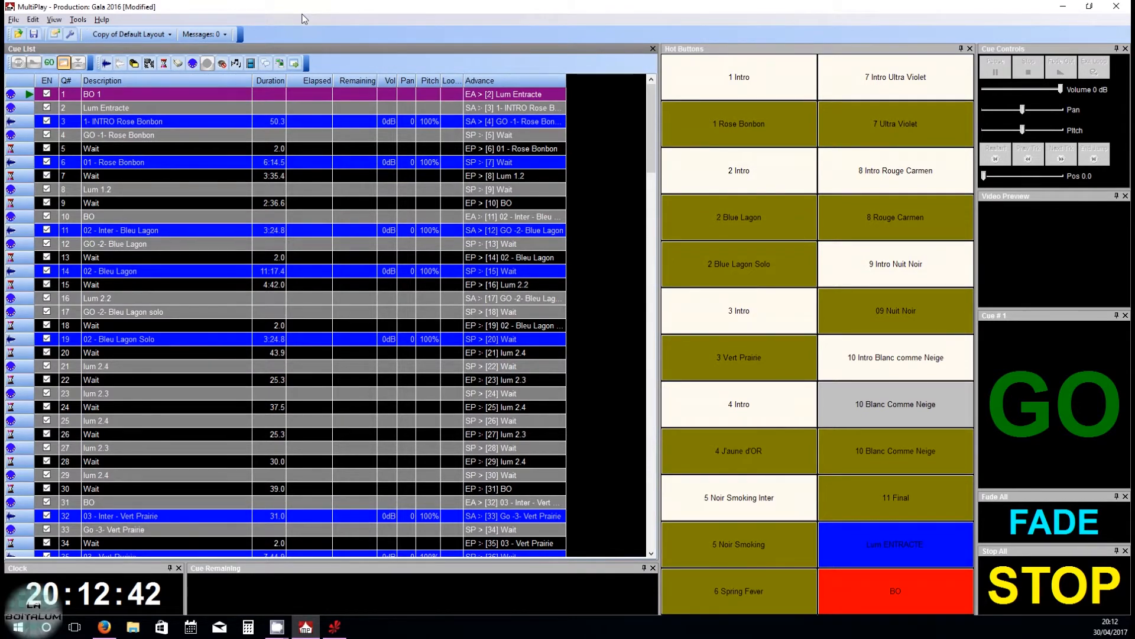
- Switch to FreeStyler, open the FreeStyler Setup window and move it towards the middle of the screen
click(342, 634)
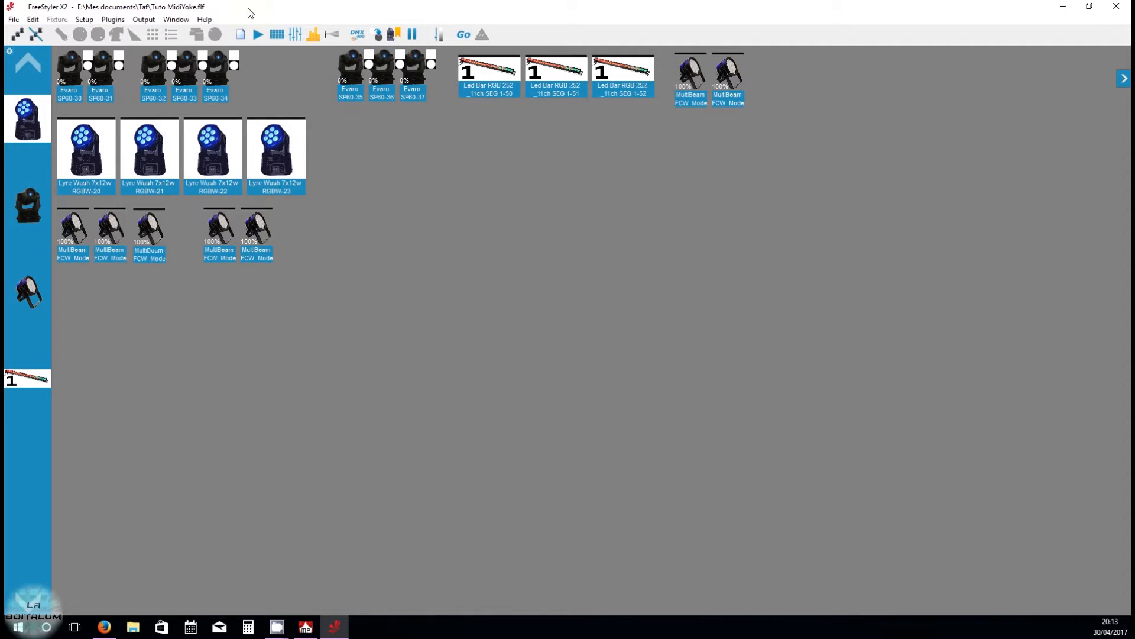
click(113, 19)
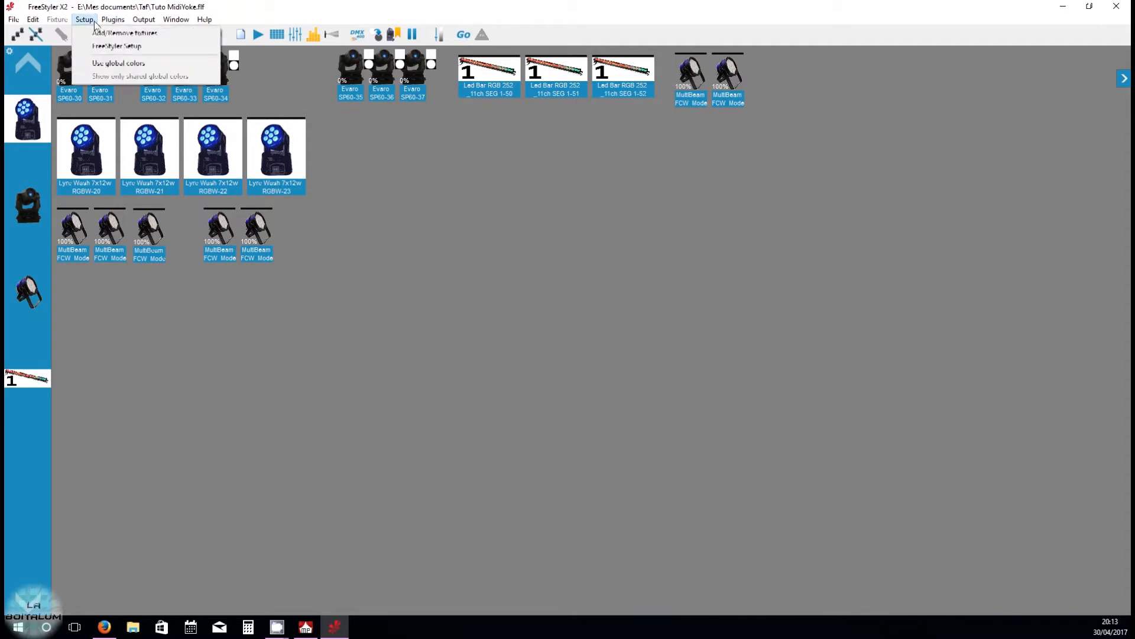
click(94, 23)
click(94, 22)
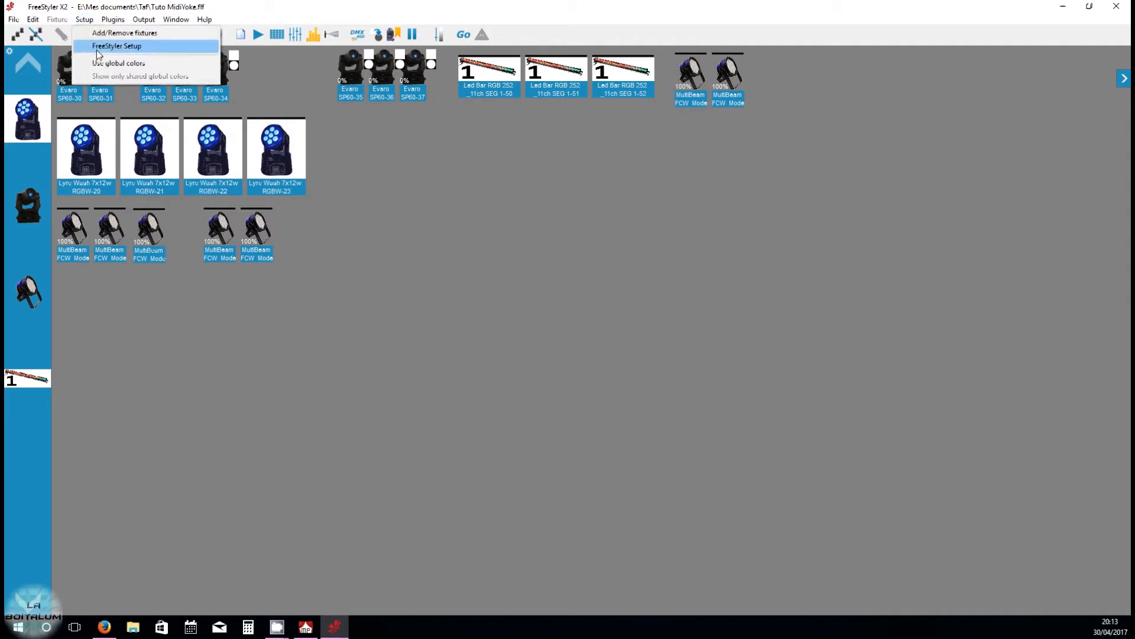
click(97, 47)
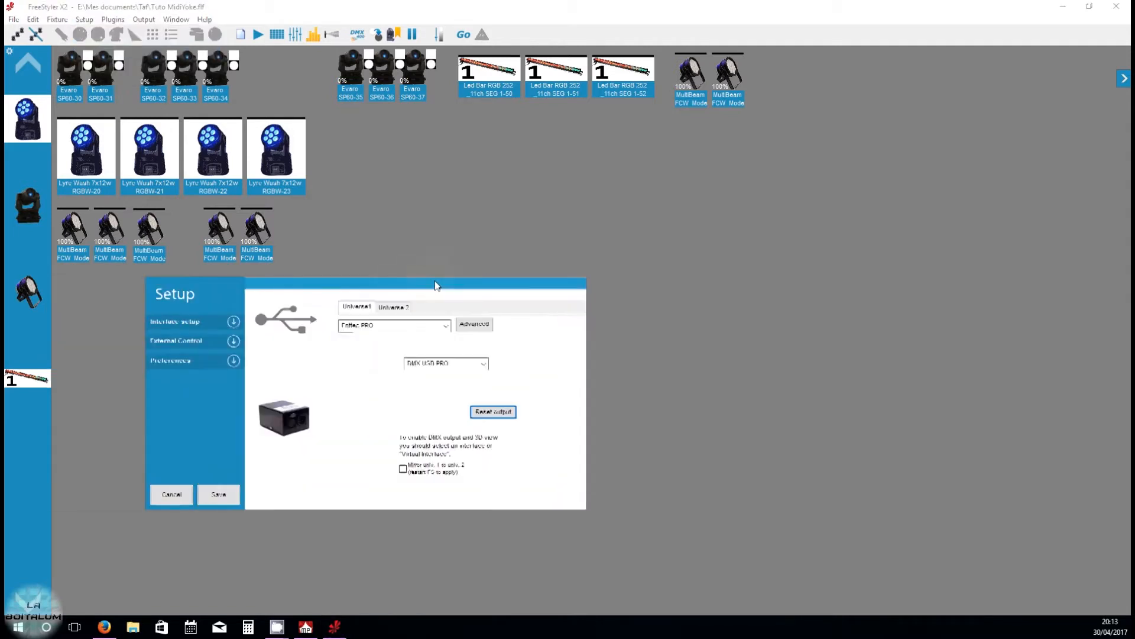
drag(429, 282, 520, 218)
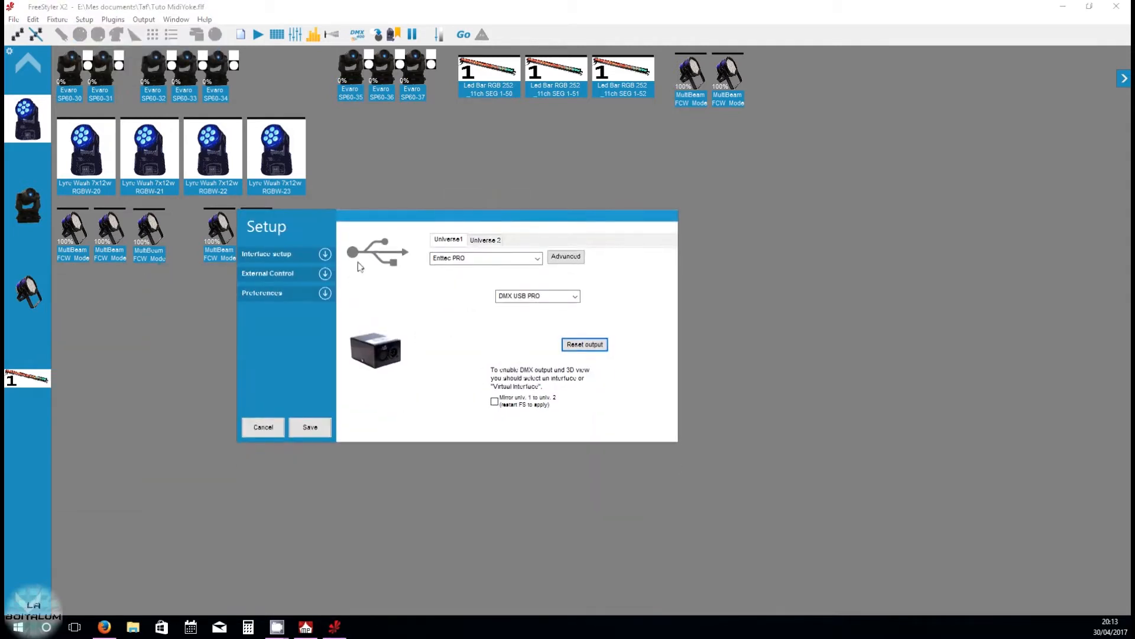
- In the external MIDI control settings, set the first MIDI input to loopMIDI Port
click(264, 274)
click(261, 314)
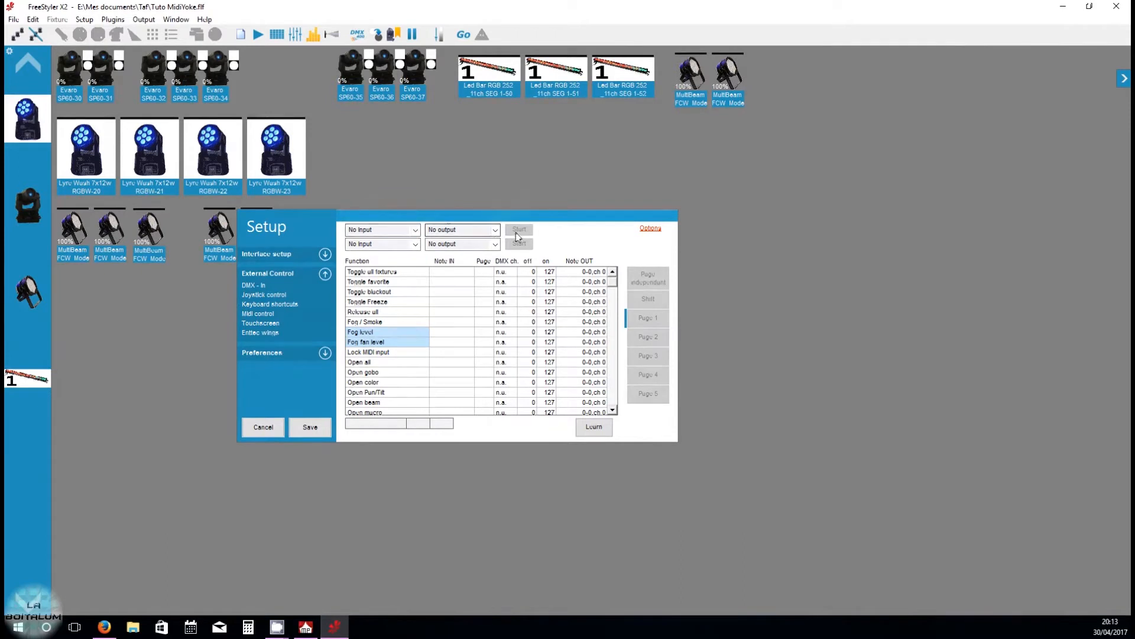
click(415, 230)
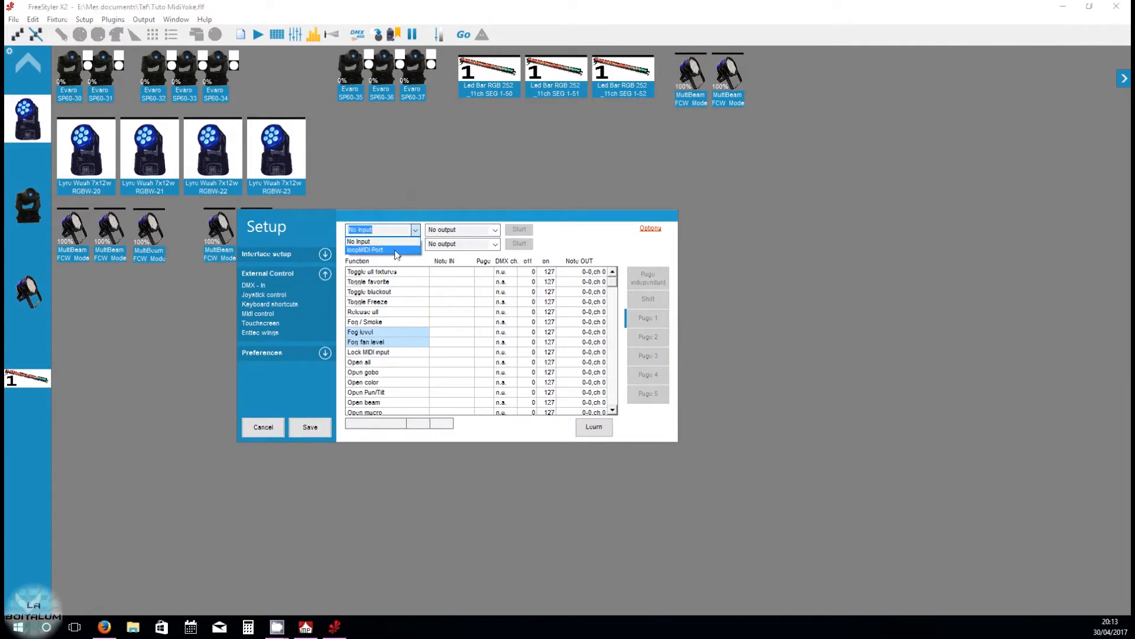
click(384, 251)
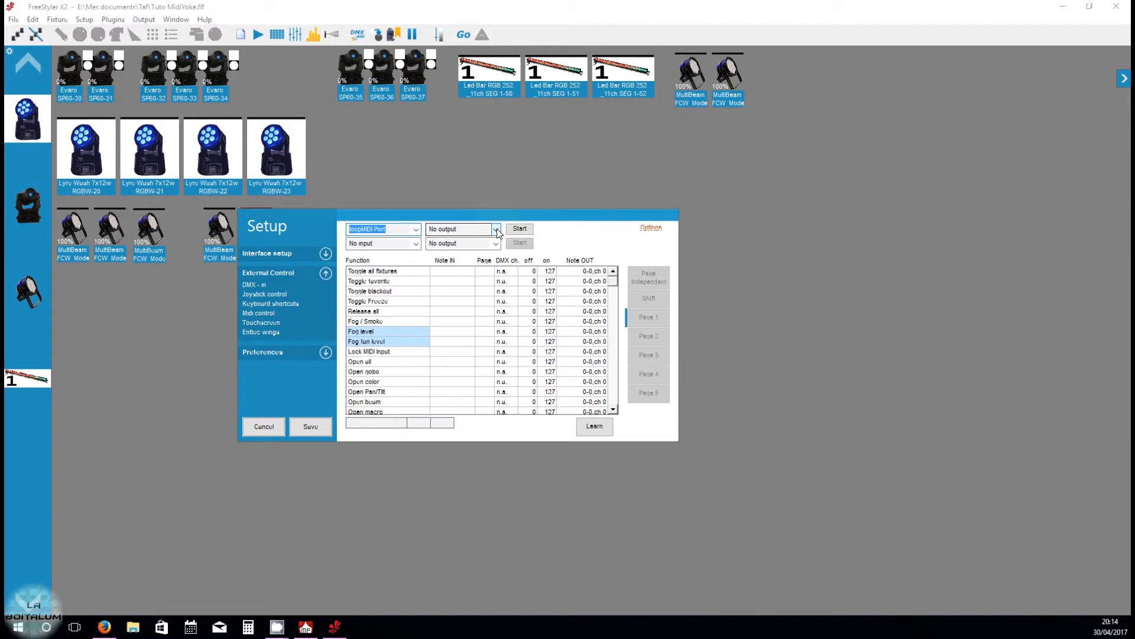
- Look through the list of MIDI-controllable functions down to the Toggle Cuelist entries
mouse_move(614, 281)
mouse_down()
mouse_move(615, 291)
mouse_move(614, 278)
mouse_up()
scroll(545, 311, down, 15)
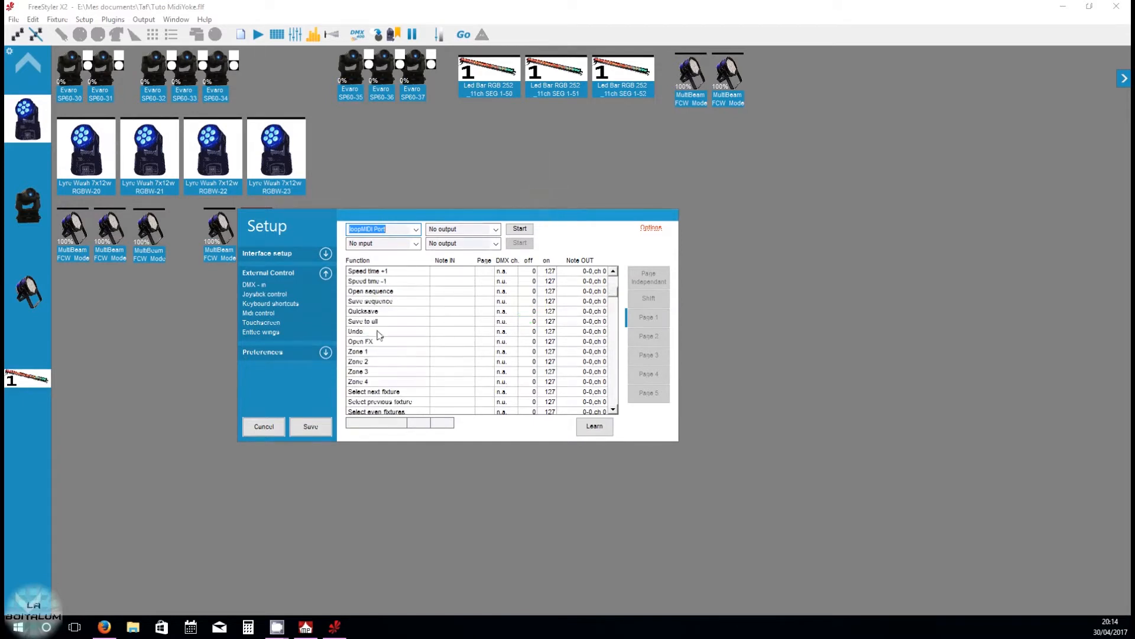
scroll(379, 334, up, 3)
click(392, 382)
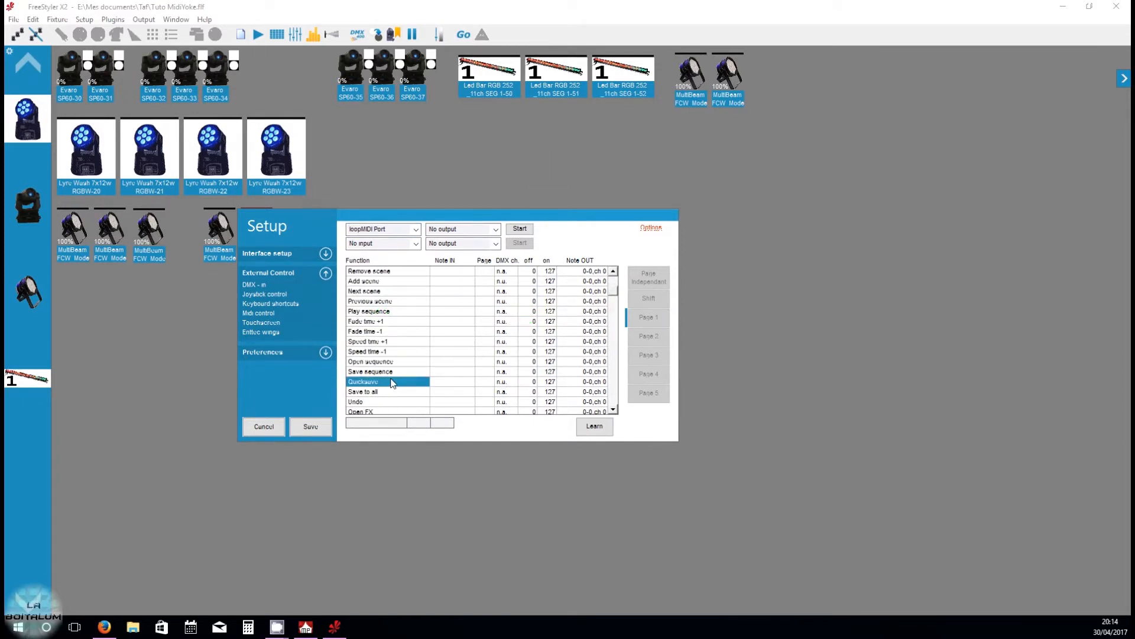
scroll(392, 379, up, 5)
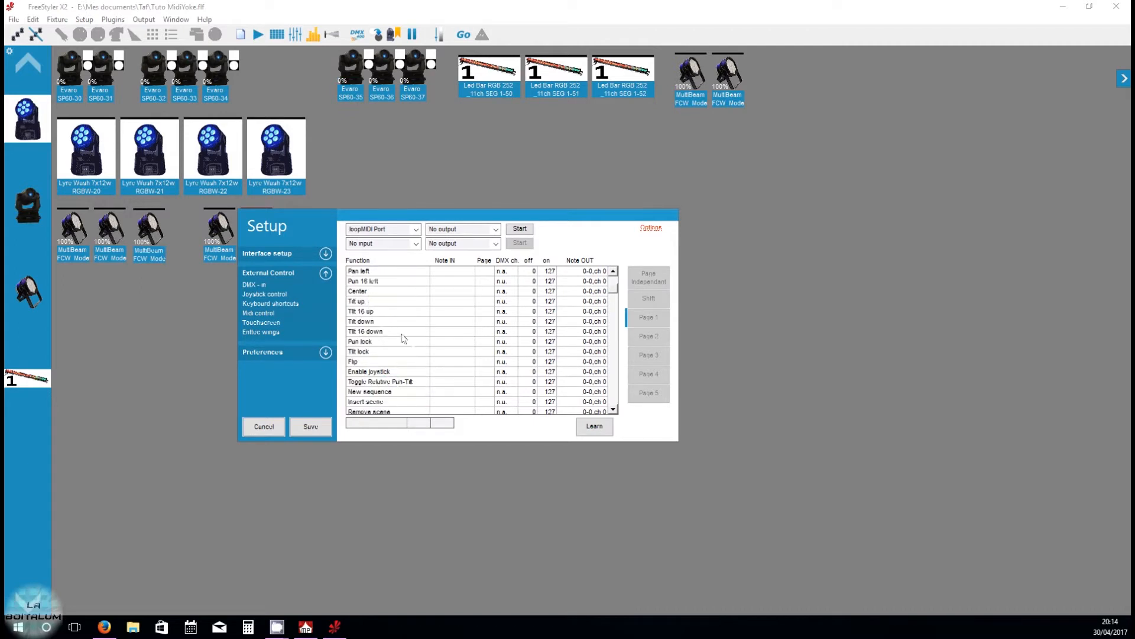
scroll(401, 338, down, 10)
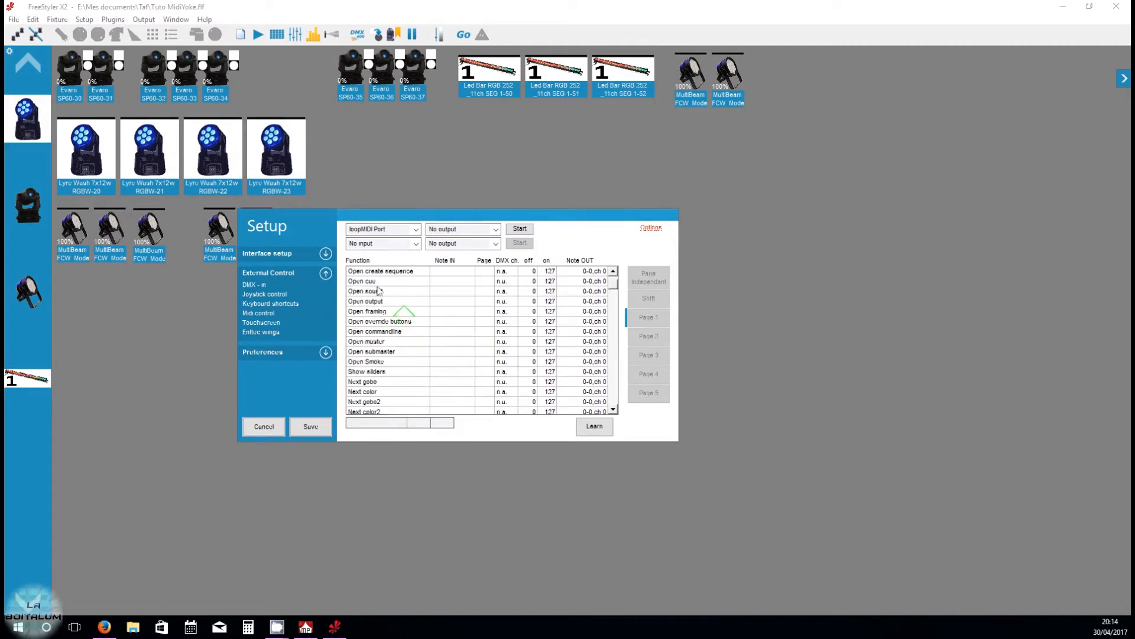
scroll(479, 313, up, 3)
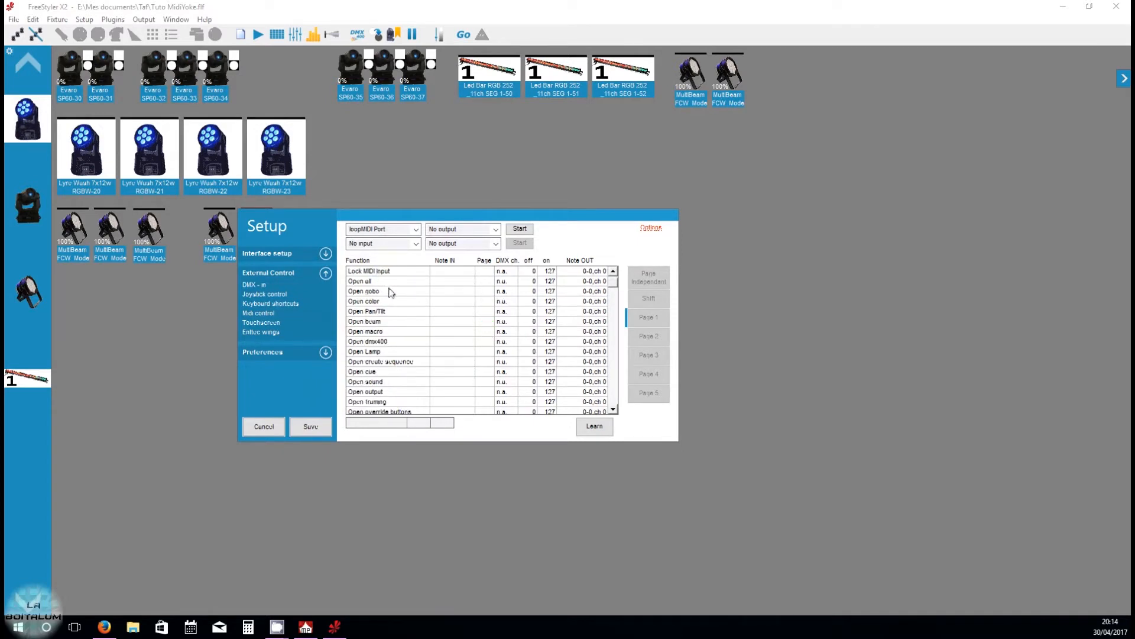
scroll(543, 325, down, 3)
scroll(614, 291, down, 10)
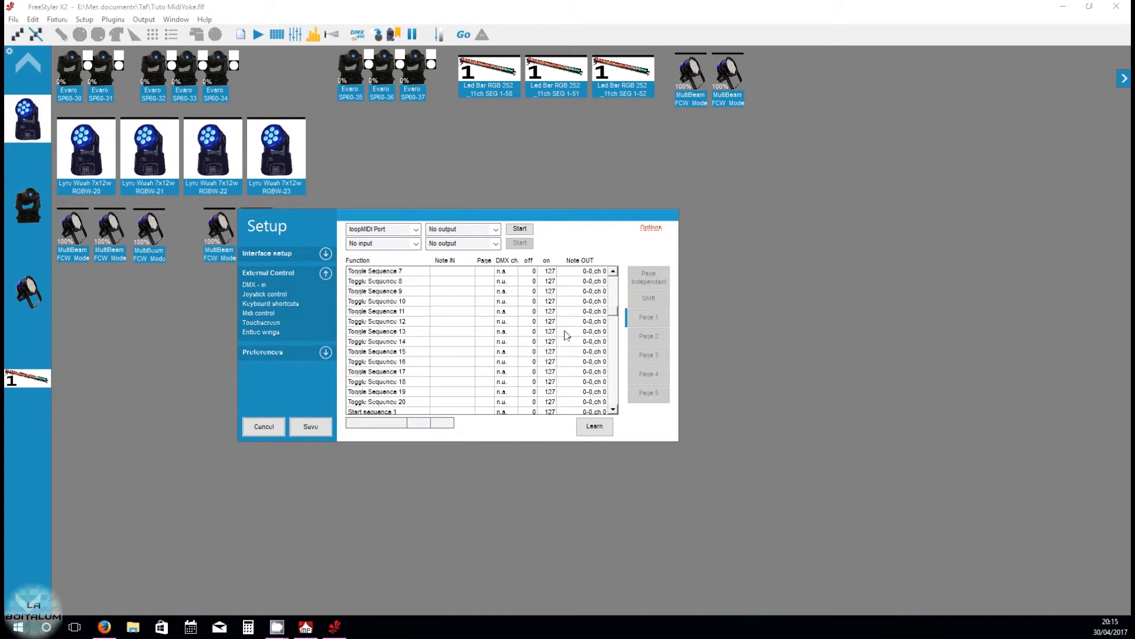
scroll(497, 360, down, 8)
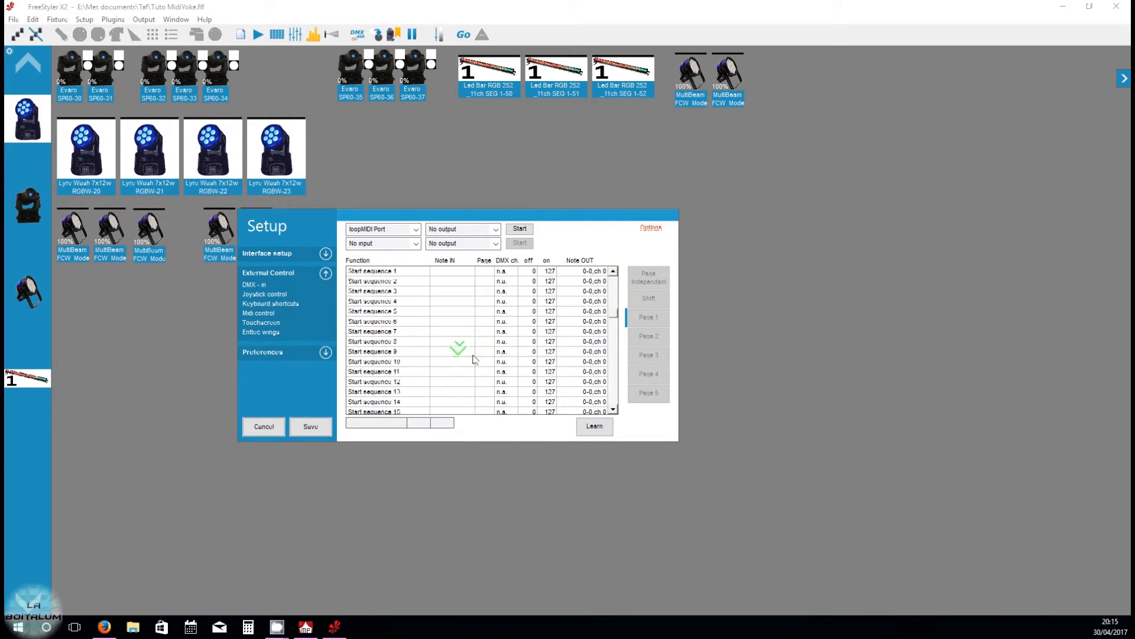
scroll(470, 351, down, 8)
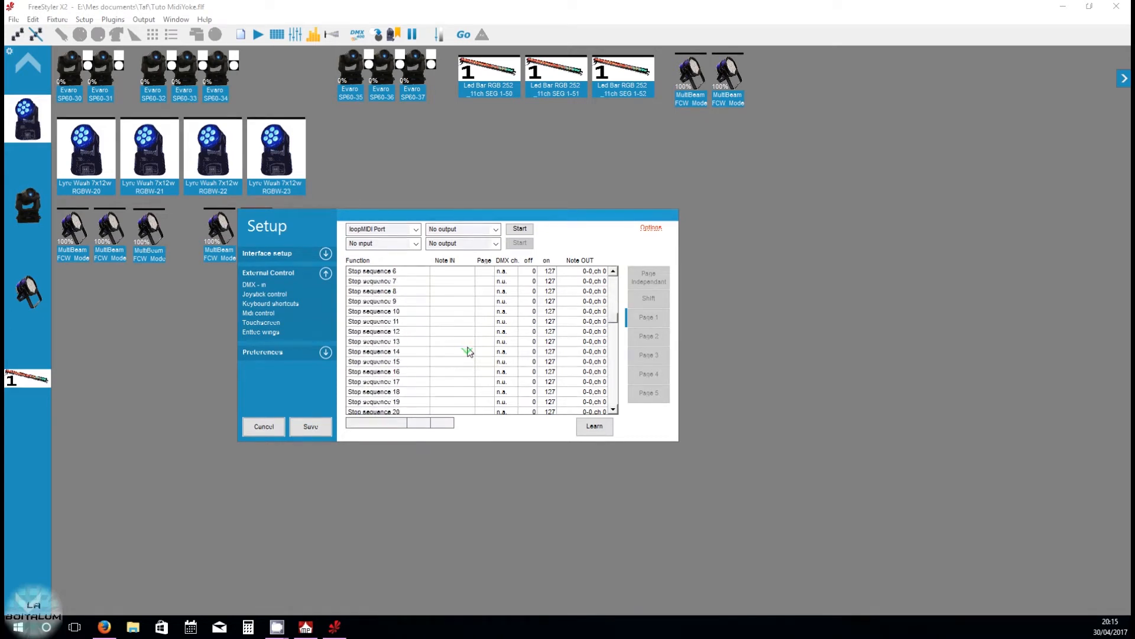
scroll(475, 344, down, 5)
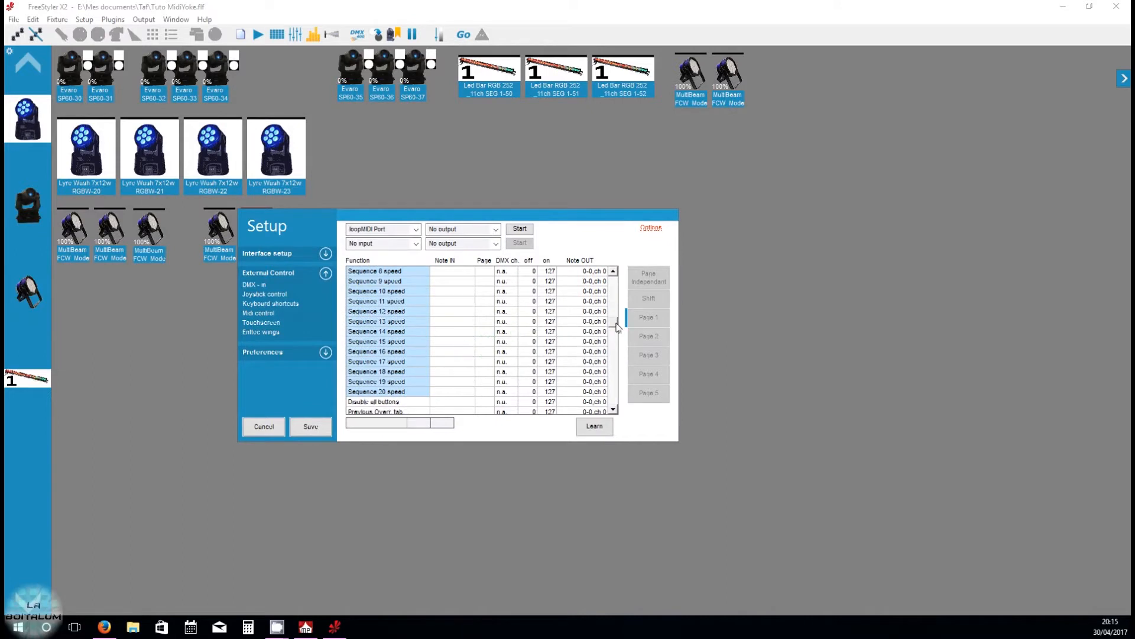
drag(615, 325, 626, 391)
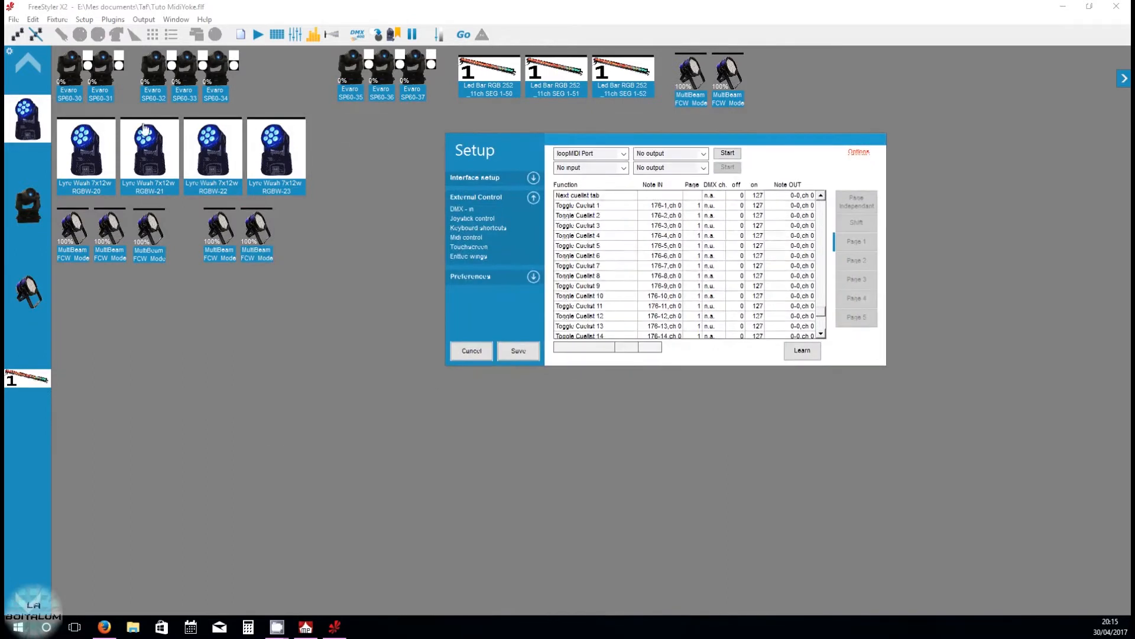
- Open the cue window, view the cuelist buttons of the second part and return to those of the first part
click(256, 35)
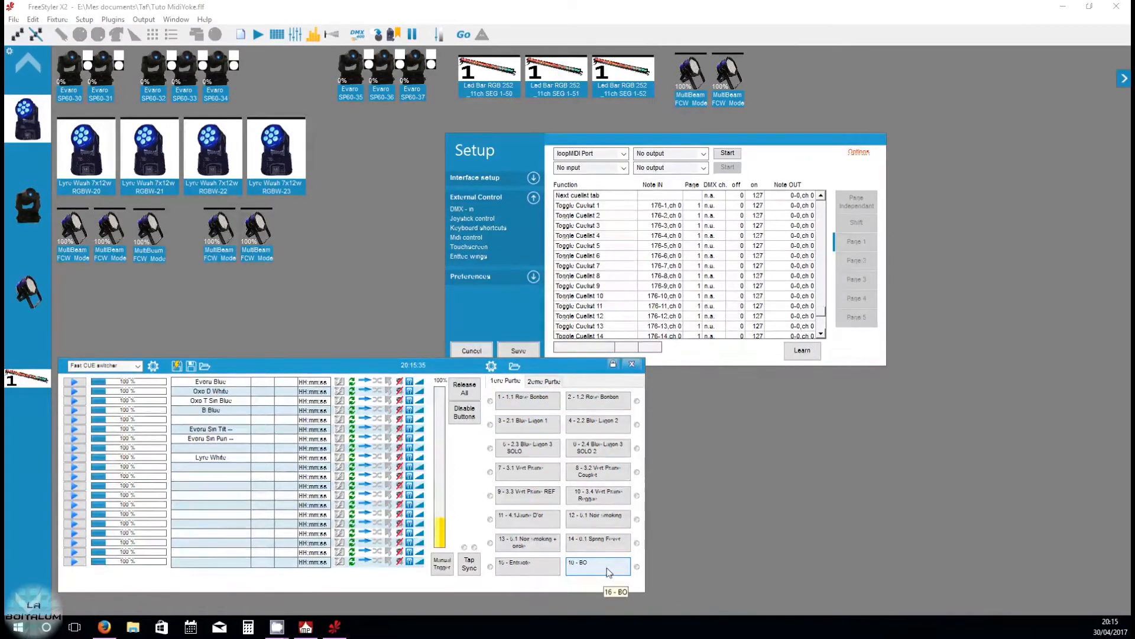
click(544, 382)
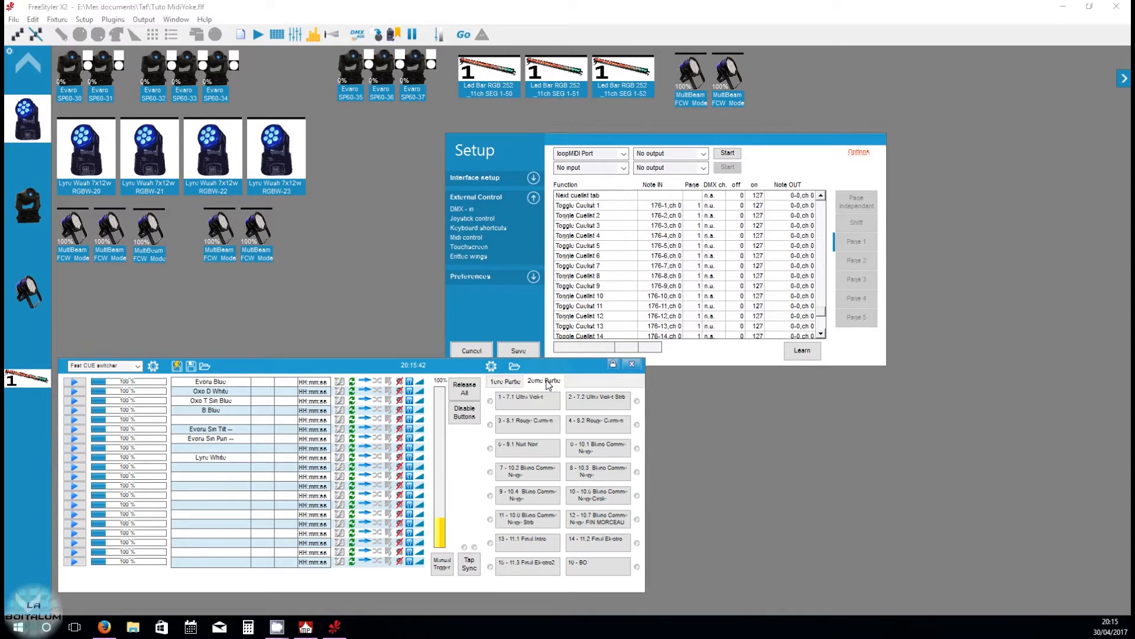
click(497, 384)
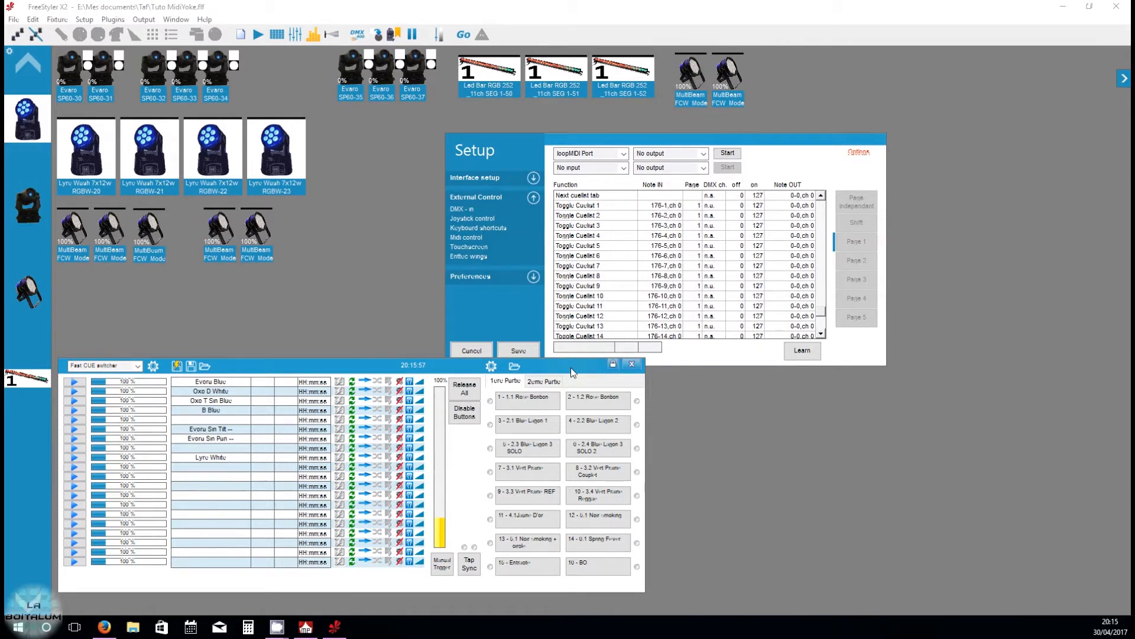
- Examine the MIDI input assignment of Toggle Cuelist 1, including its message type, note, channel and MIDI page options
double_click(665, 206)
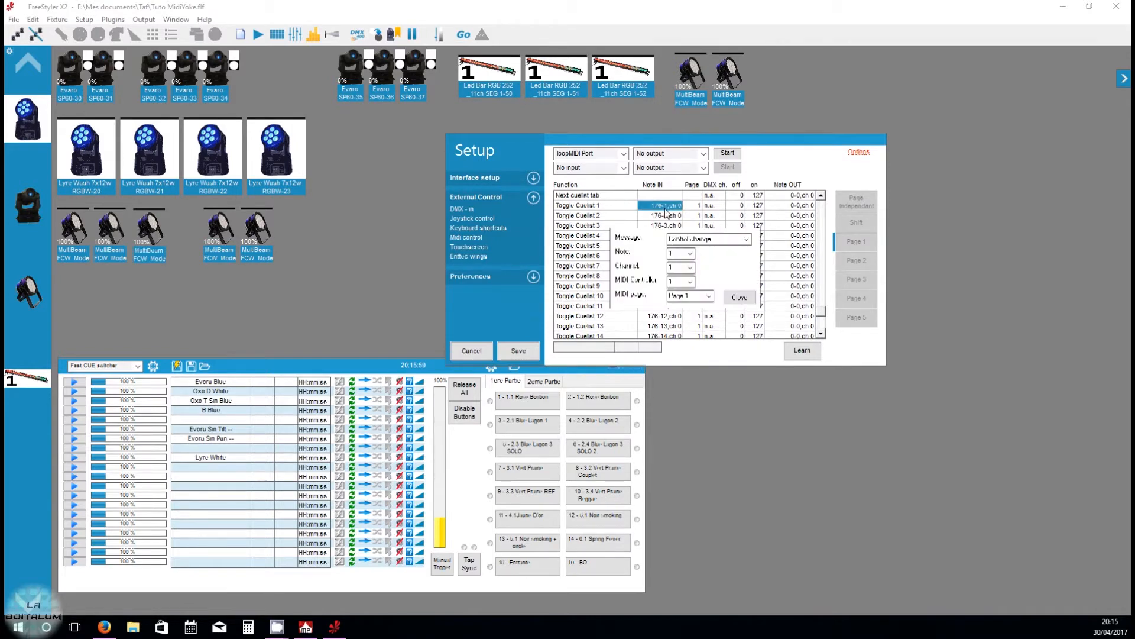
click(747, 239)
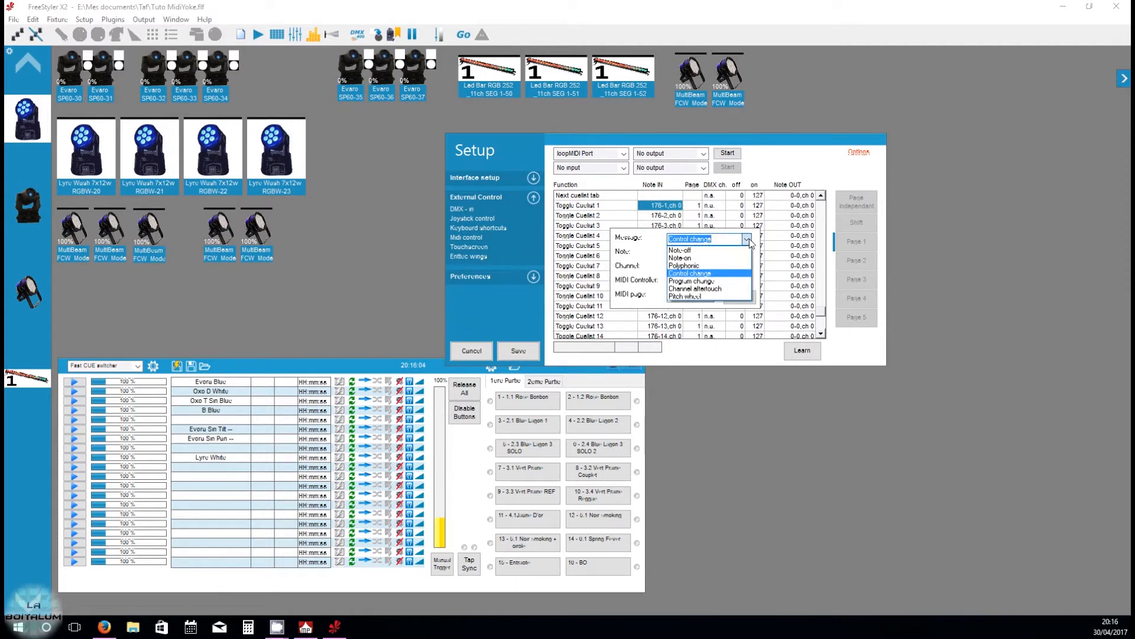
click(748, 239)
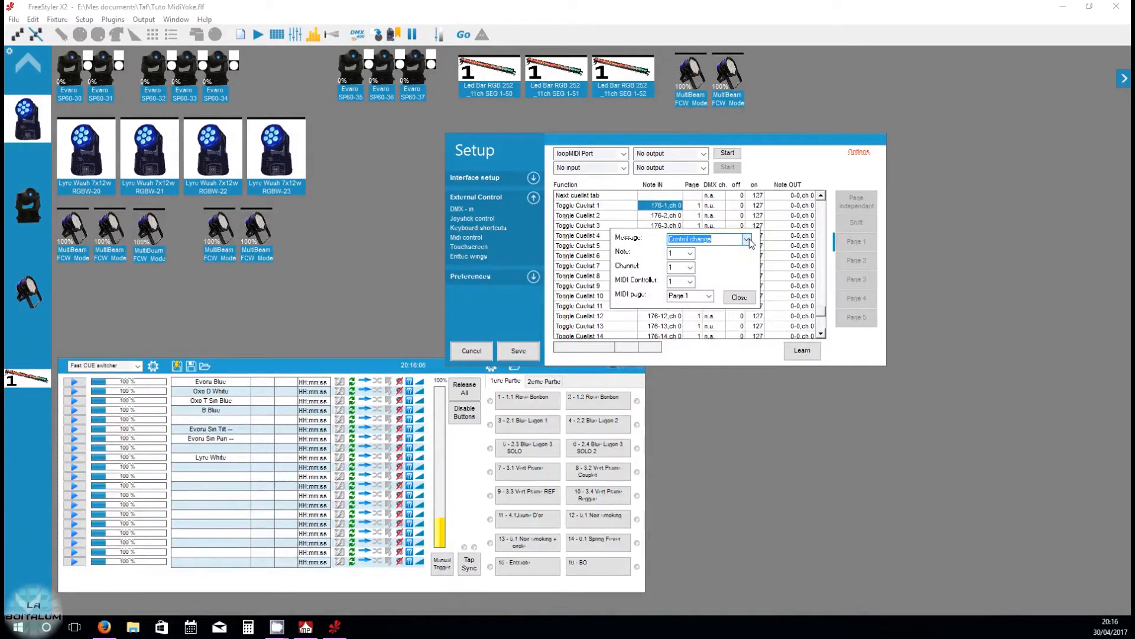
click(691, 253)
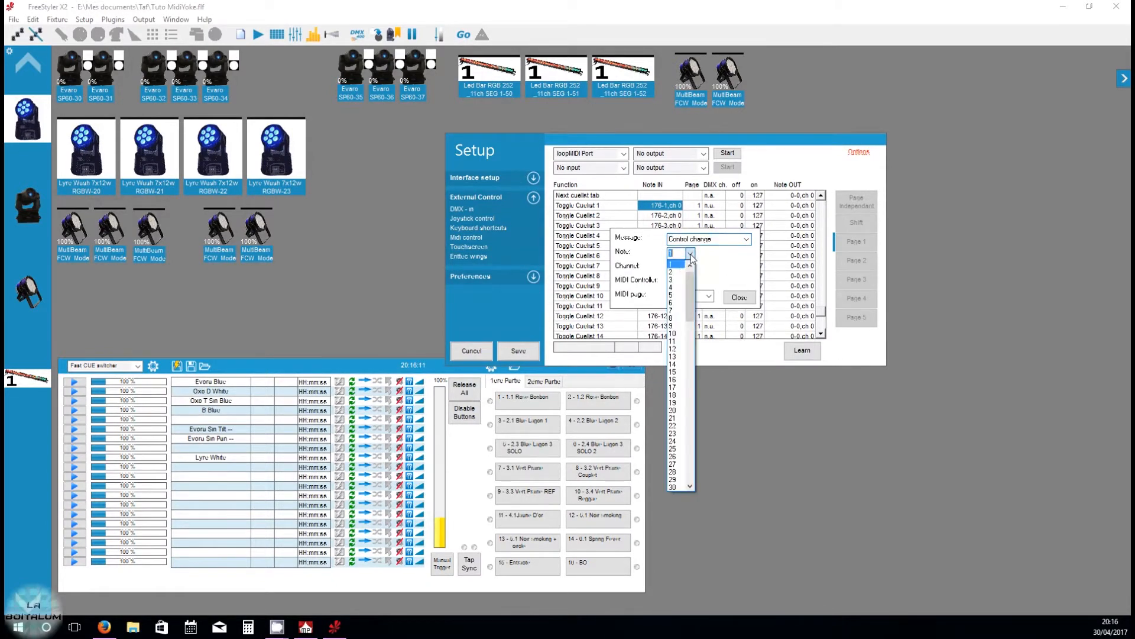
click(676, 265)
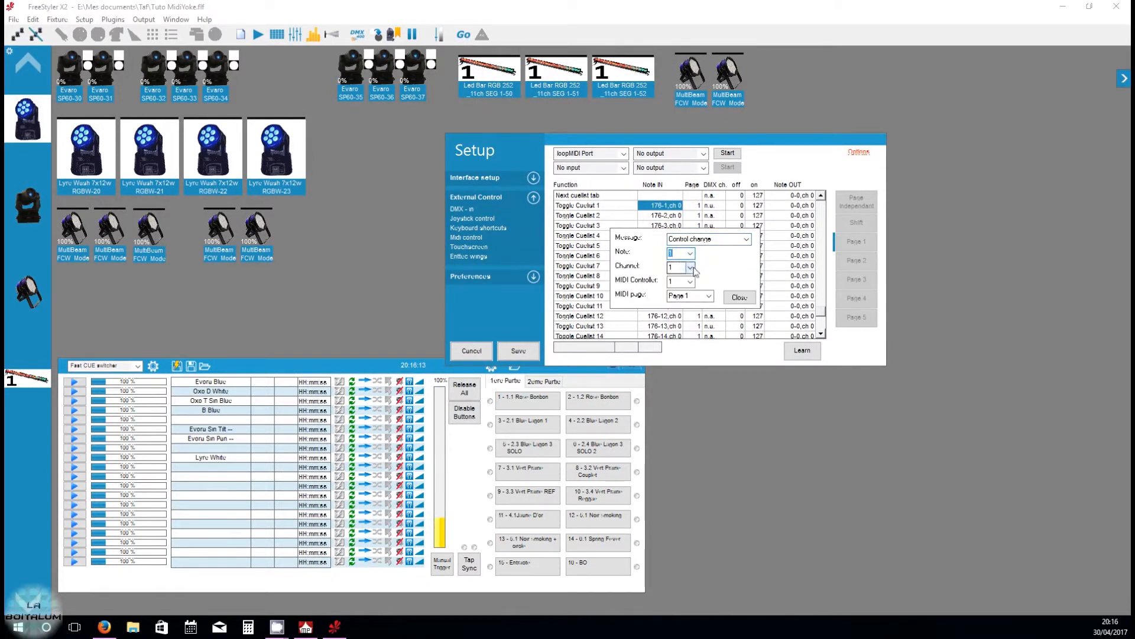
click(690, 268)
click(679, 278)
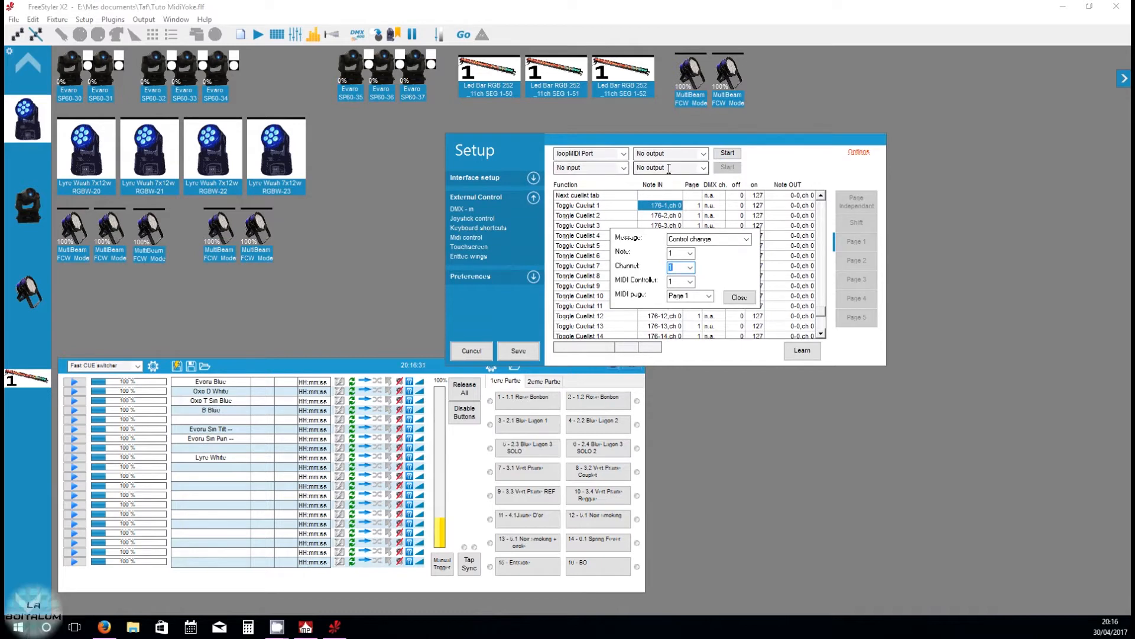
click(709, 296)
click(712, 299)
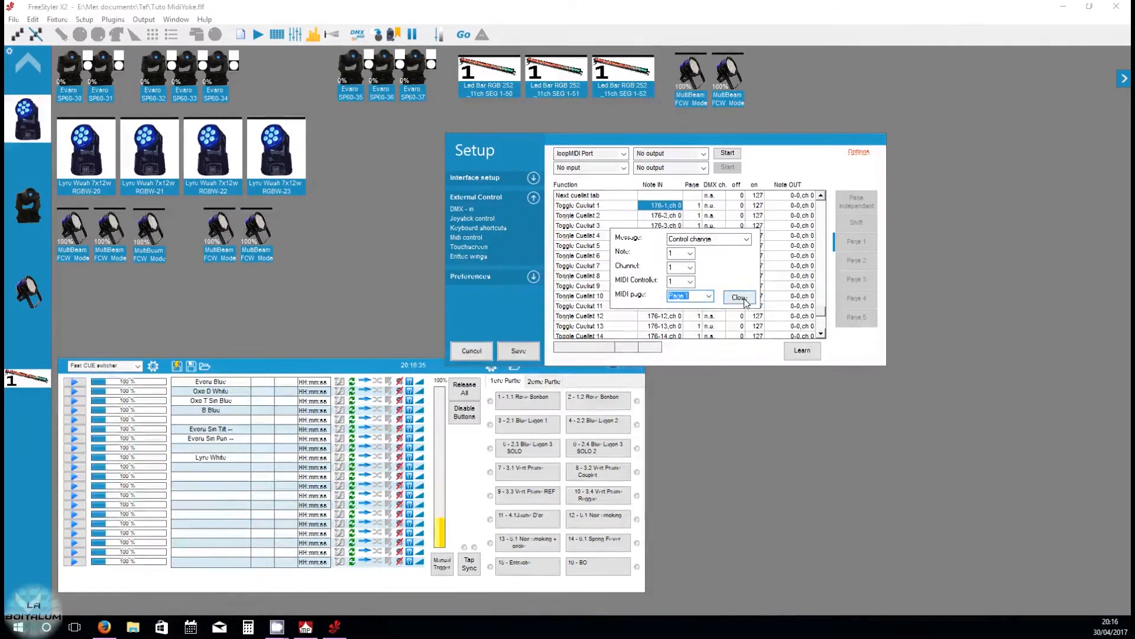
click(739, 297)
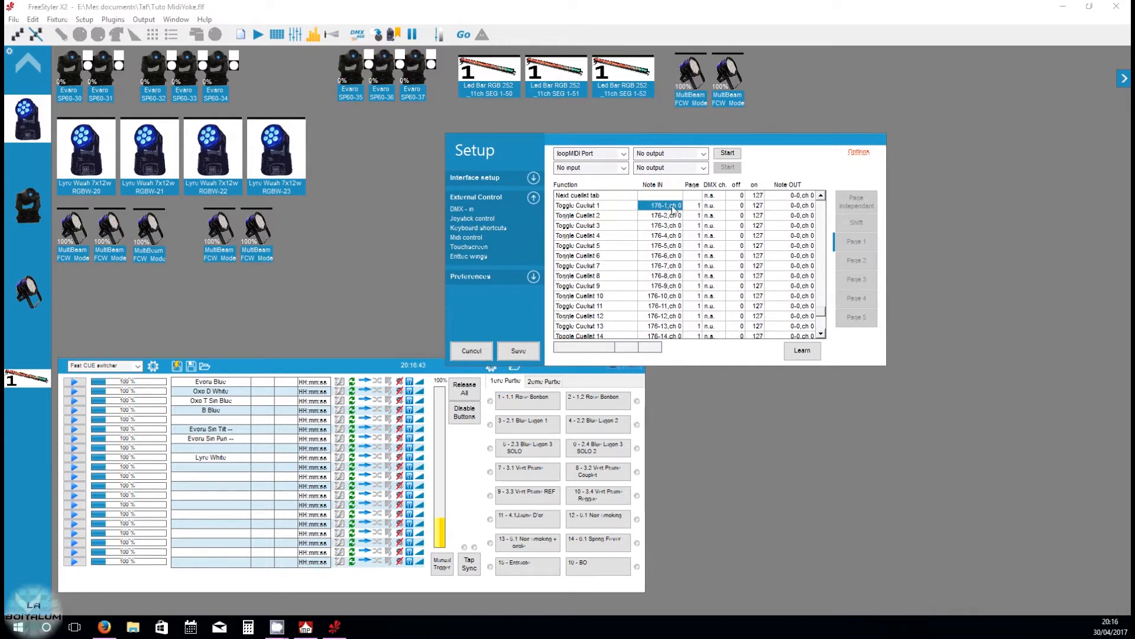
- Try Note-off and Note-on as the message type of Toggle Cuelist 1, and return it to Control change
double_click(664, 205)
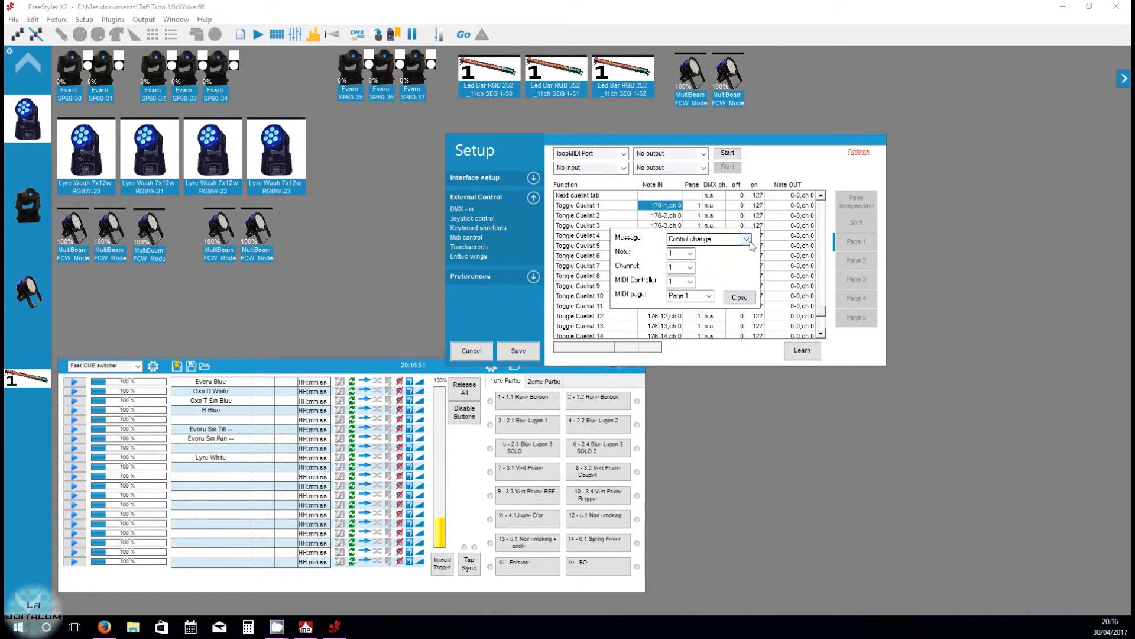
click(727, 239)
click(712, 257)
click(747, 239)
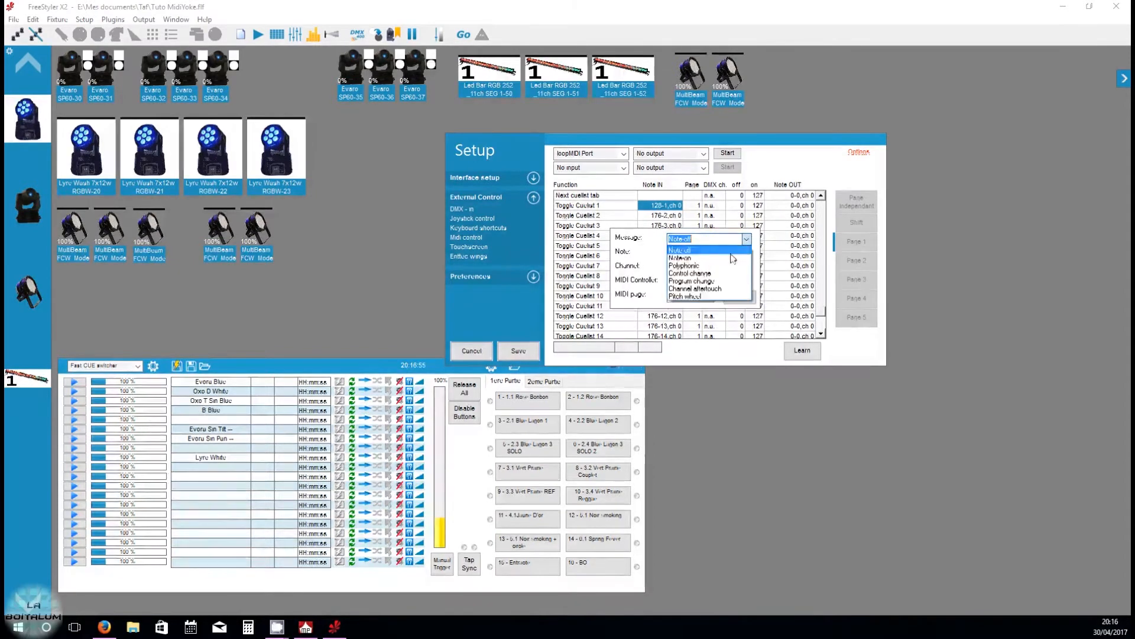
click(709, 247)
click(746, 239)
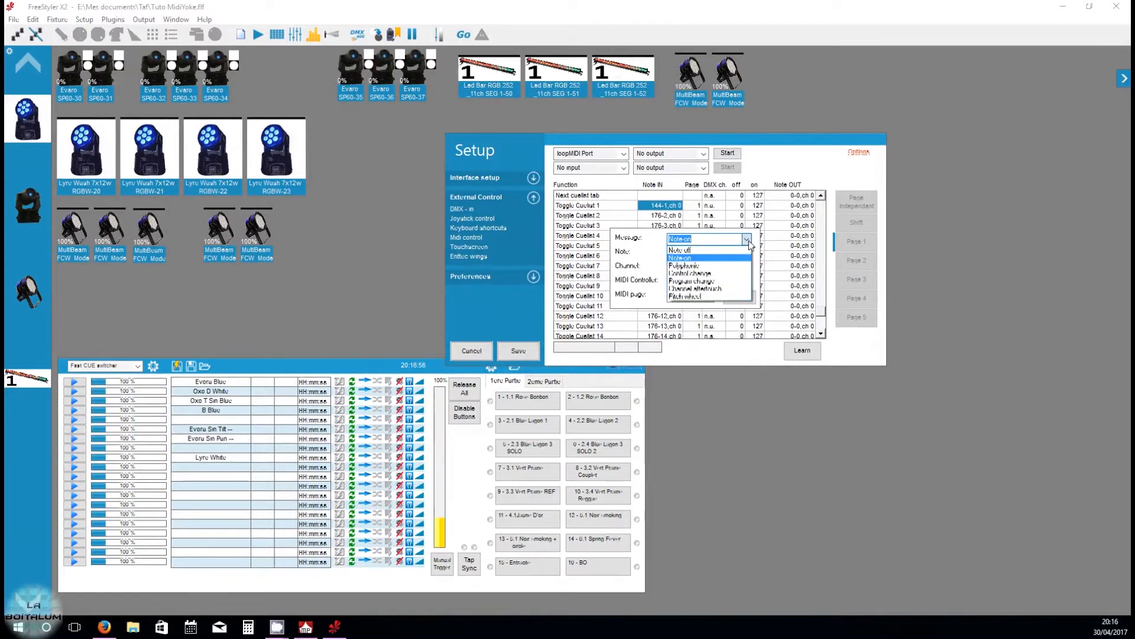
click(730, 272)
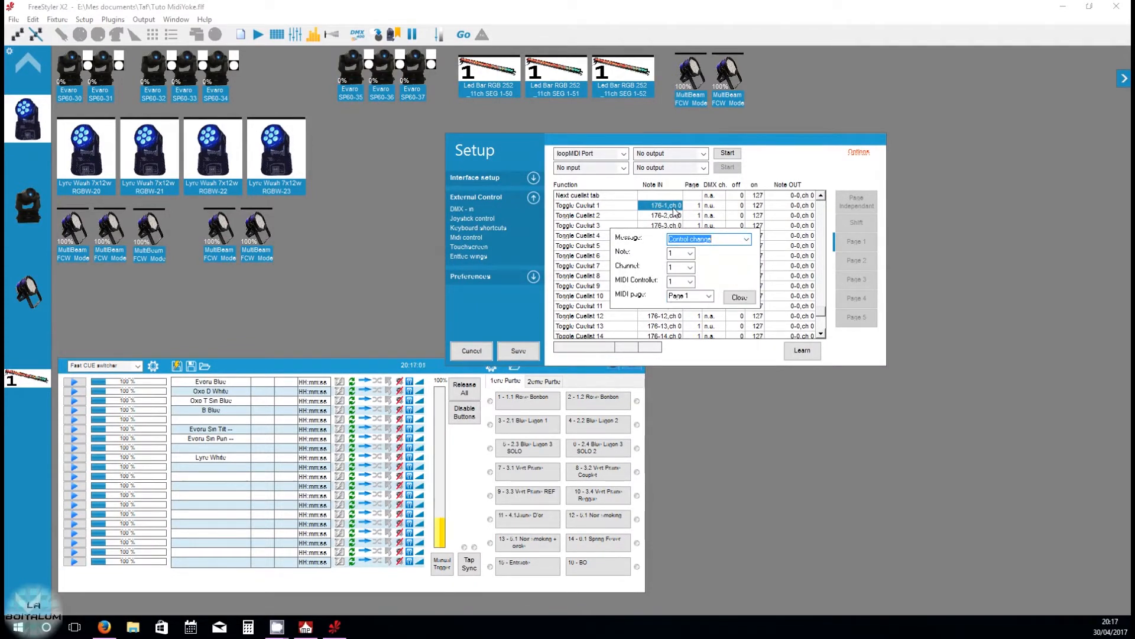
click(739, 296)
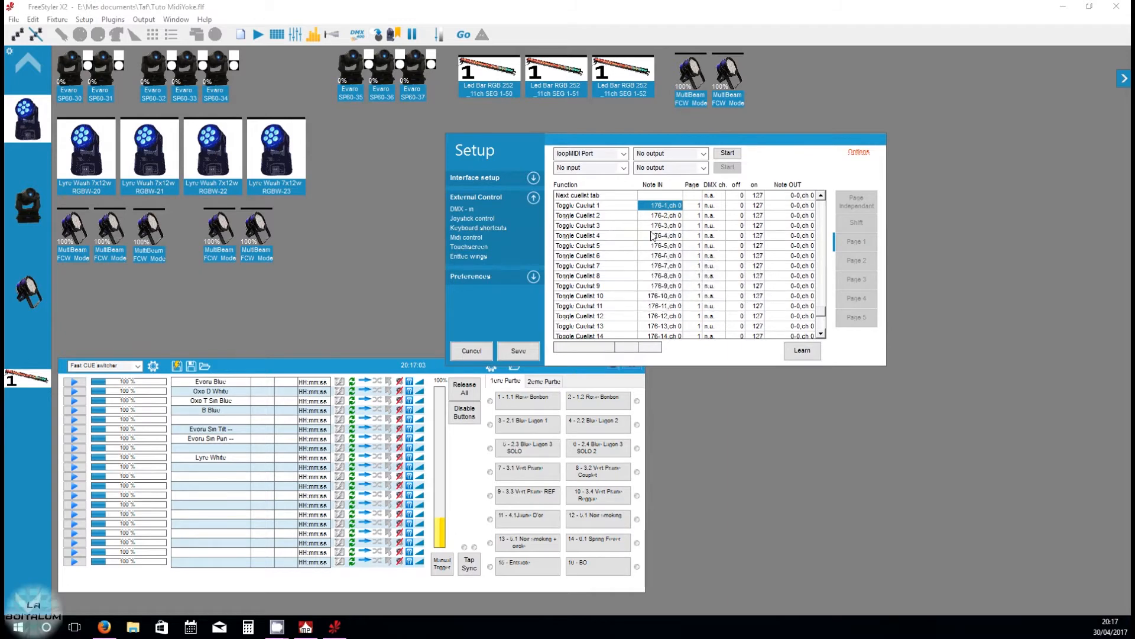
- Inspect the MIDI input assignment of Toggle Cuelist 16 and the range of notes it offers
scroll(658, 217, down, 2)
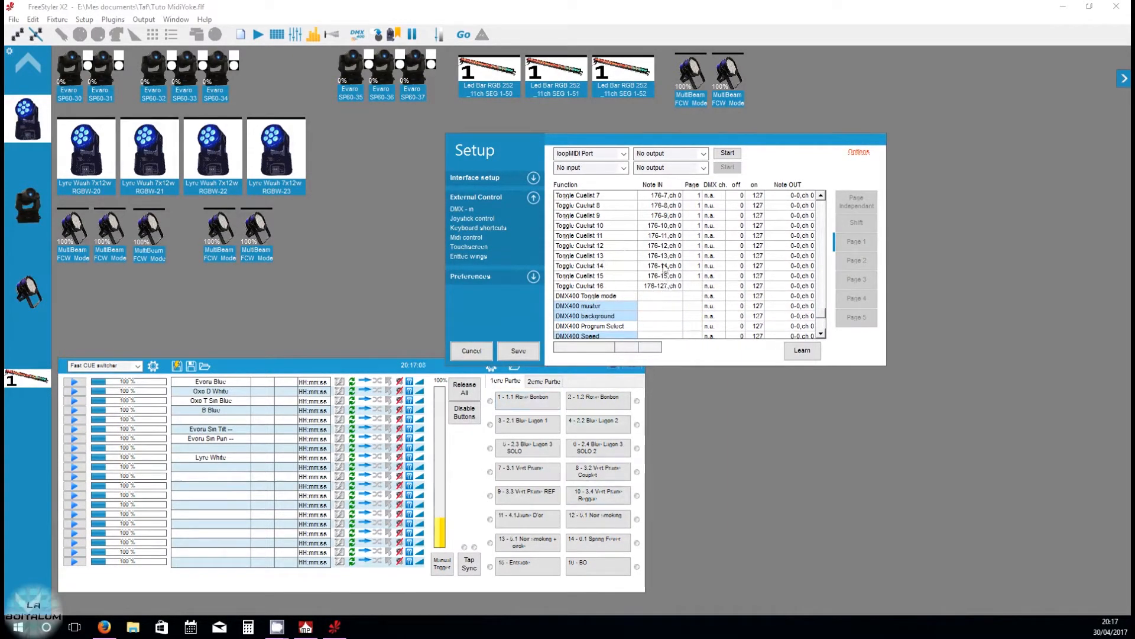
click(651, 288)
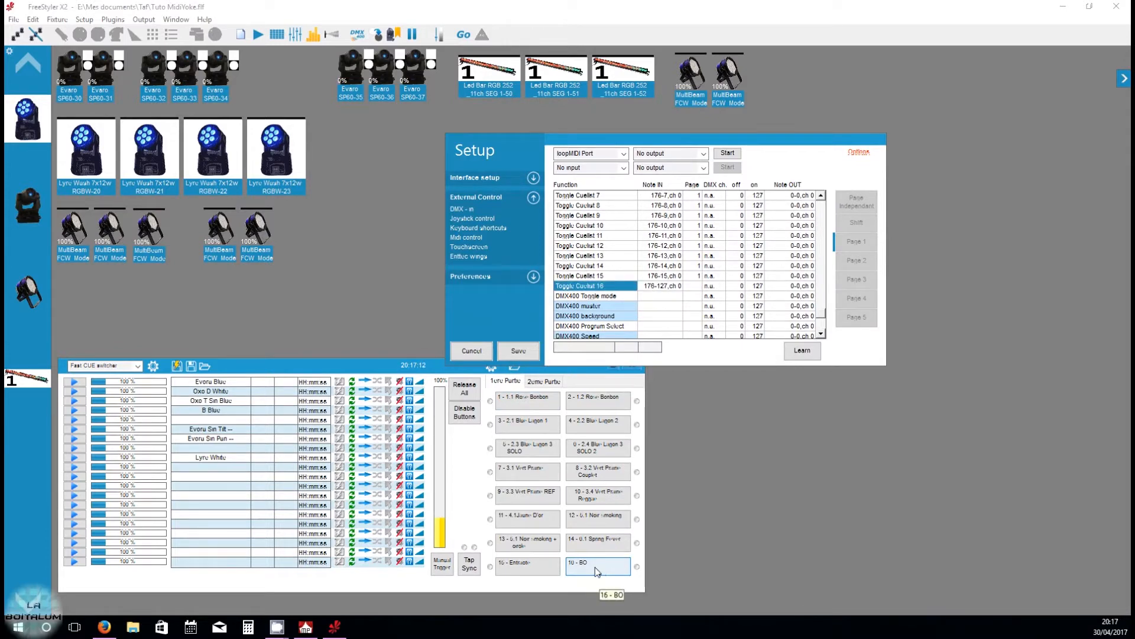
double_click(663, 286)
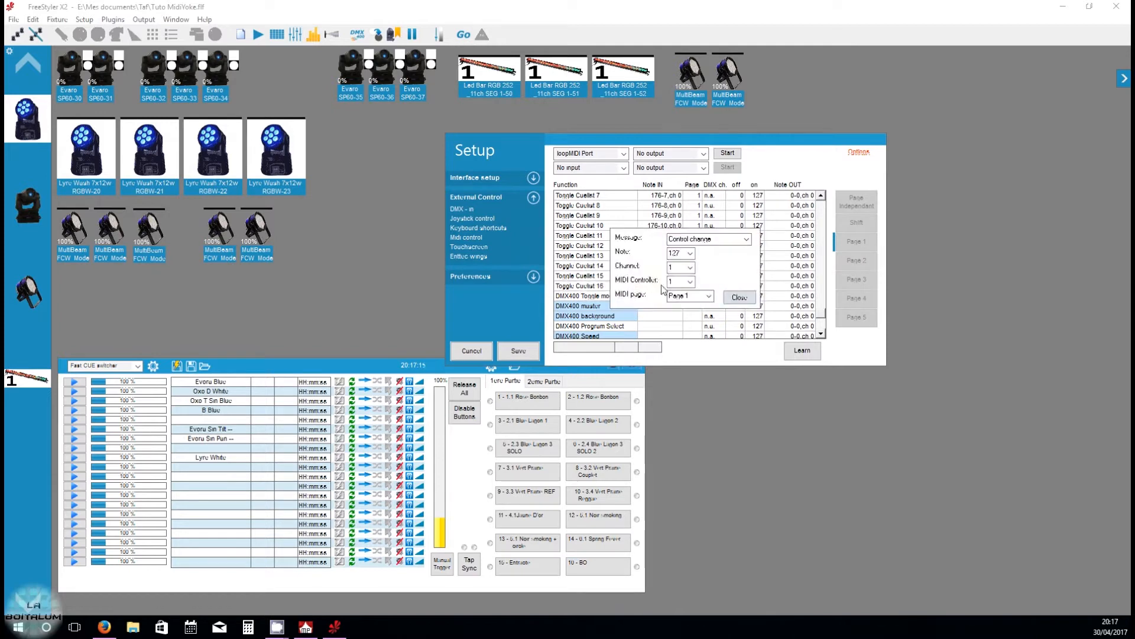
click(689, 254)
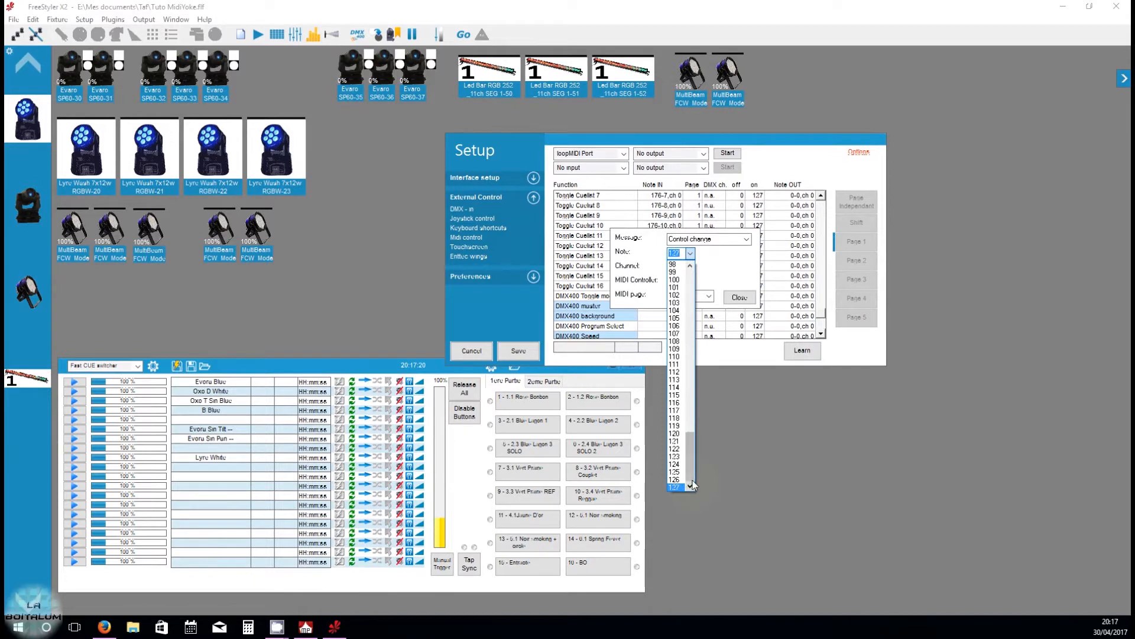
click(733, 260)
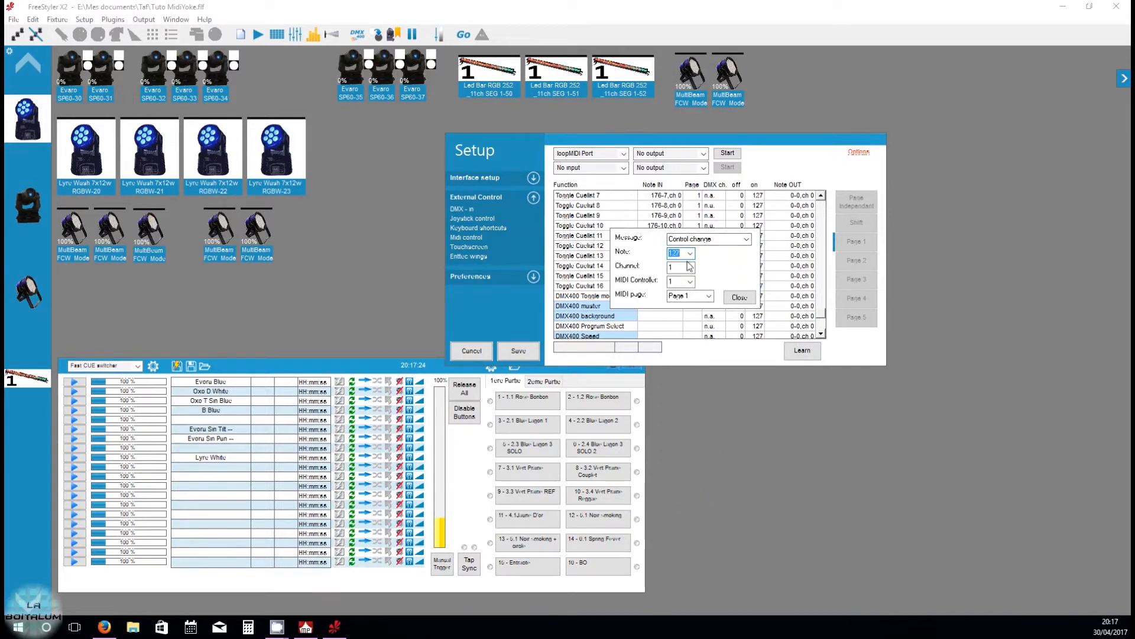
click(741, 297)
- Move the Setup window up clear of the cue window and compare the cuelist buttons of the first and second parts
scroll(714, 276, up, 6)
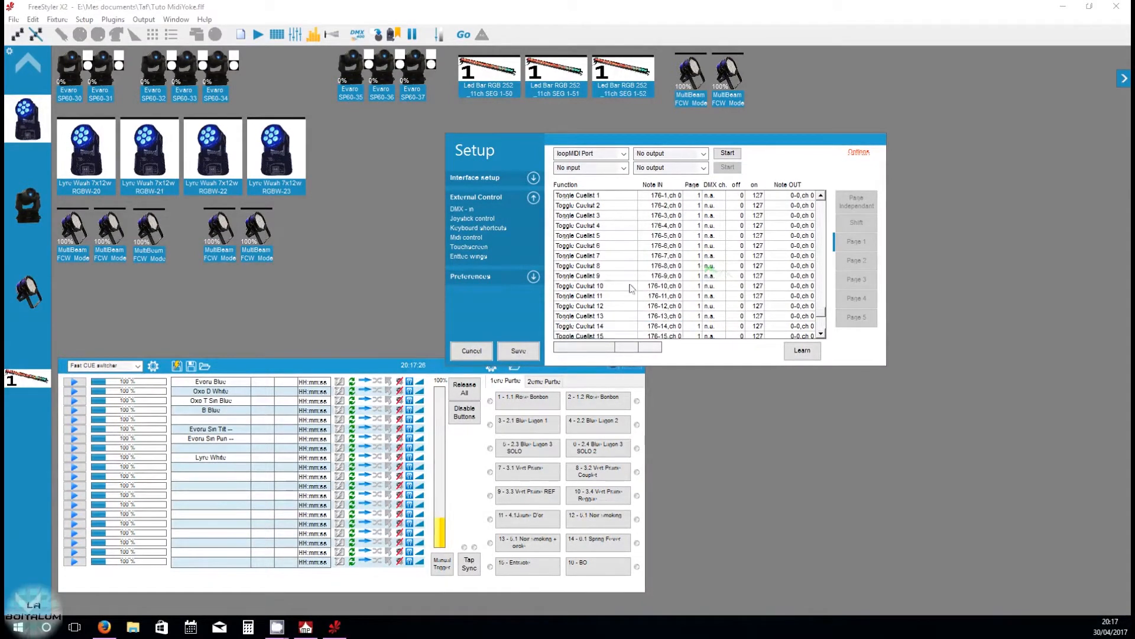
scroll(632, 289, up, 2)
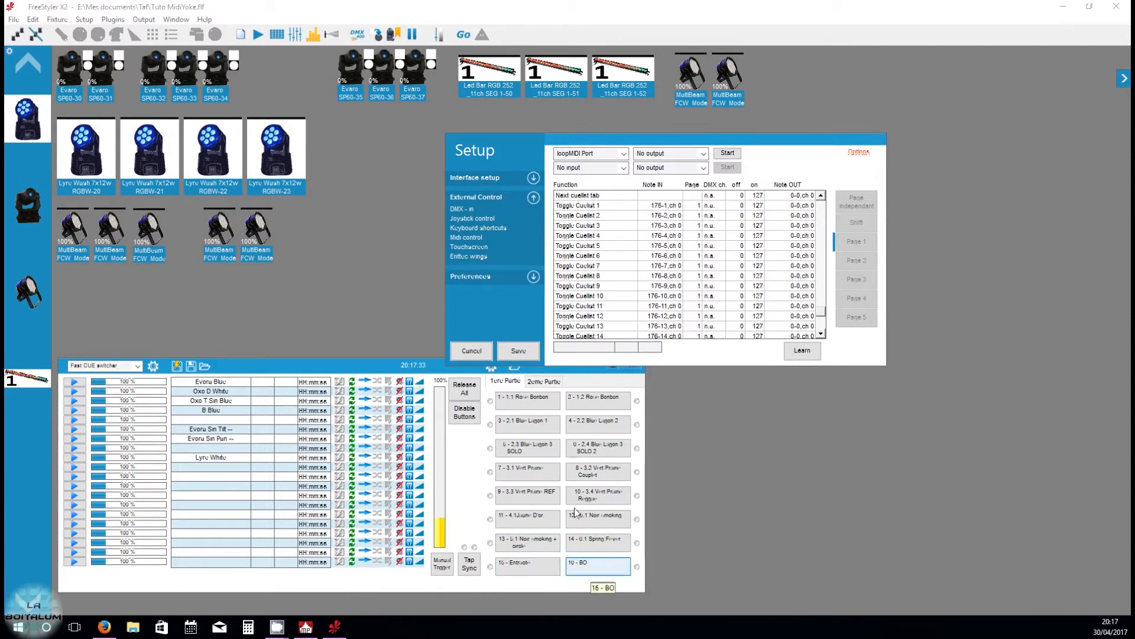
drag(570, 135, 568, 122)
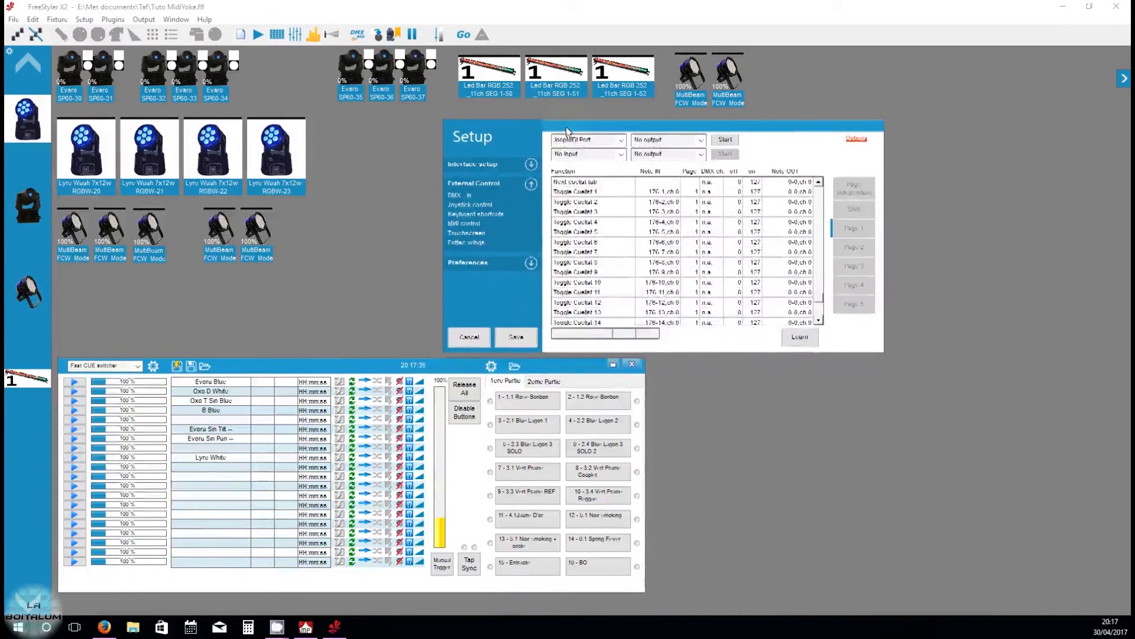
click(545, 383)
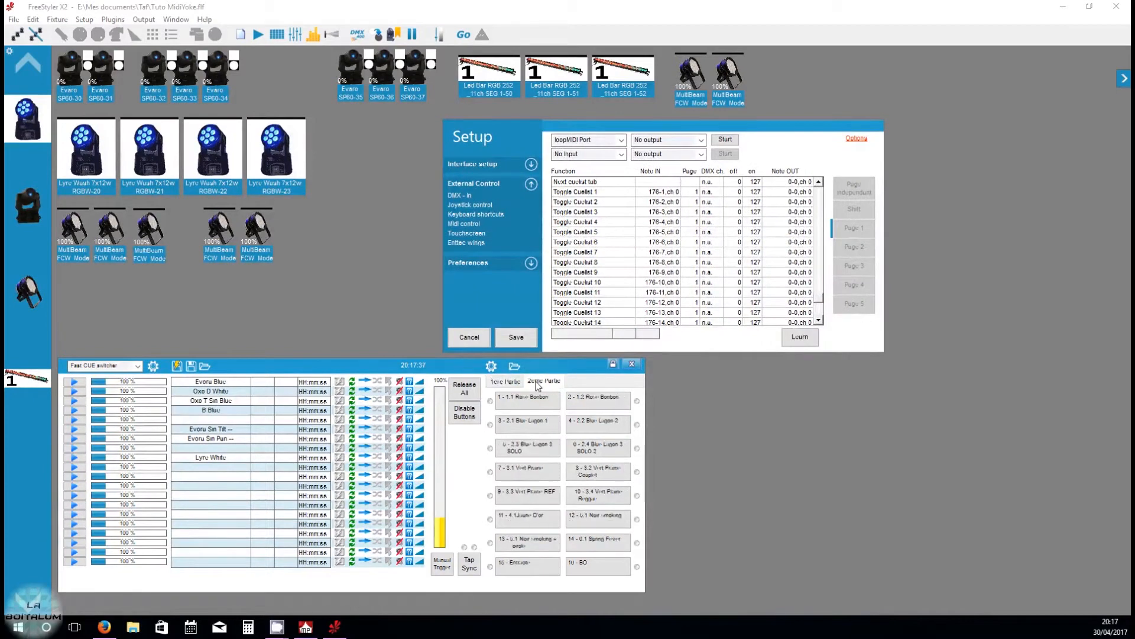
click(510, 383)
click(534, 383)
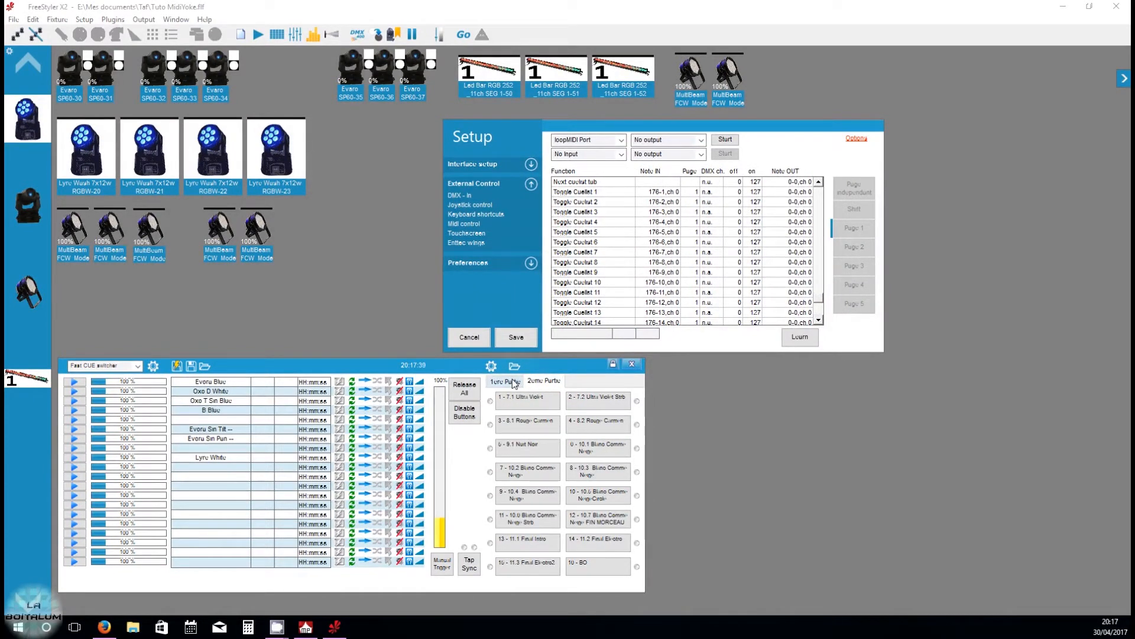
click(514, 383)
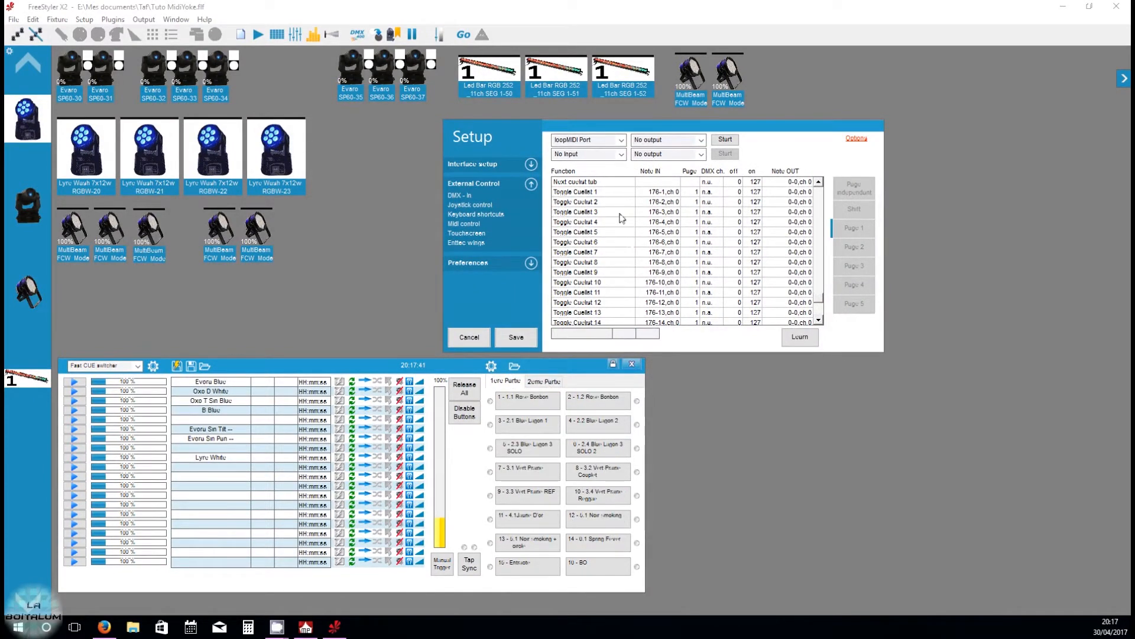
- Find the Cuelist tab functions in the MIDI list and inspect the MIDI input assignment of Cuelist tab 1
scroll(621, 219, up, 4)
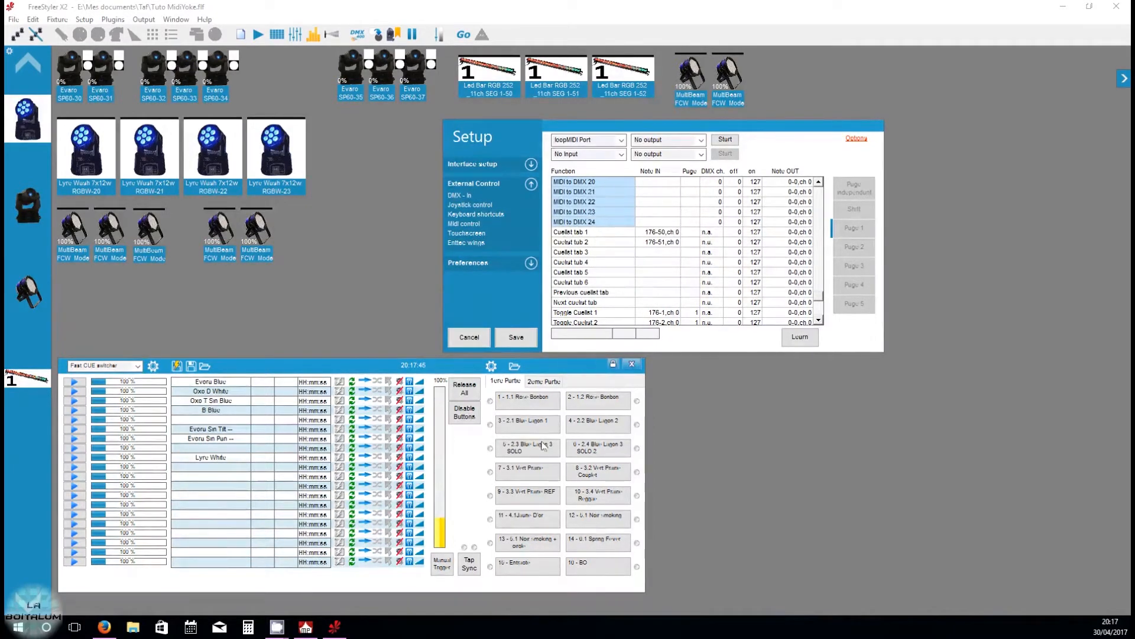
click(579, 243)
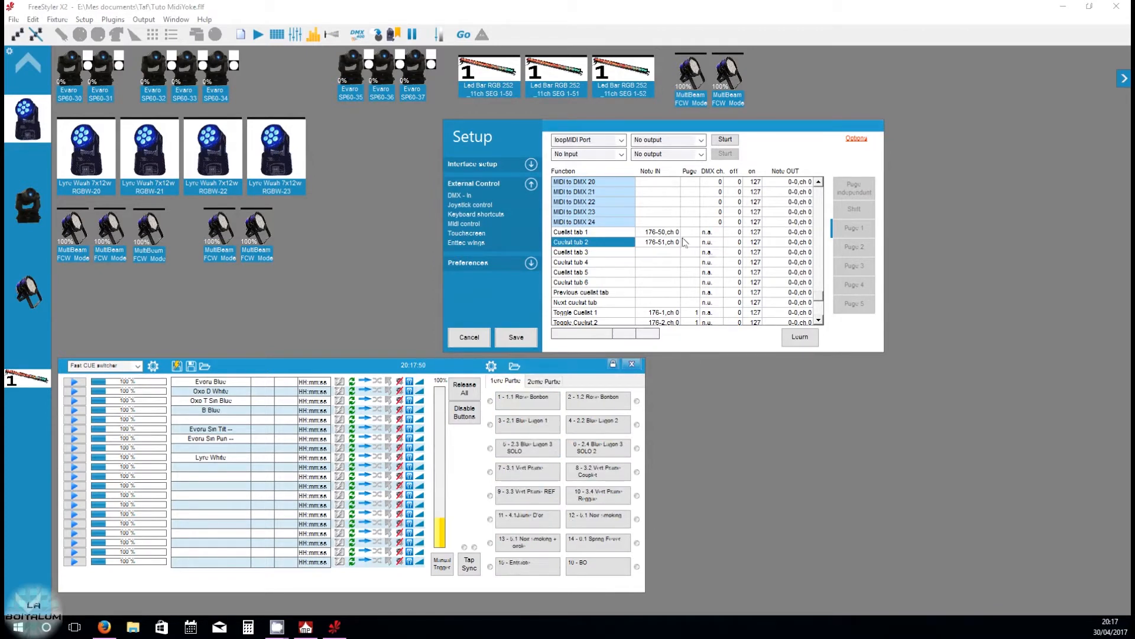
click(652, 234)
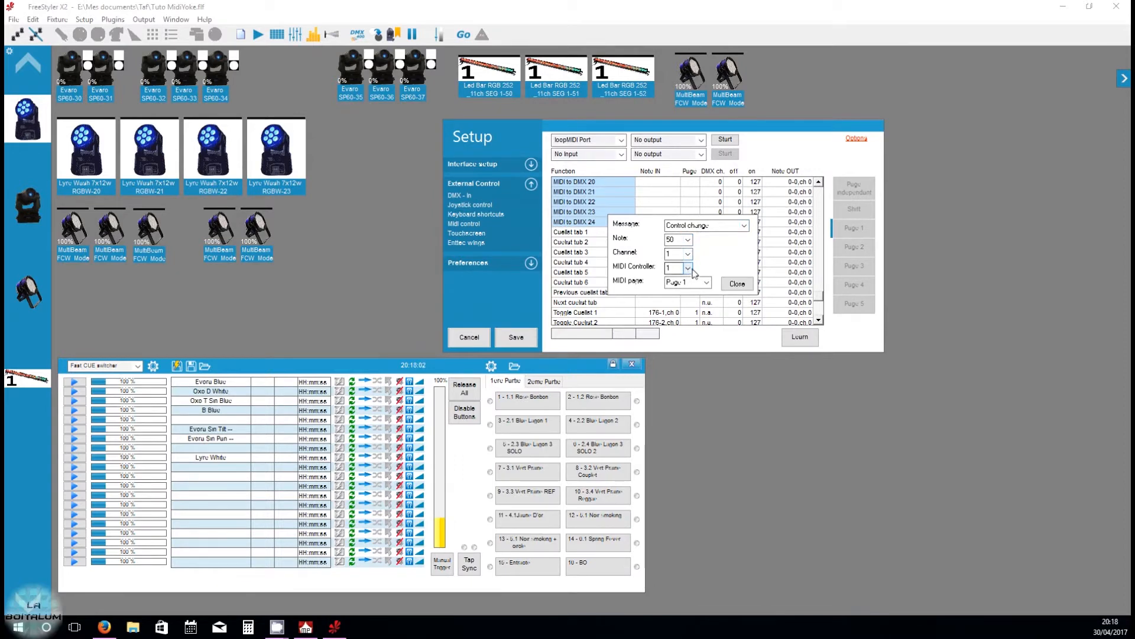
click(737, 283)
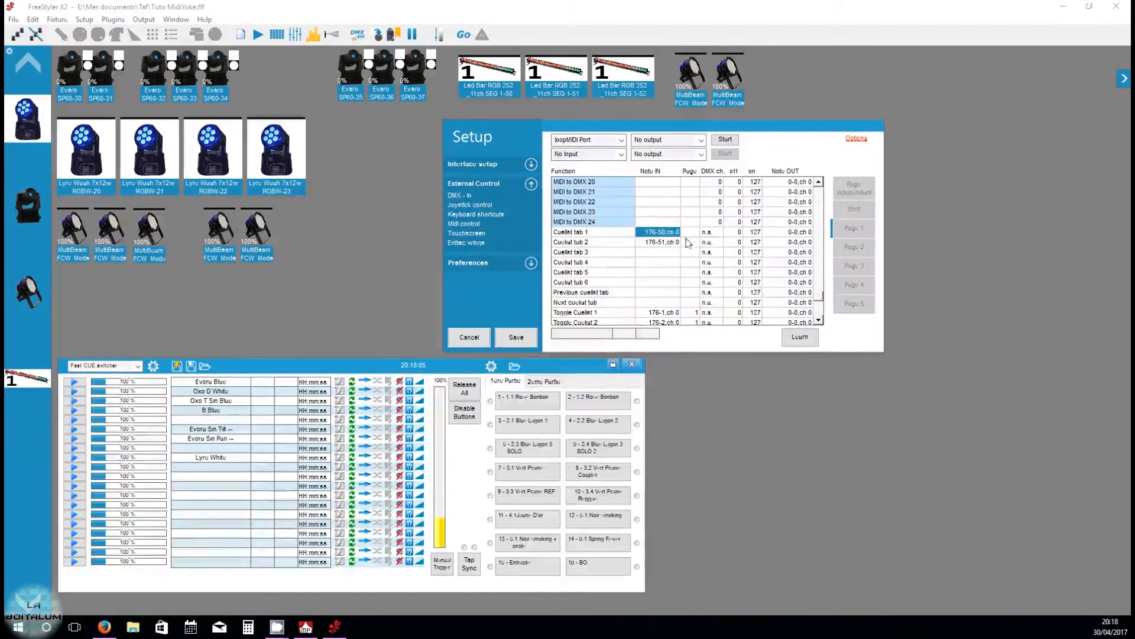
- Show the second part's cuelists, inspect the MIDI input assignment of Cuelist tab 2 and return to the first part
click(542, 382)
double_click(651, 242)
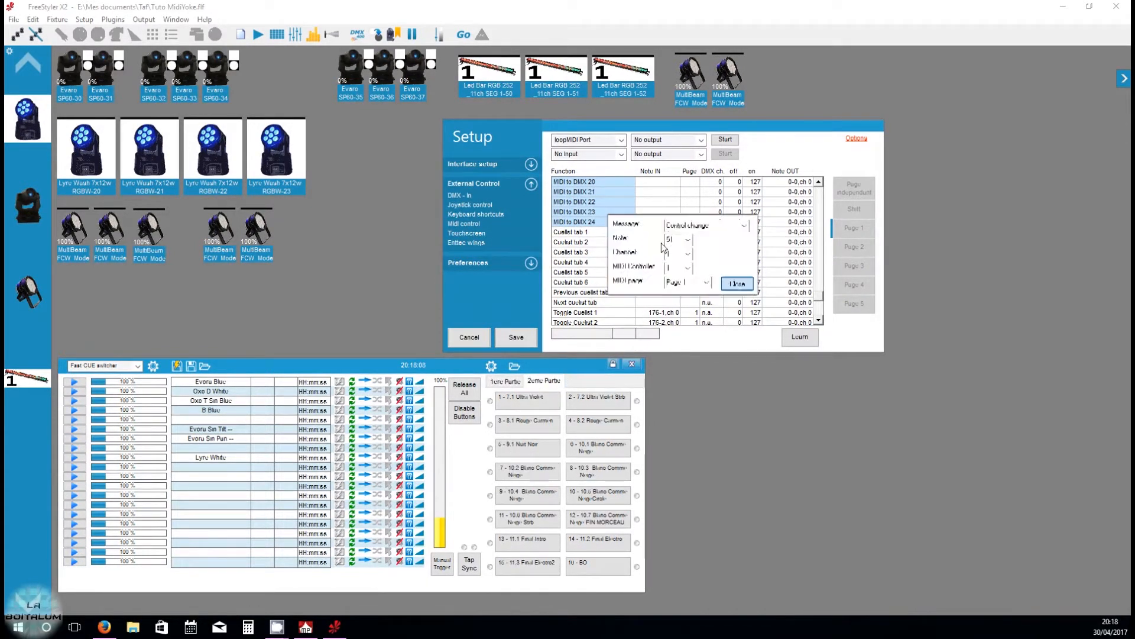
click(738, 283)
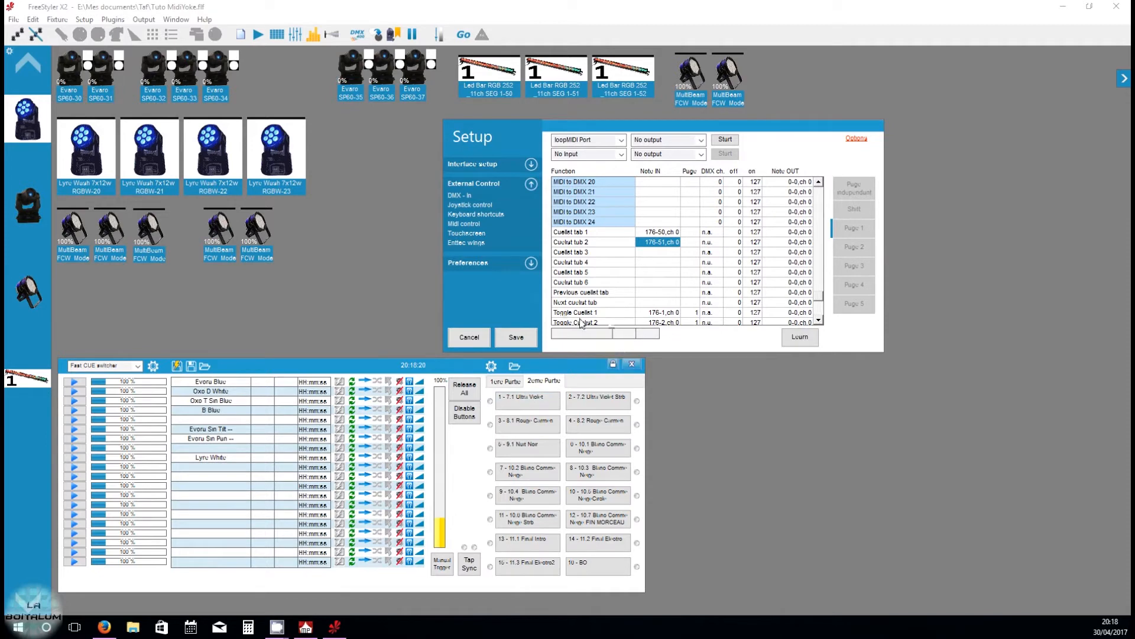
click(505, 382)
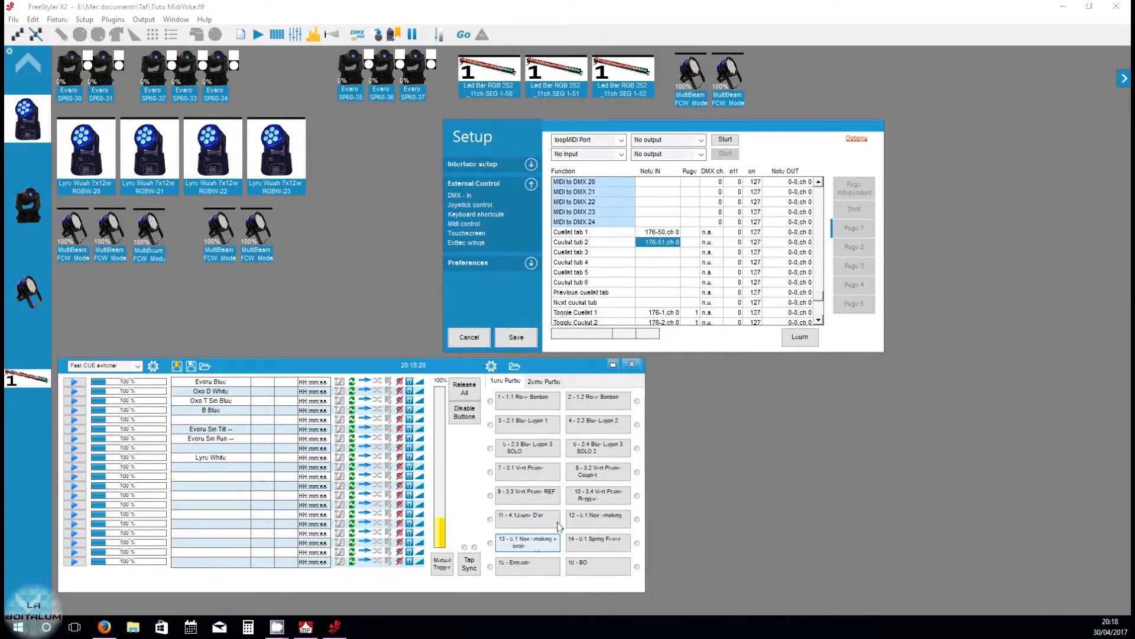
- Open the window with the Page 1 button grid and place it above the cue window, beside the Setup window
scroll(691, 238, down, 4)
scroll(691, 242, up, 3)
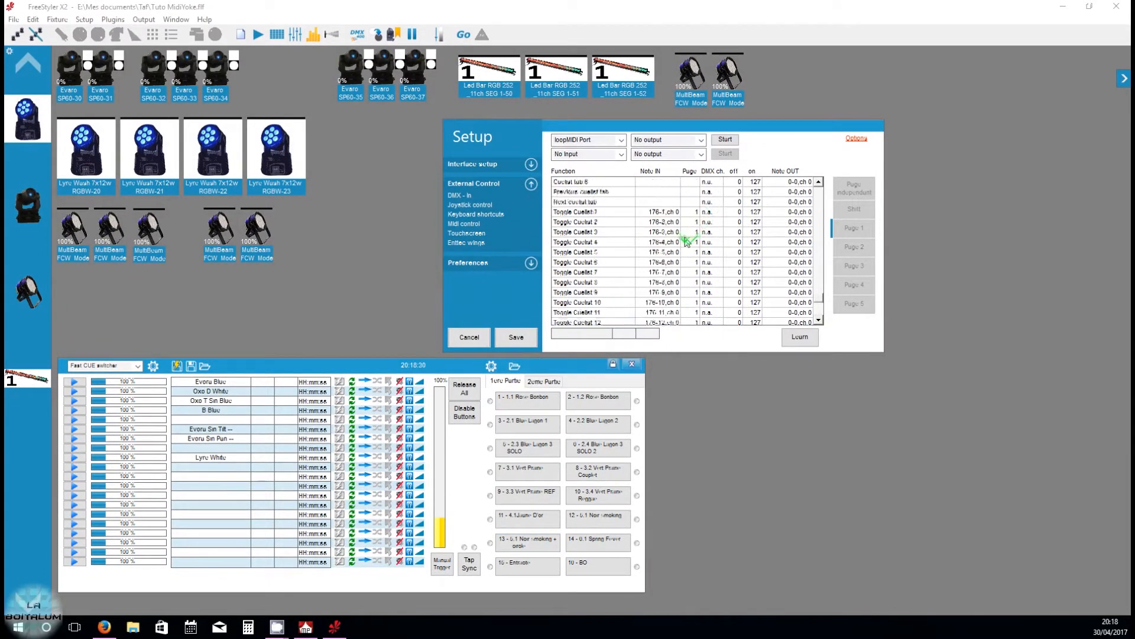
scroll(690, 253, up, 2)
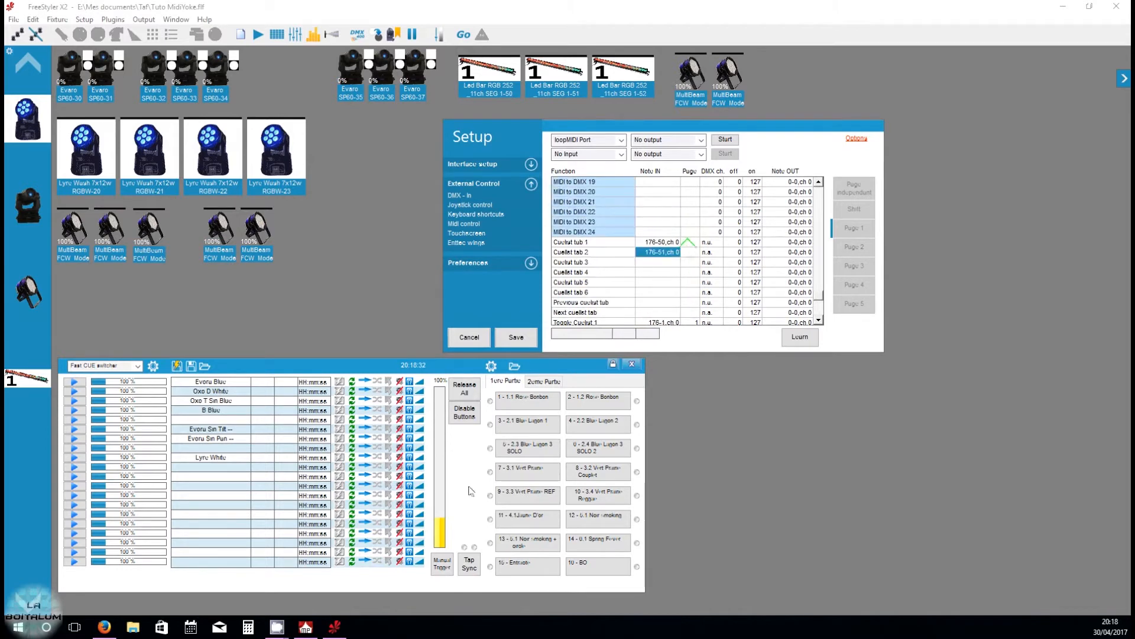
click(277, 34)
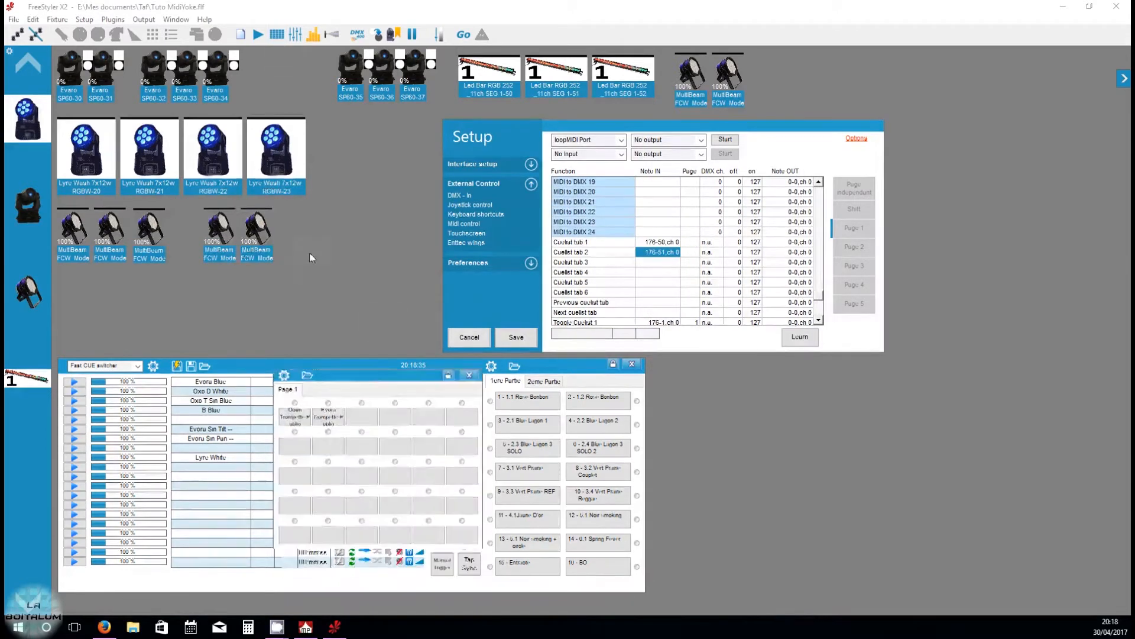
drag(275, 130, 304, 166)
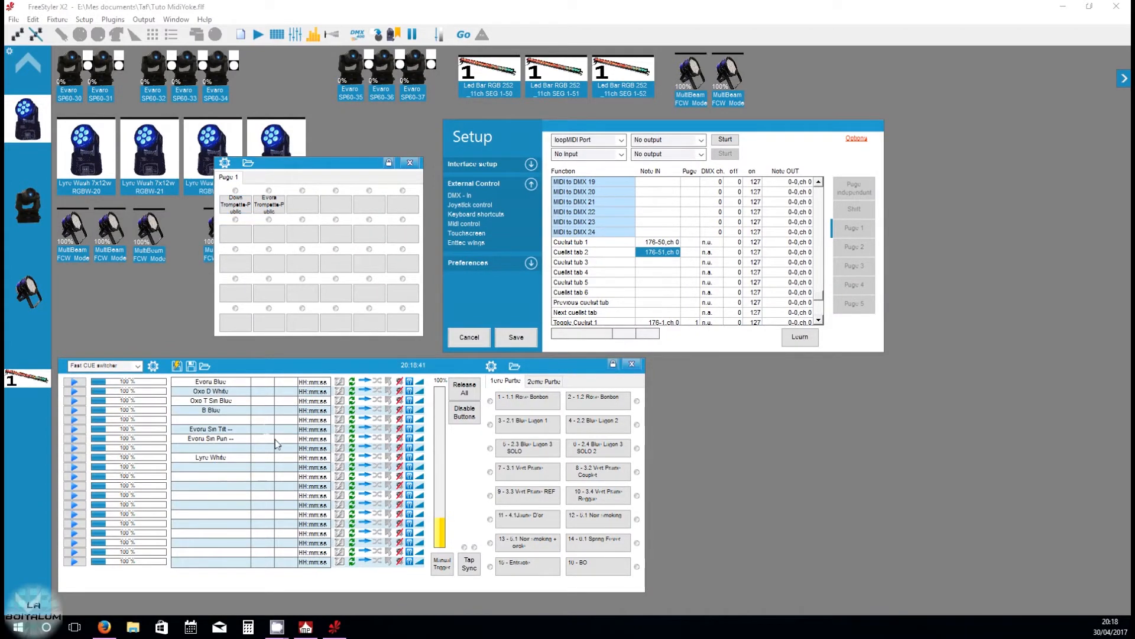
- Examine the two labelled override buttons in the first row of the Page 1 grid
right_click(238, 204)
click(293, 180)
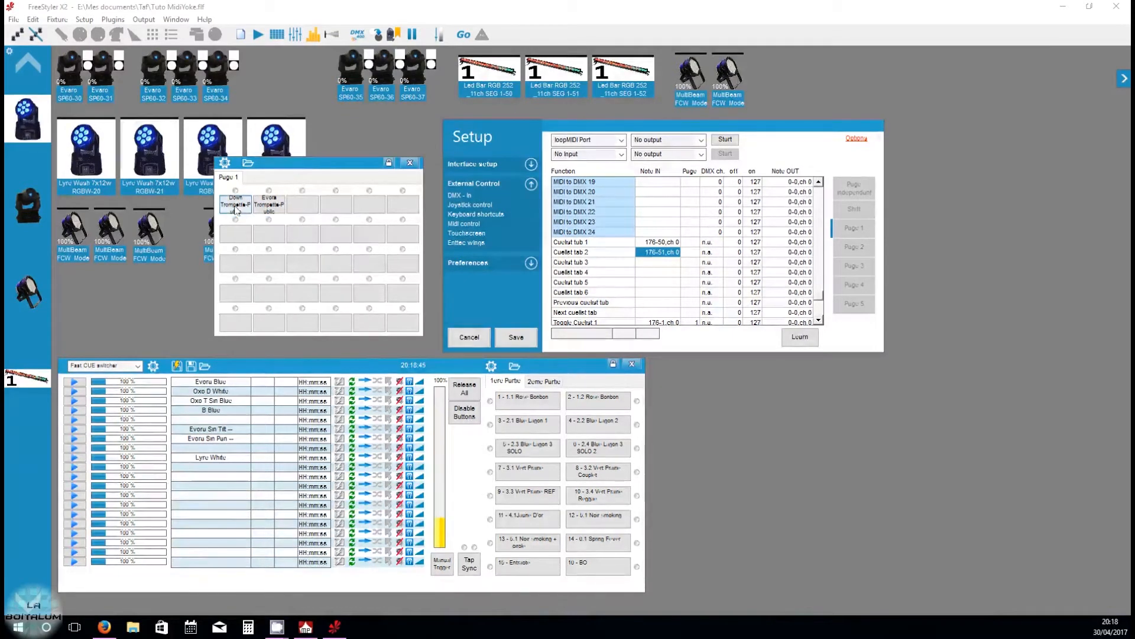
click(269, 208)
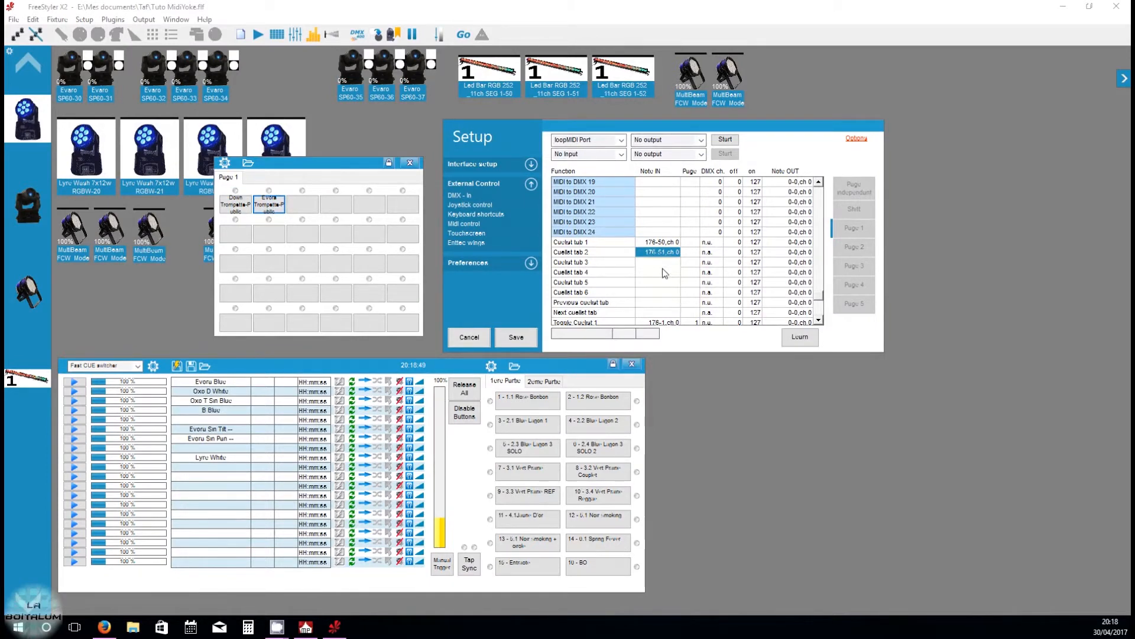
- Find the Override button functions in the MIDI list and inspect the MIDI input assignment of Override button1
scroll(663, 269, up, 2)
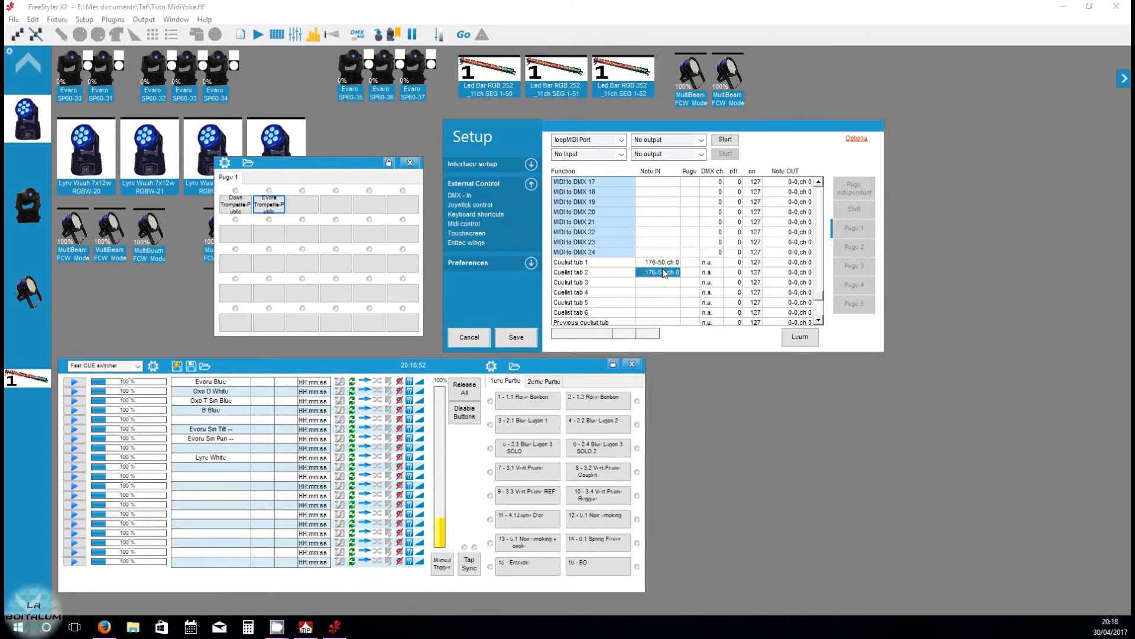
scroll(663, 268, up, 4)
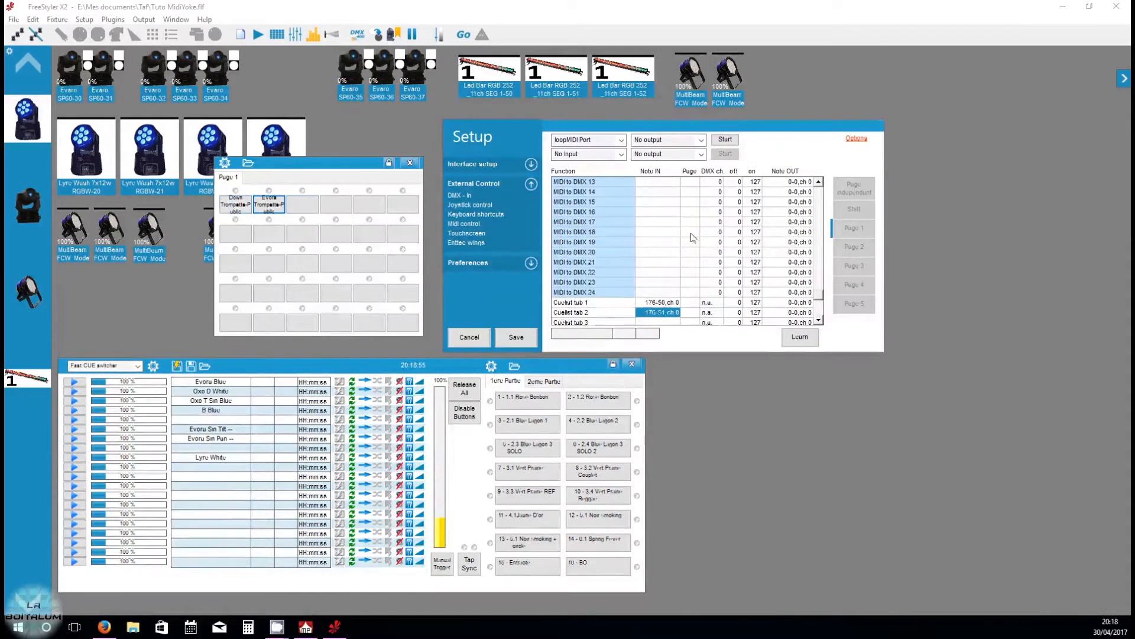
scroll(693, 238, down, 10)
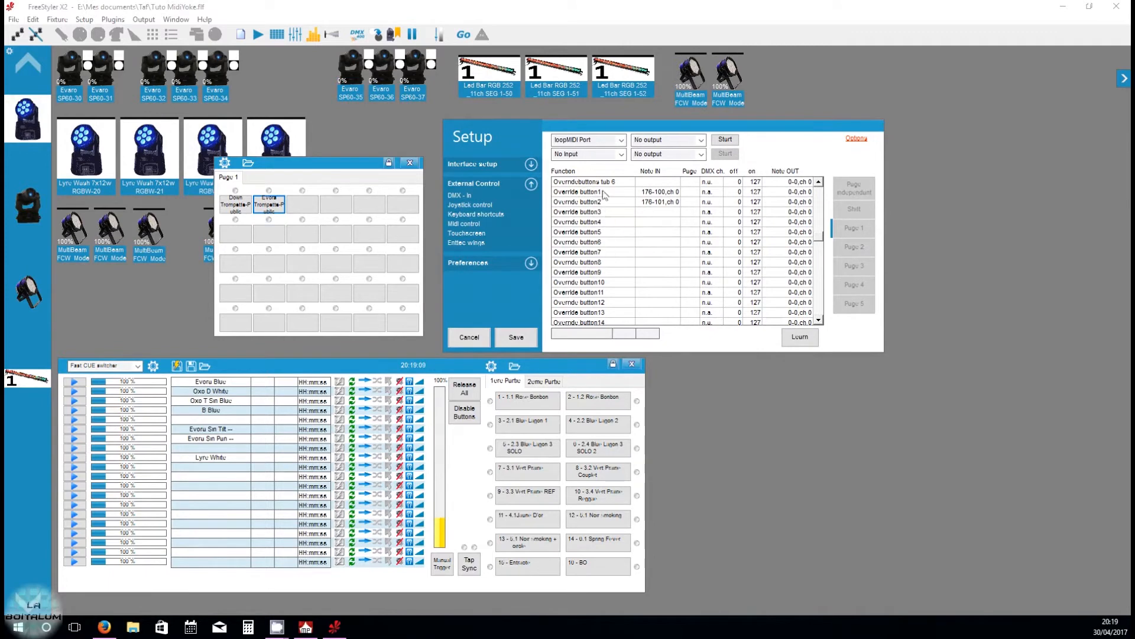
scroll(614, 219, down, 9)
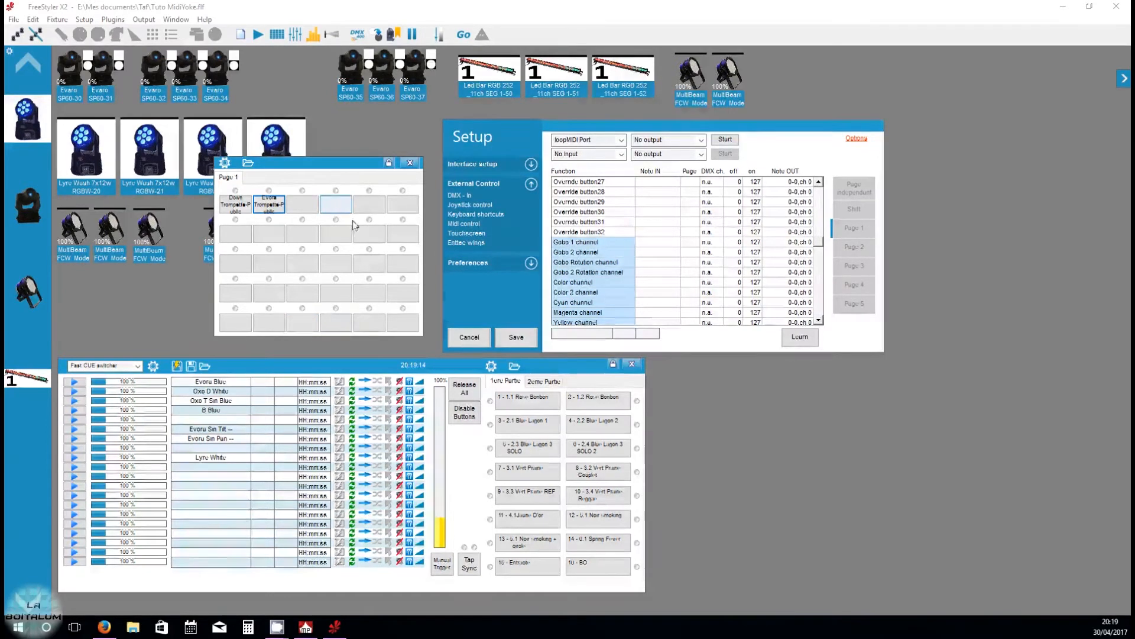
scroll(727, 249, up, 1)
scroll(728, 249, up, 11)
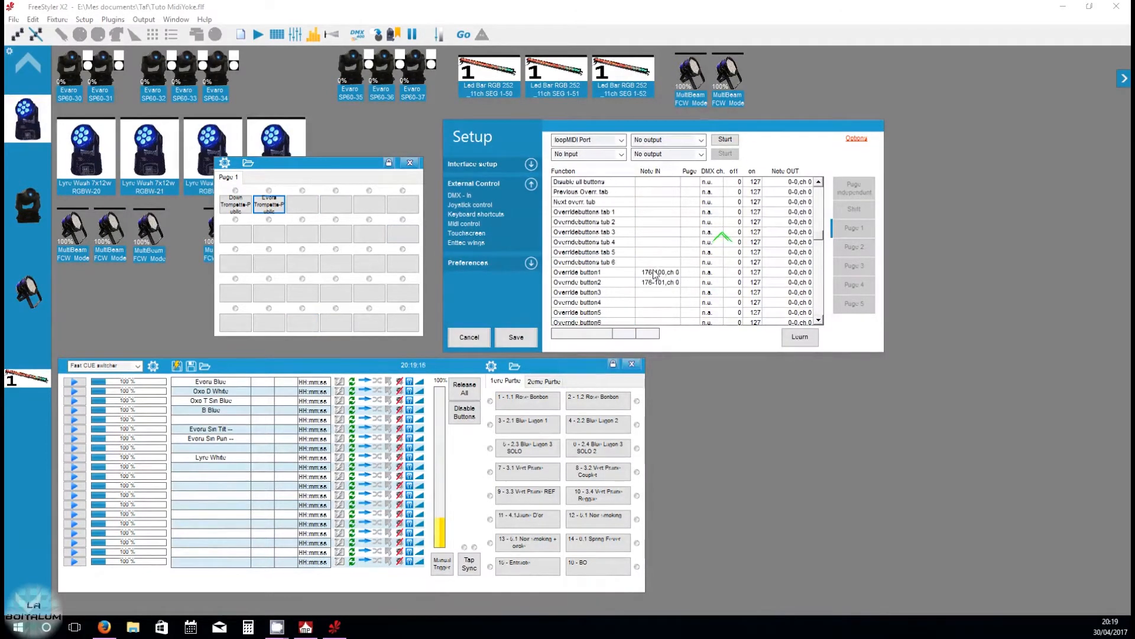
click(655, 273)
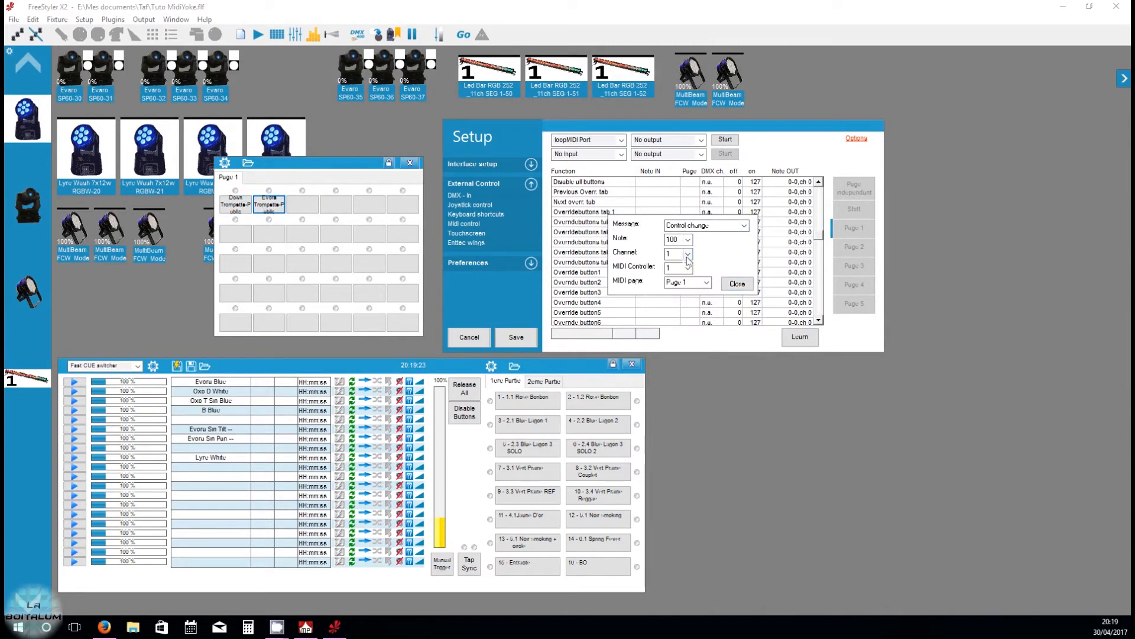
click(737, 283)
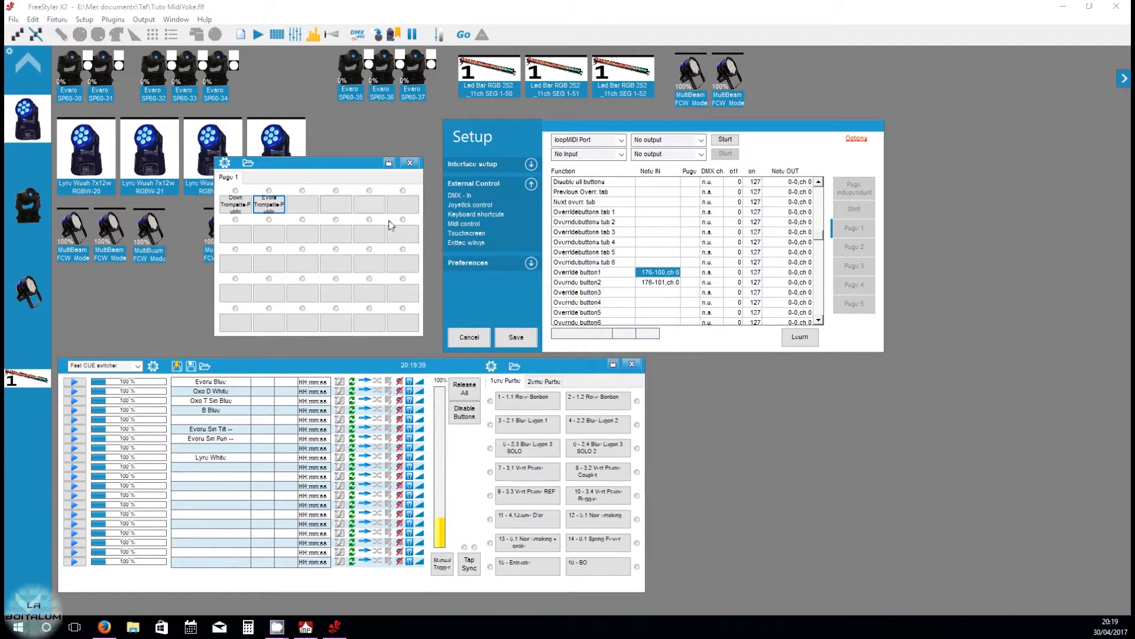
- Find Toggle blackout in the MIDI list and assign its MIDI input to a Control change message with note 99
scroll(626, 230, down, 10)
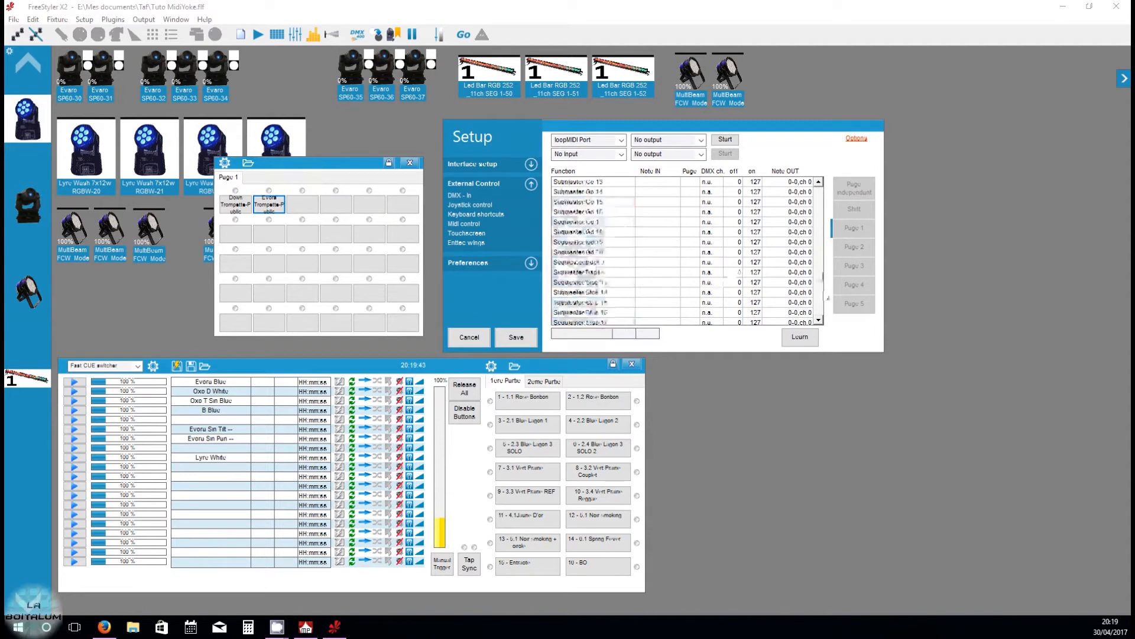
scroll(743, 289, down, 15)
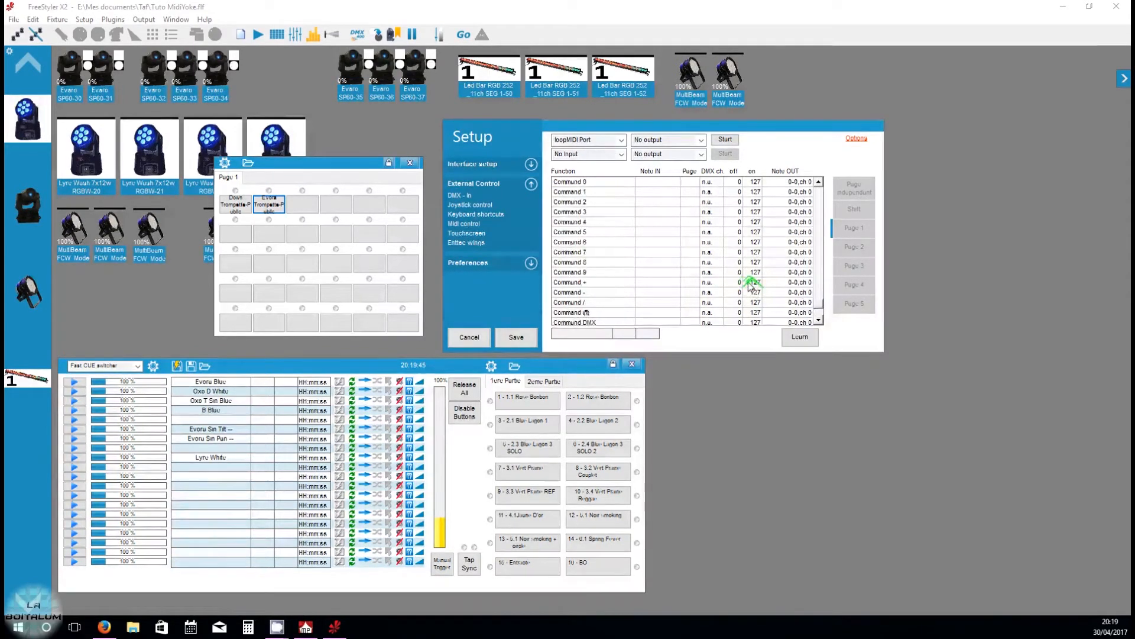
scroll(725, 259, down, 10)
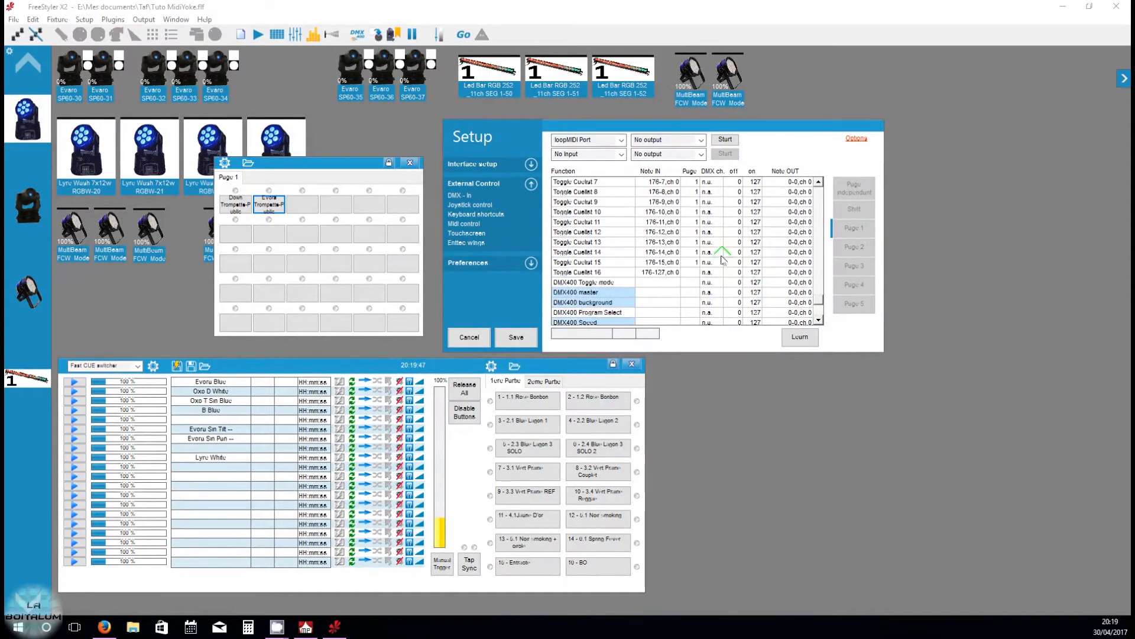
scroll(742, 256, down, 10)
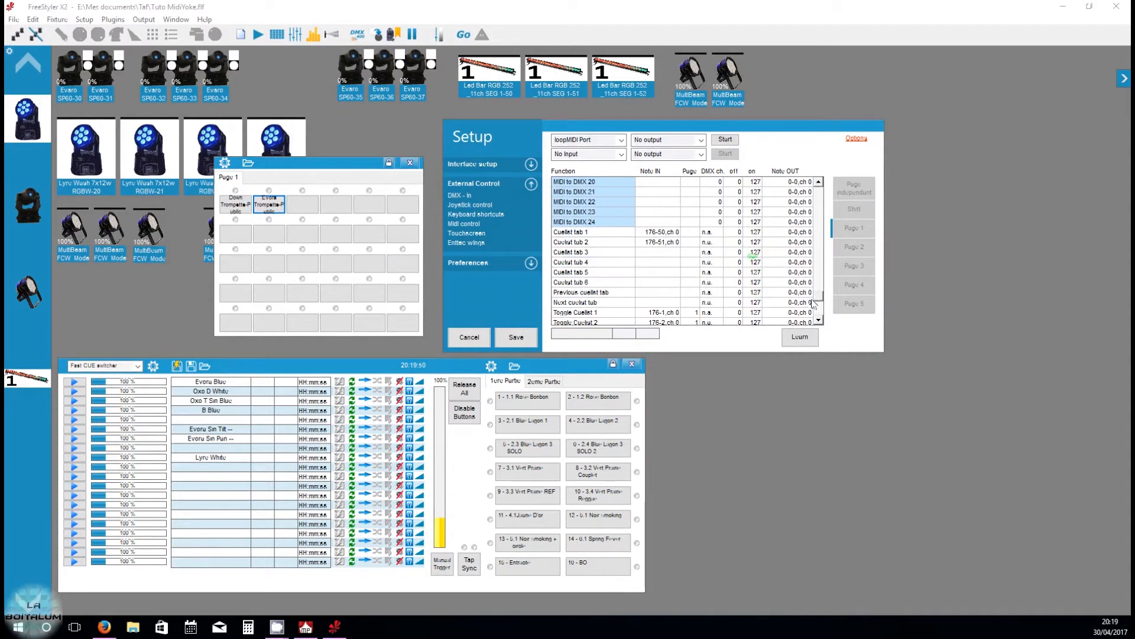
scroll(756, 196, down, 1)
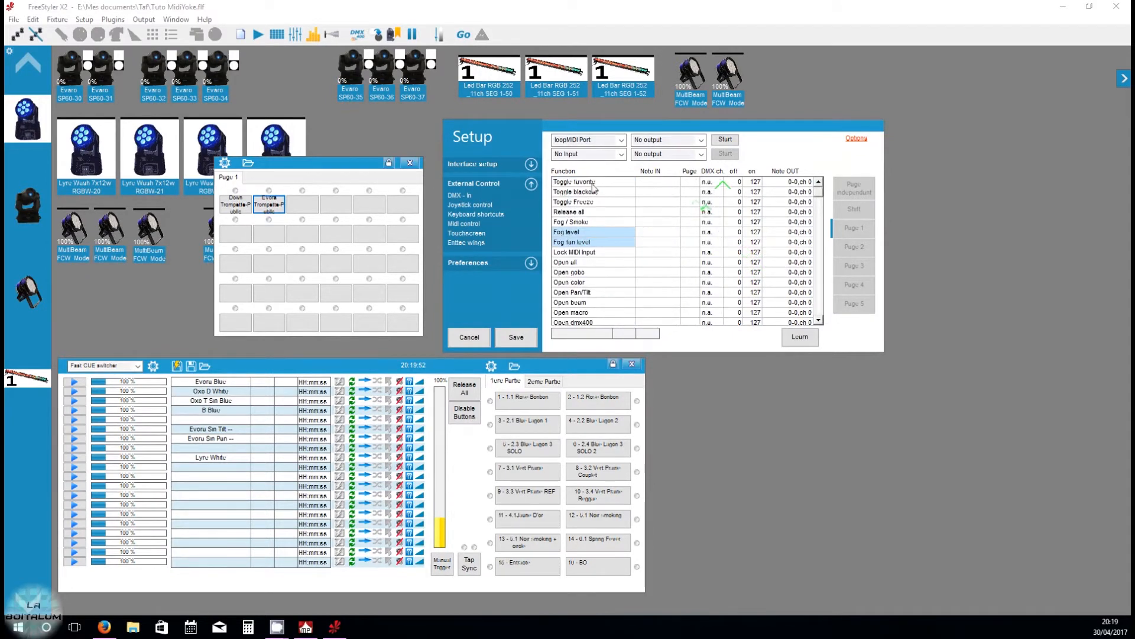
click(649, 195)
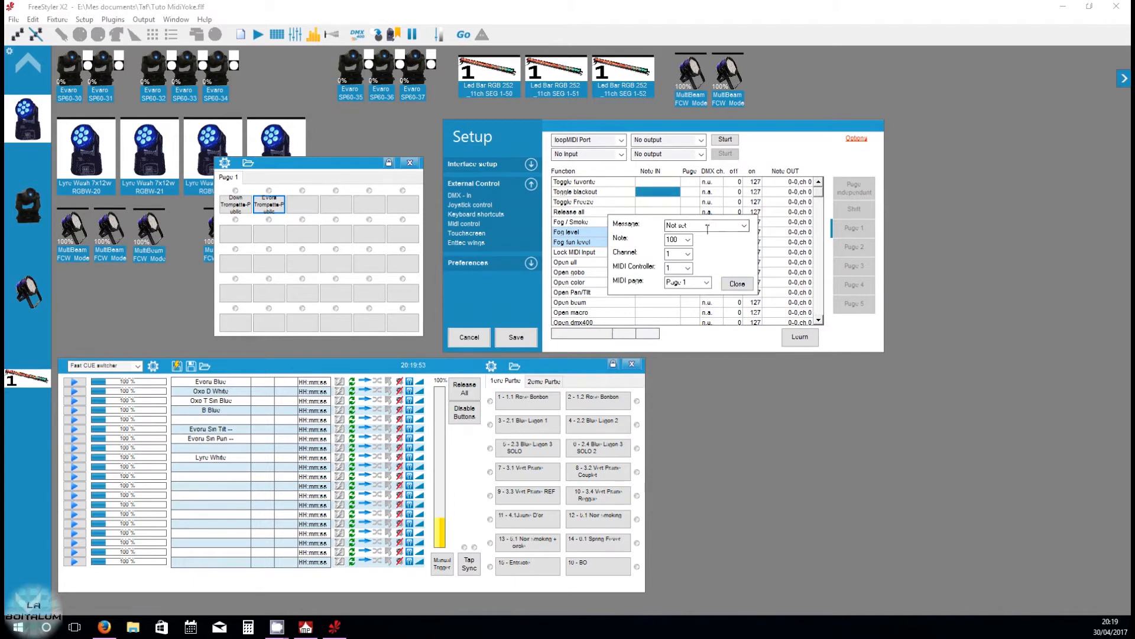
click(687, 240)
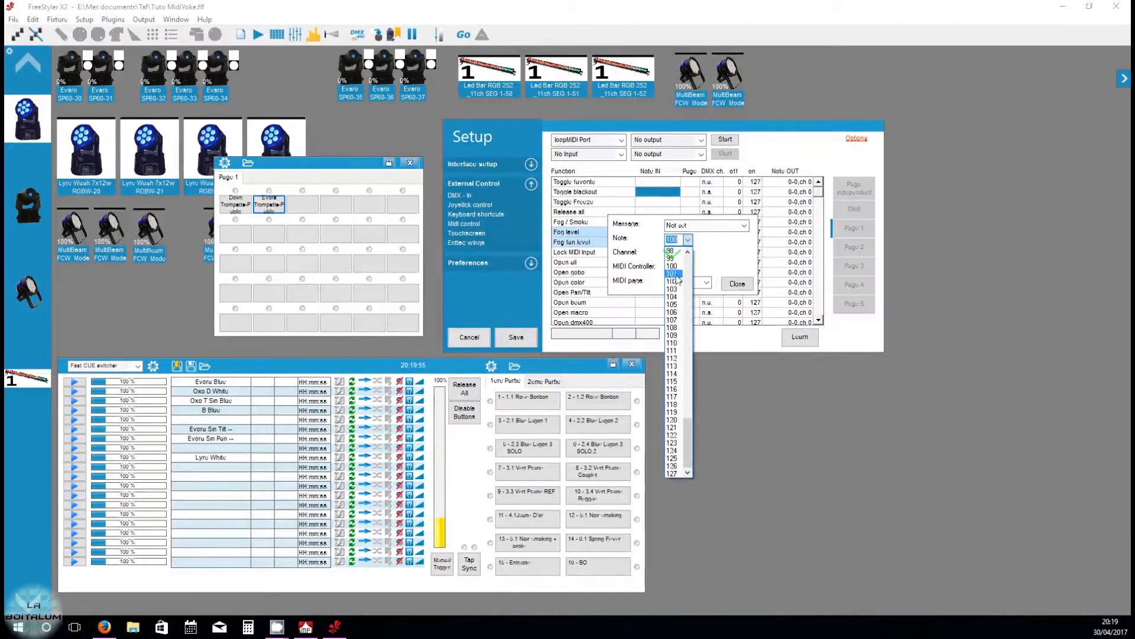
click(671, 258)
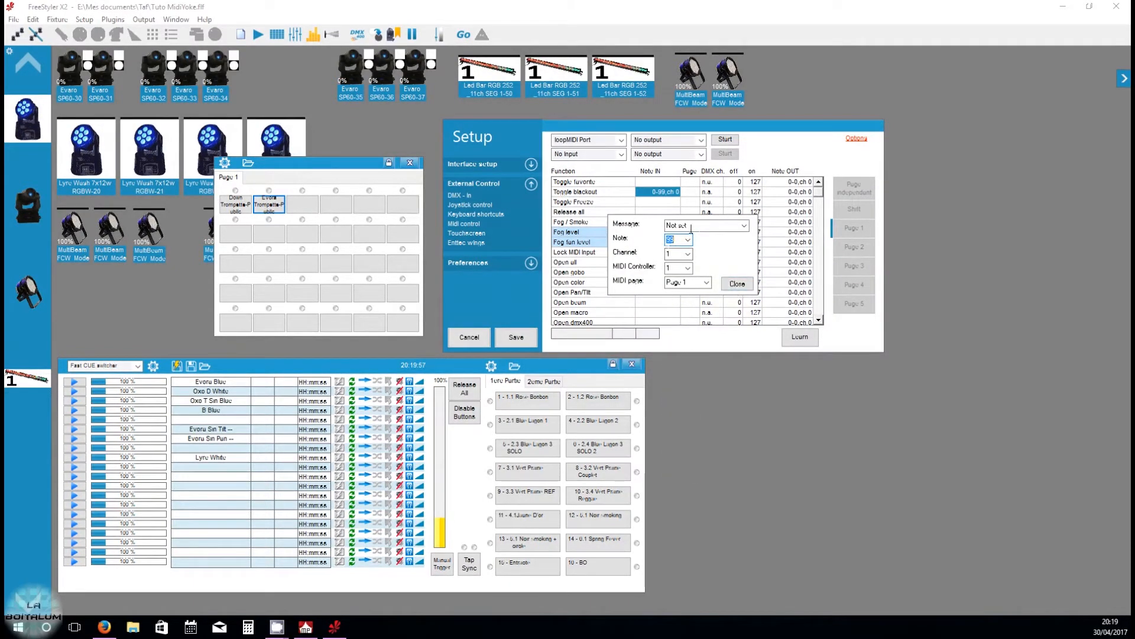
click(691, 227)
click(744, 228)
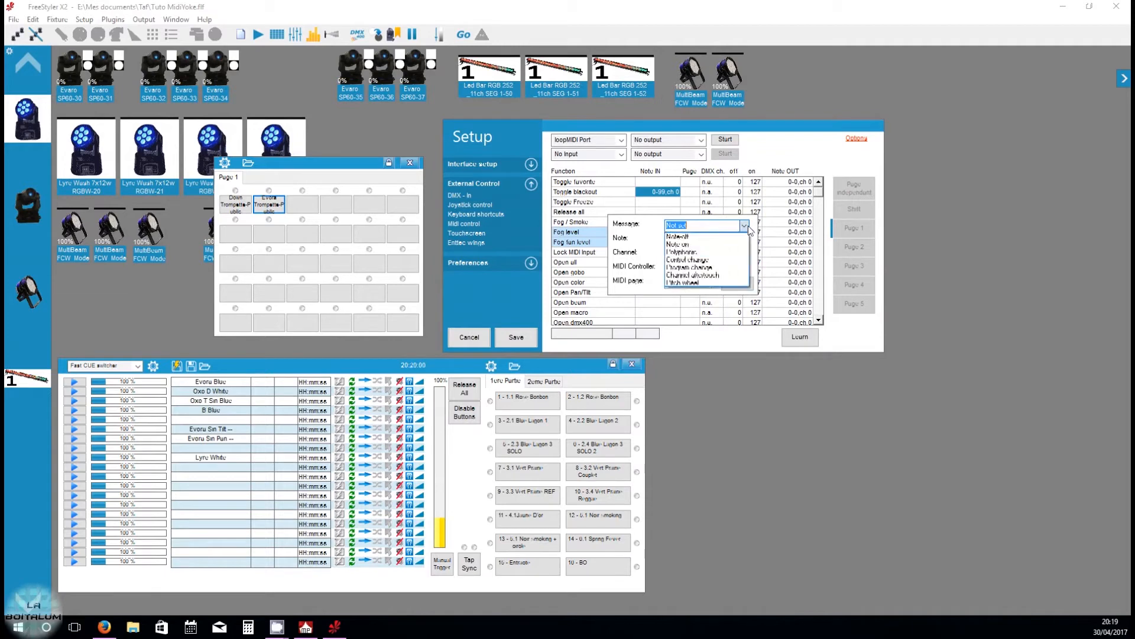
click(733, 265)
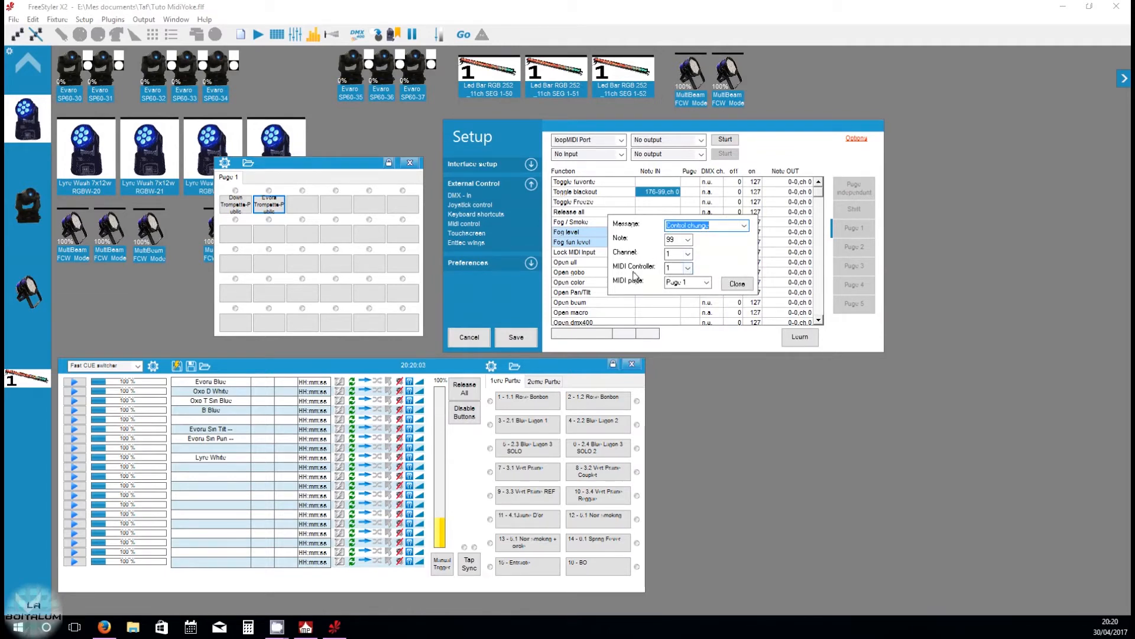
click(736, 284)
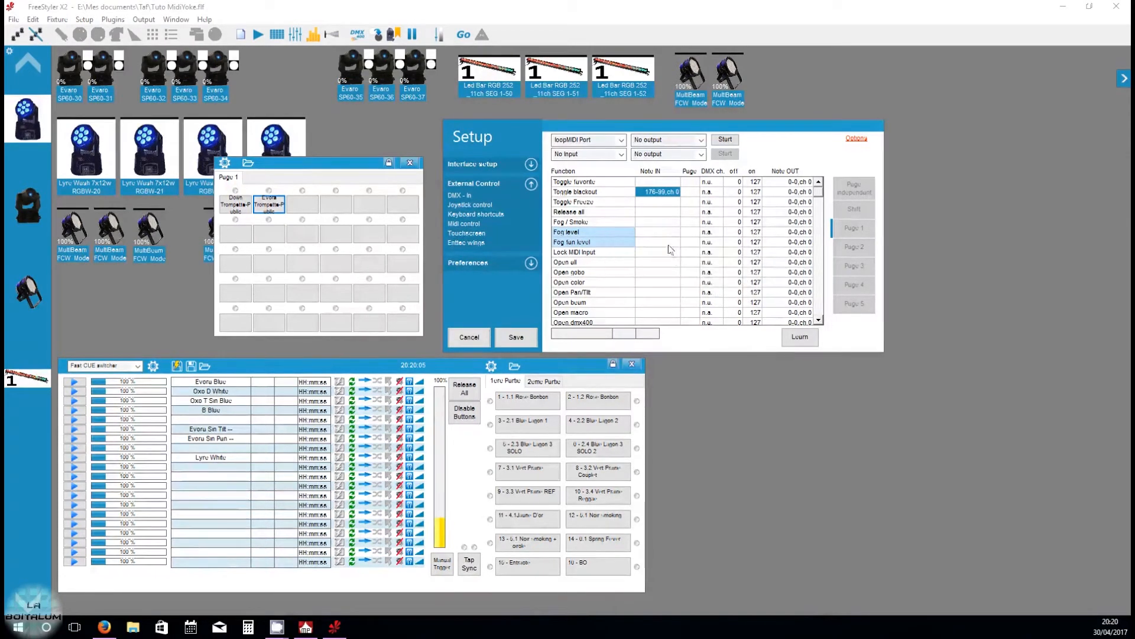
- Clear the MIDI input assignment of Toggle blackout and close its assignment settings
click(666, 194)
click(736, 284)
double_click(652, 190)
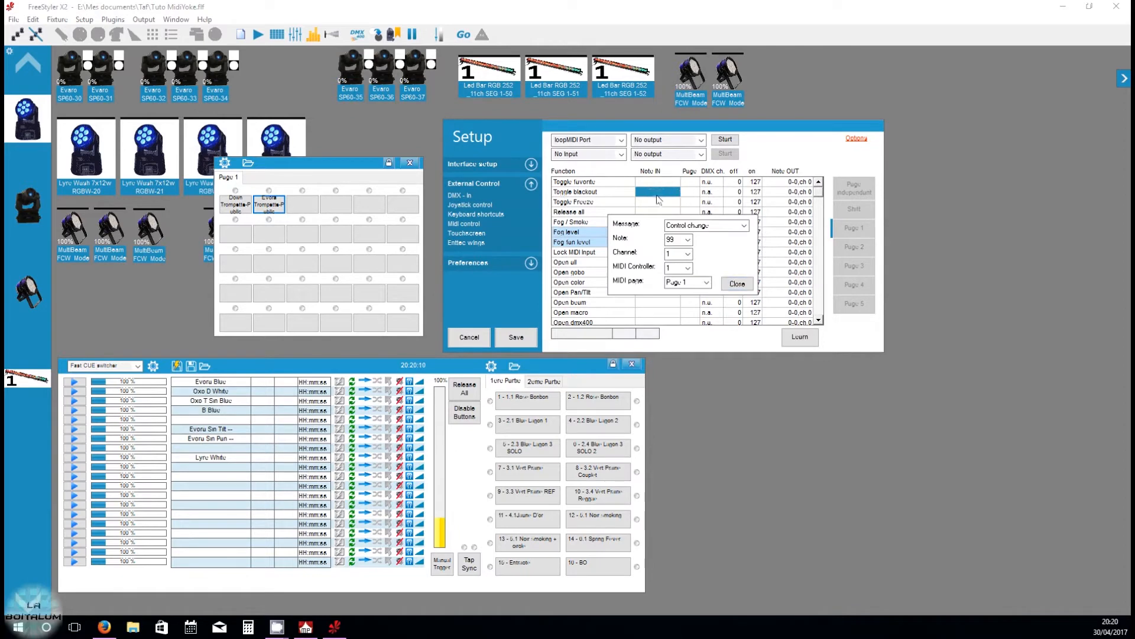
click(736, 282)
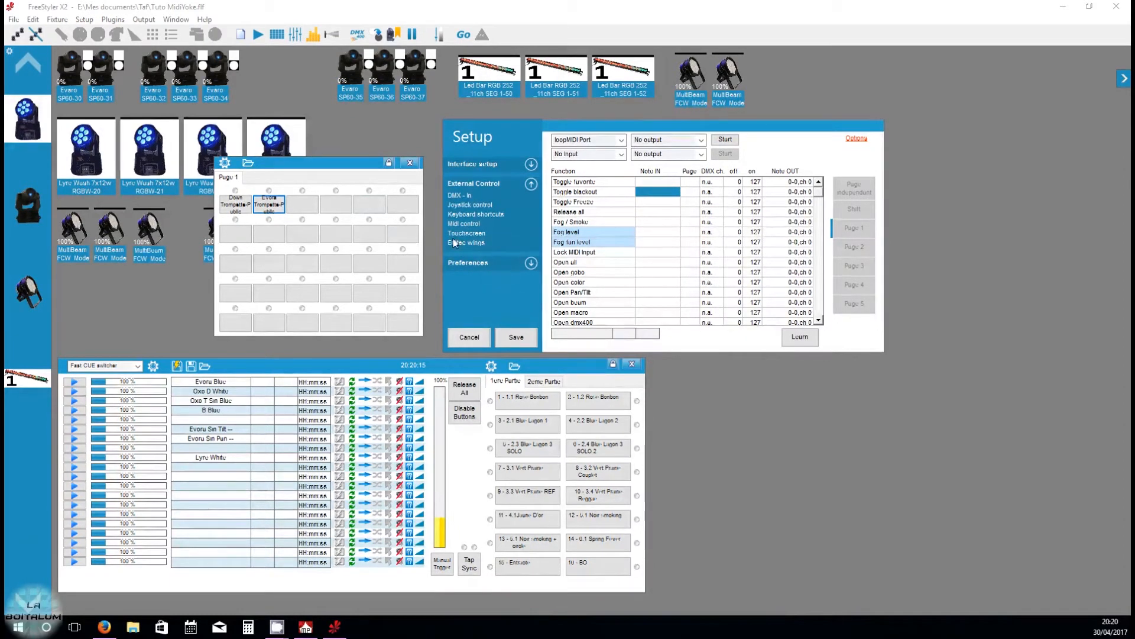
- Switch to MultiPlay, select the first cue, BO 1, in the cue list and toggle the cue list mode option beside GO
click(305, 627)
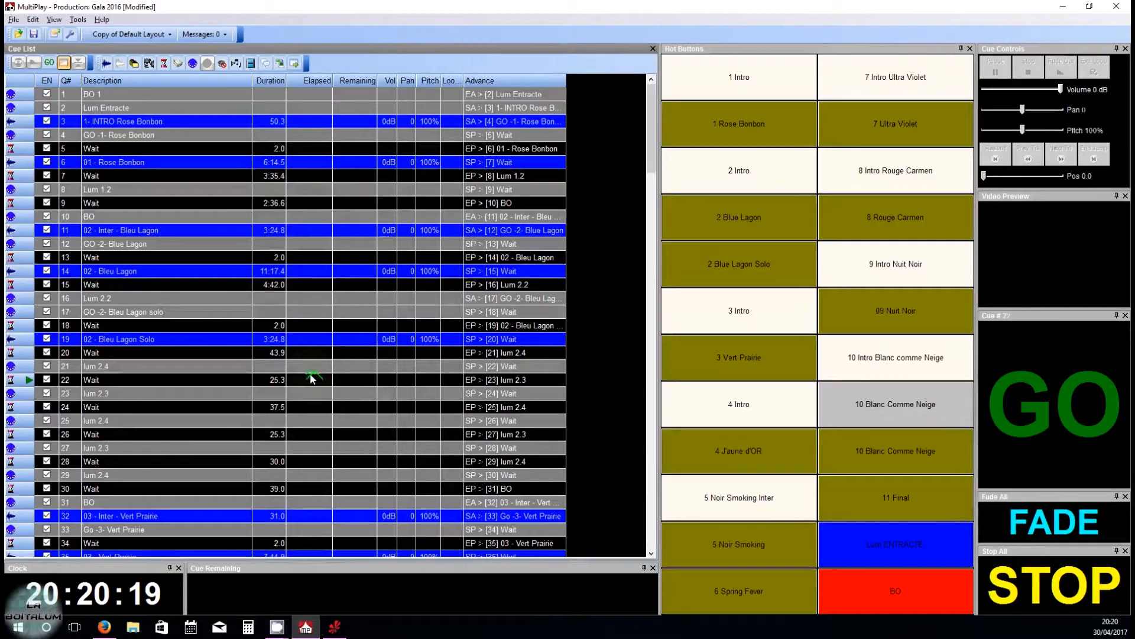
scroll(255, 233, down, 9)
scroll(187, 129, up, 9)
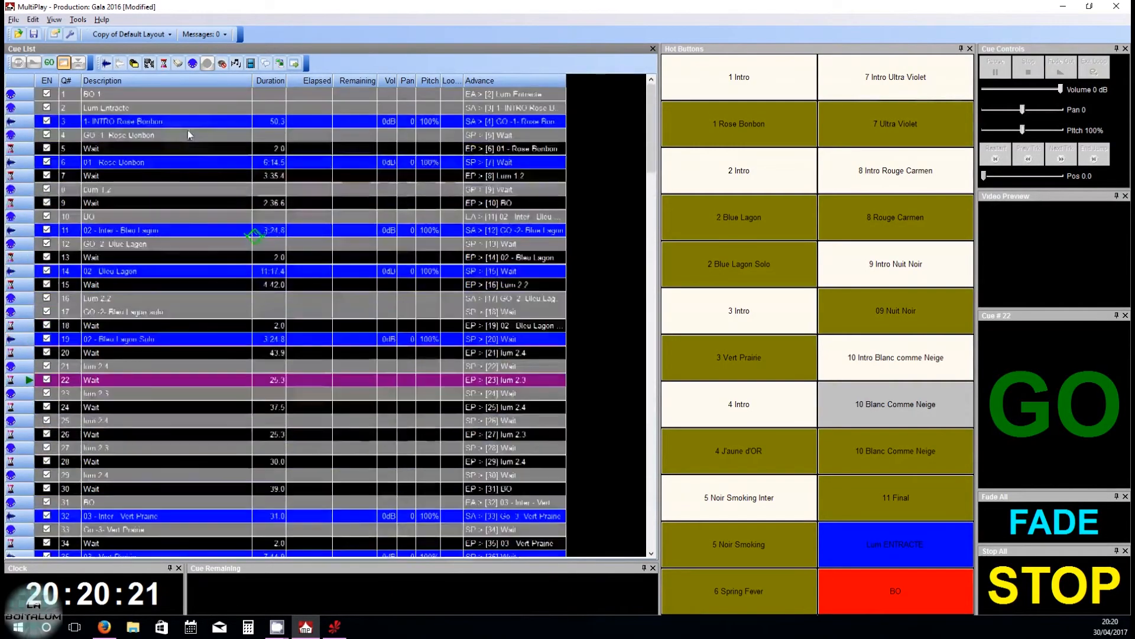
click(163, 92)
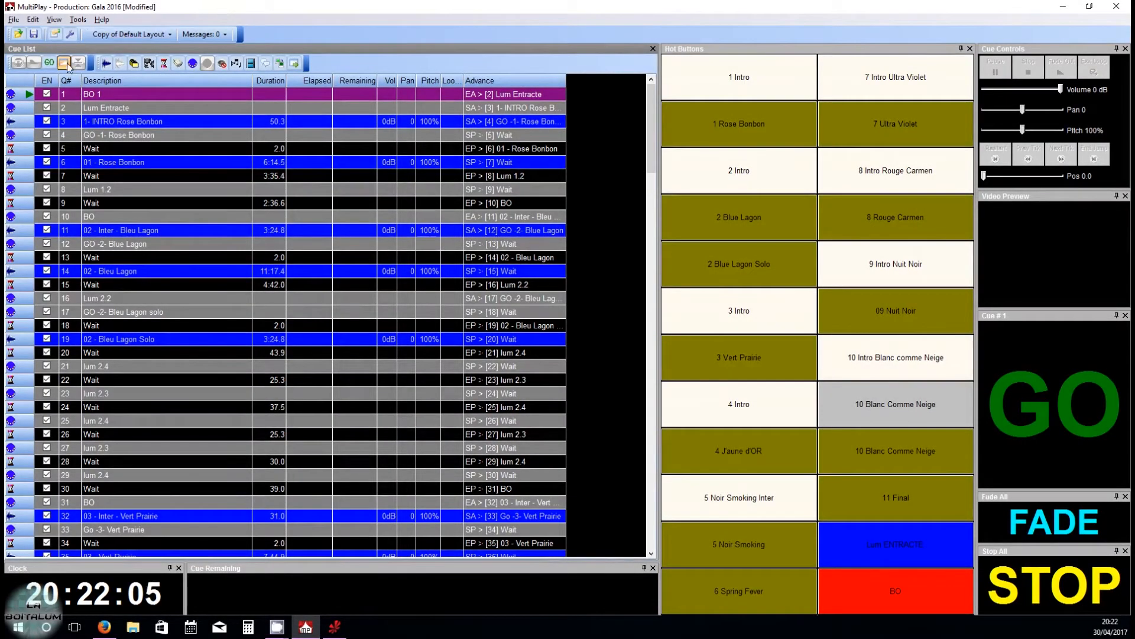
click(64, 63)
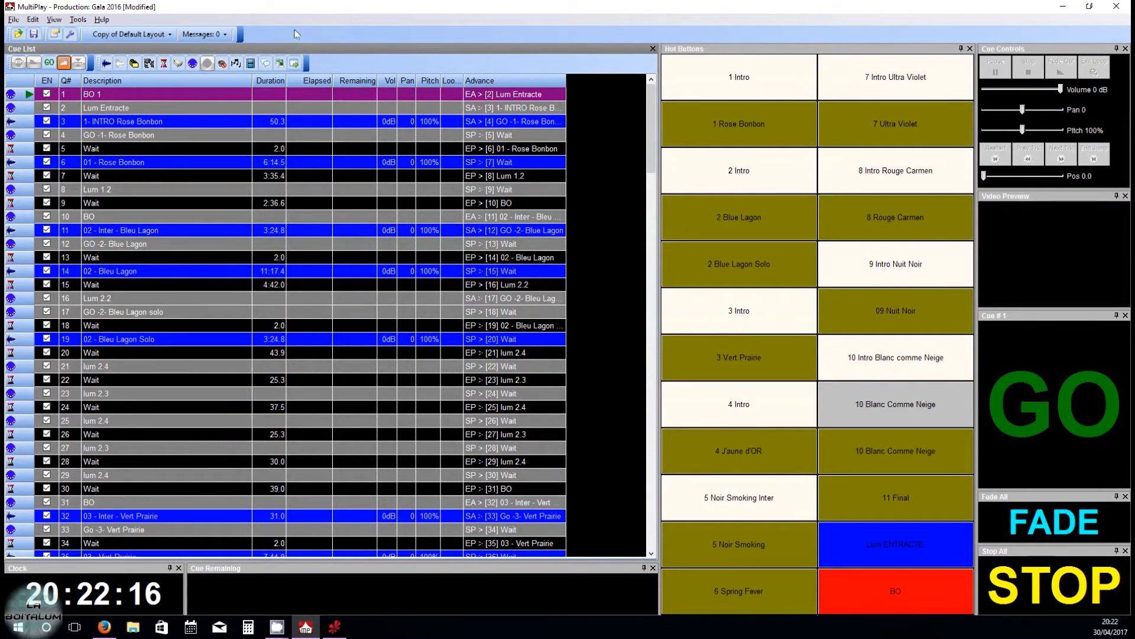
- Open the MIDI Patches settings of the production properties and look over the two existing patches
click(54, 35)
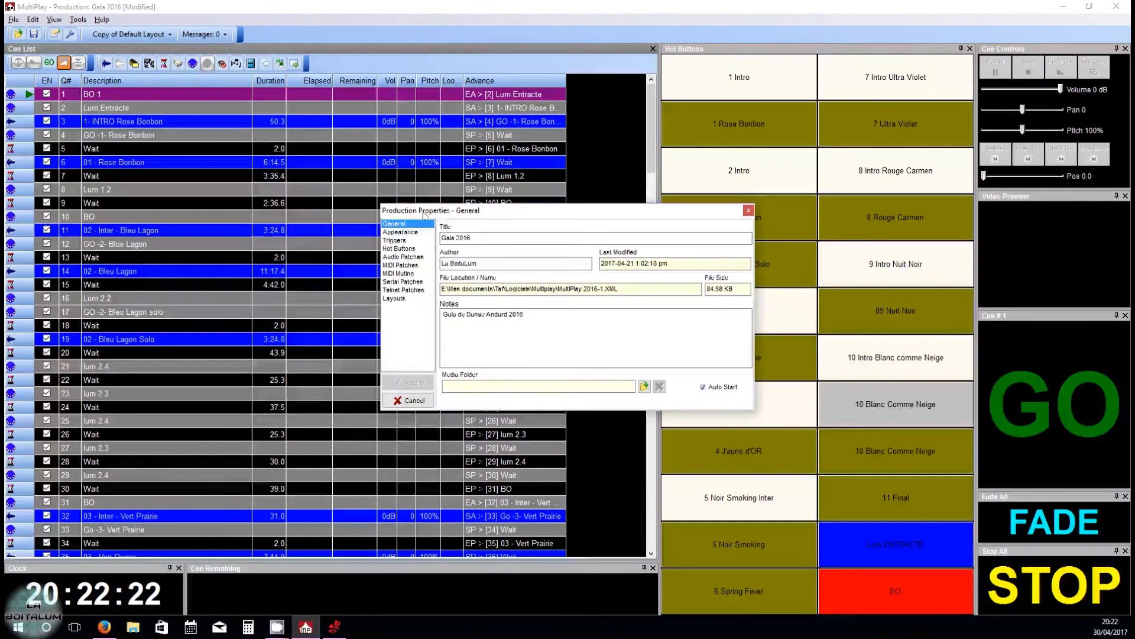
click(389, 266)
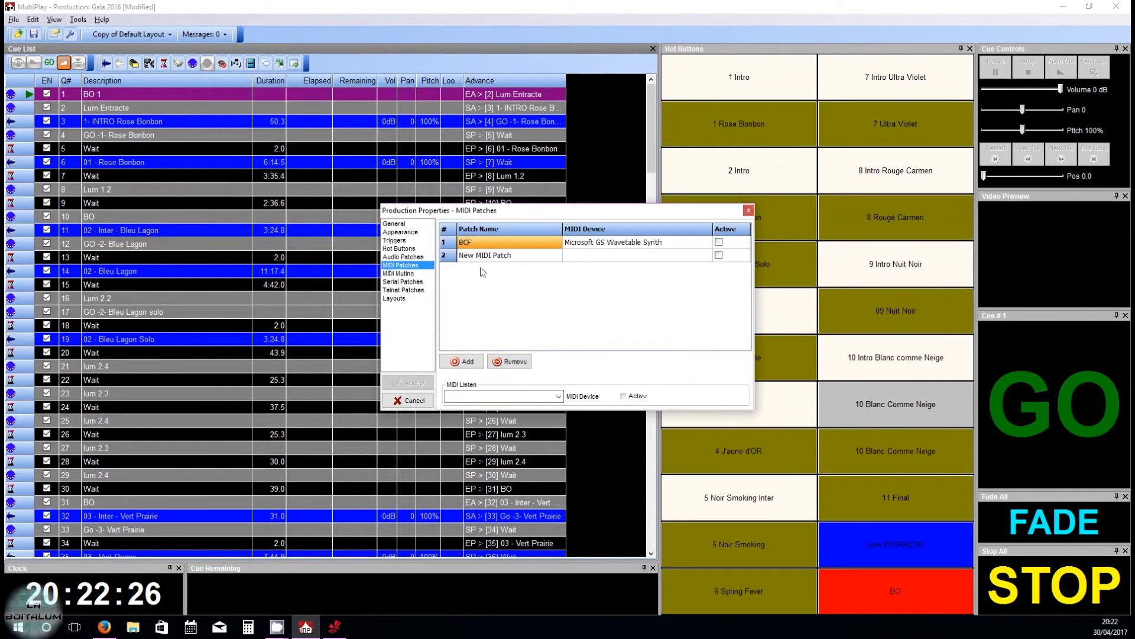
click(497, 256)
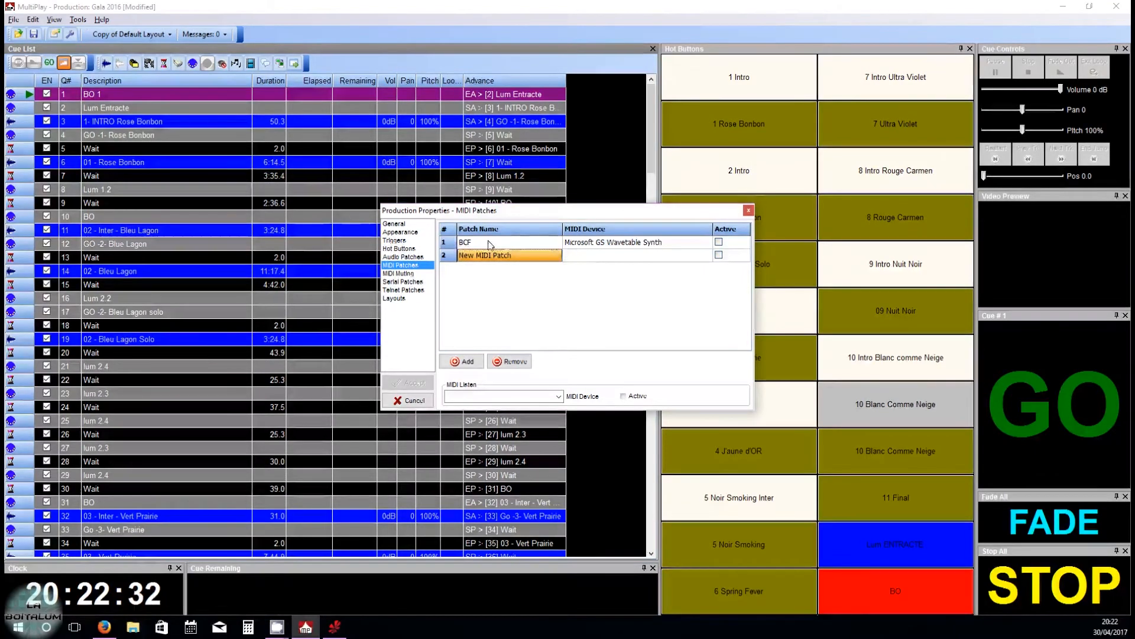
click(506, 243)
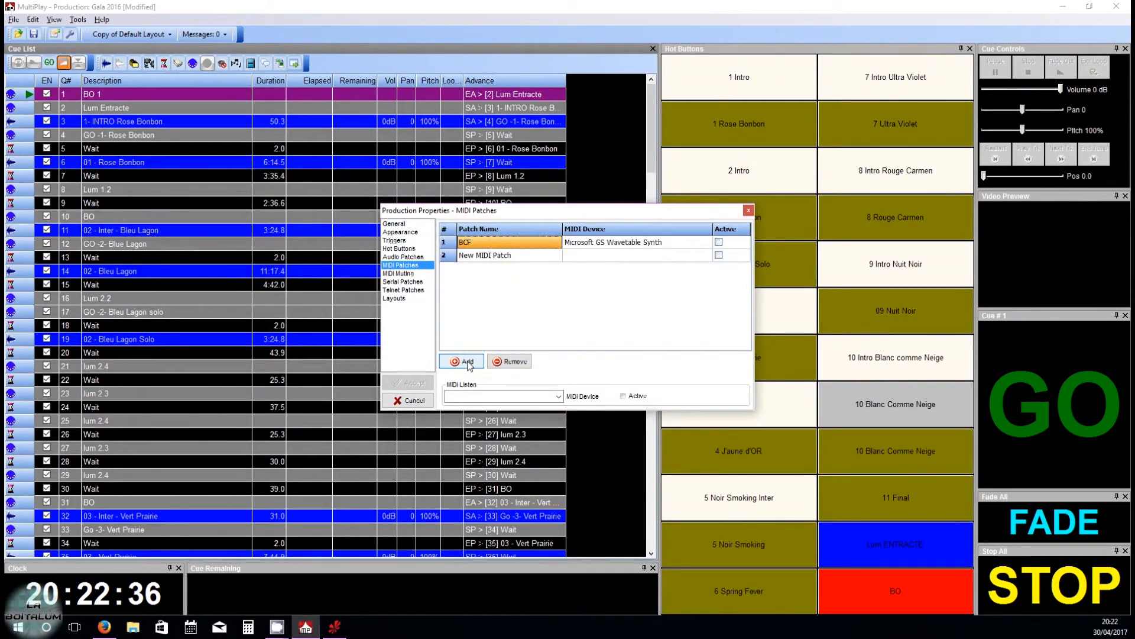
- Add a third MIDI patch and name it MidiLoop
click(468, 362)
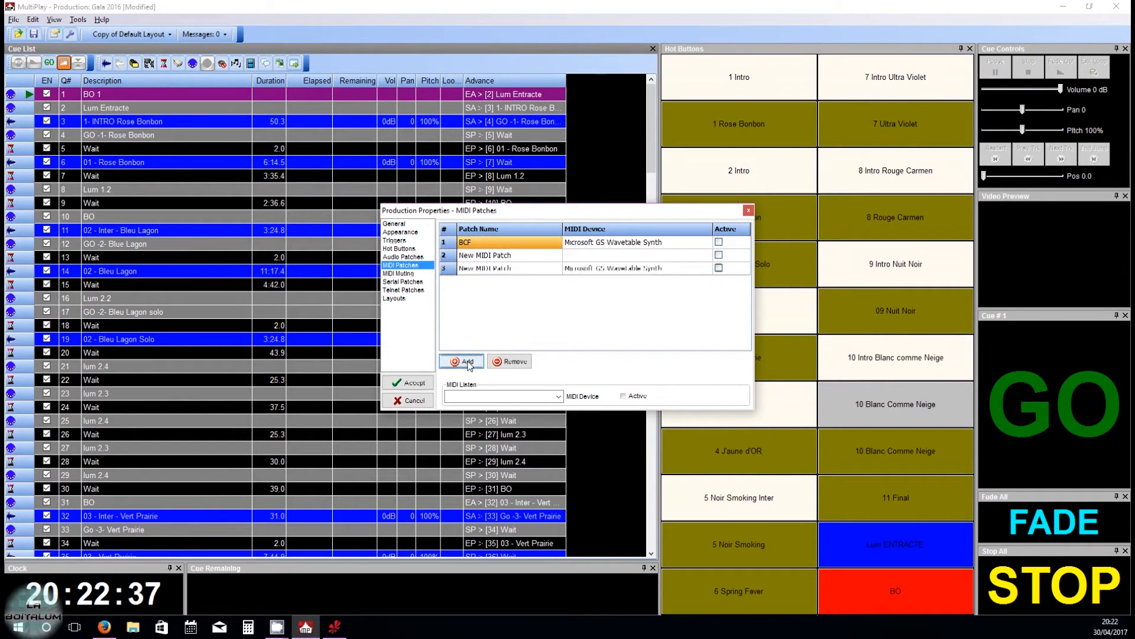
click(543, 268)
click(543, 268)
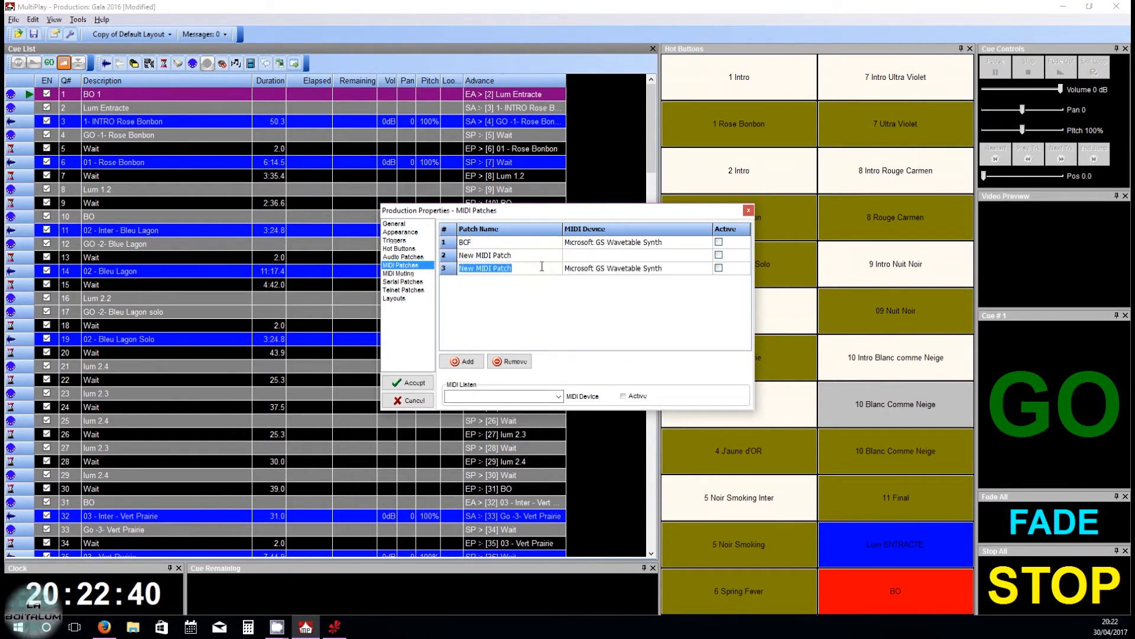
text(Midi)
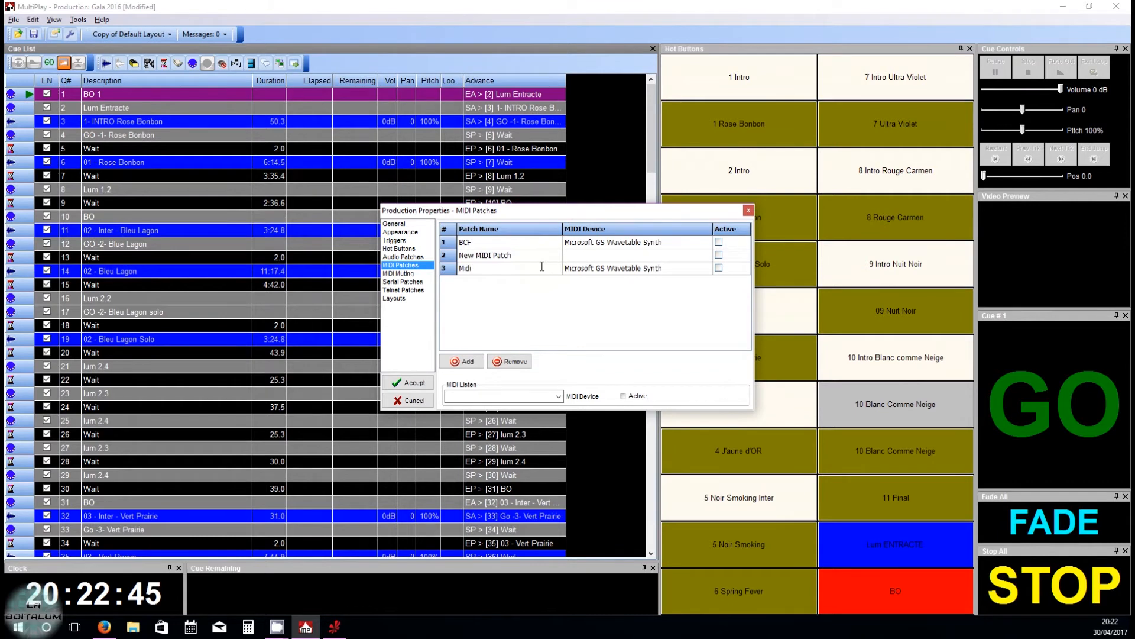
text( oop)
key(Return)
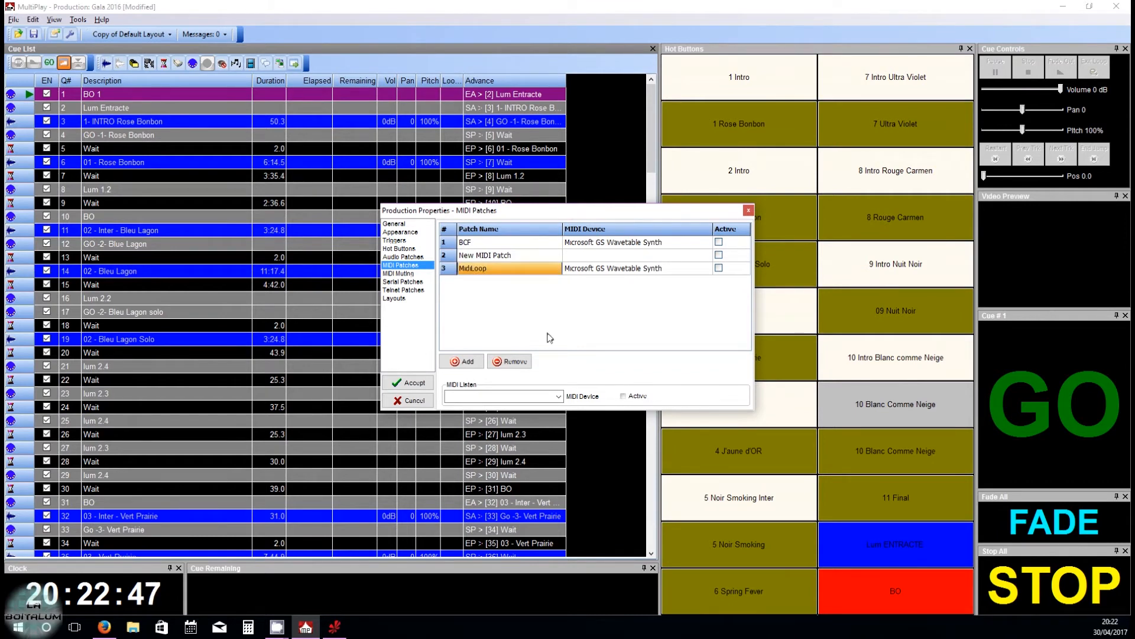
- Assign the loopMIDI Port device to the MidiLoop patch and activate the patch
click(625, 270)
click(625, 269)
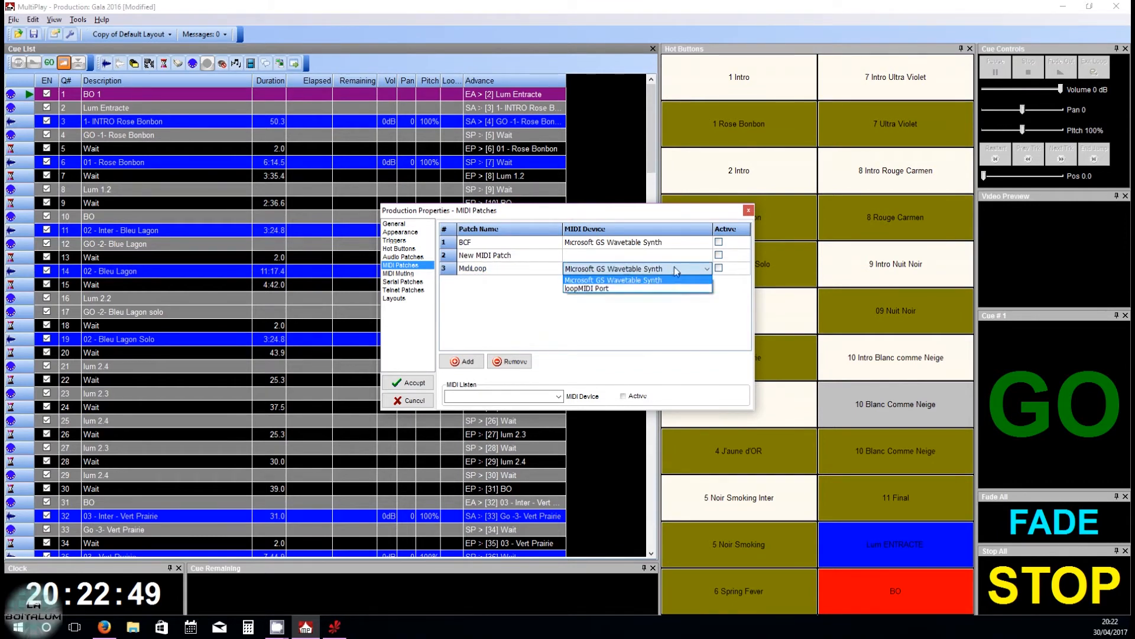
click(668, 292)
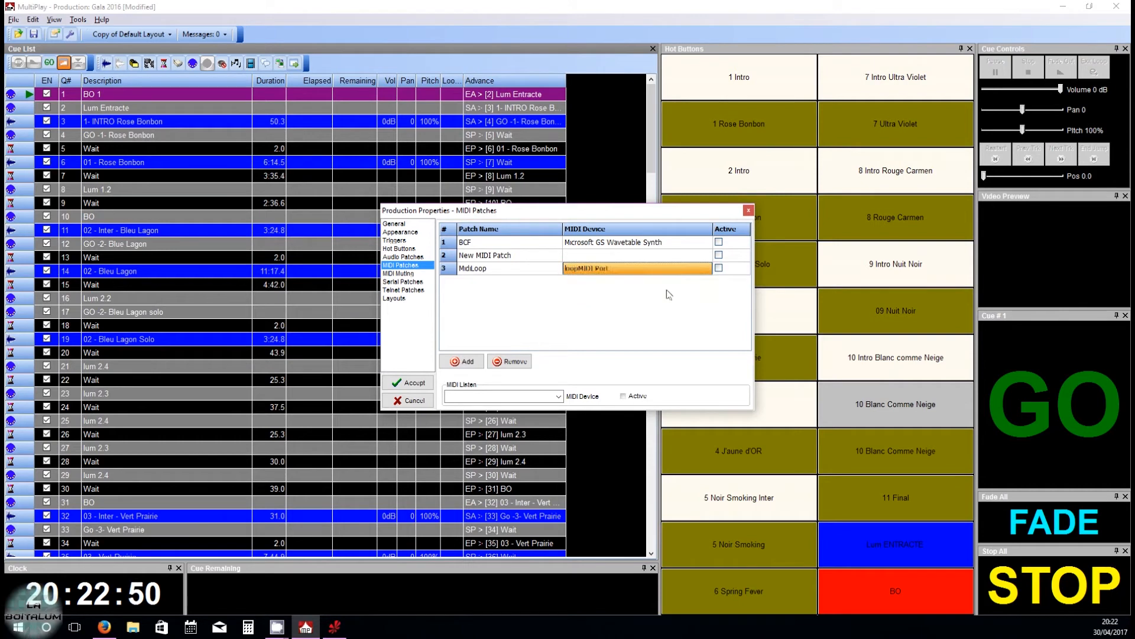
click(719, 269)
- Remove the MidiLoop patch from the MIDI patches list
click(467, 269)
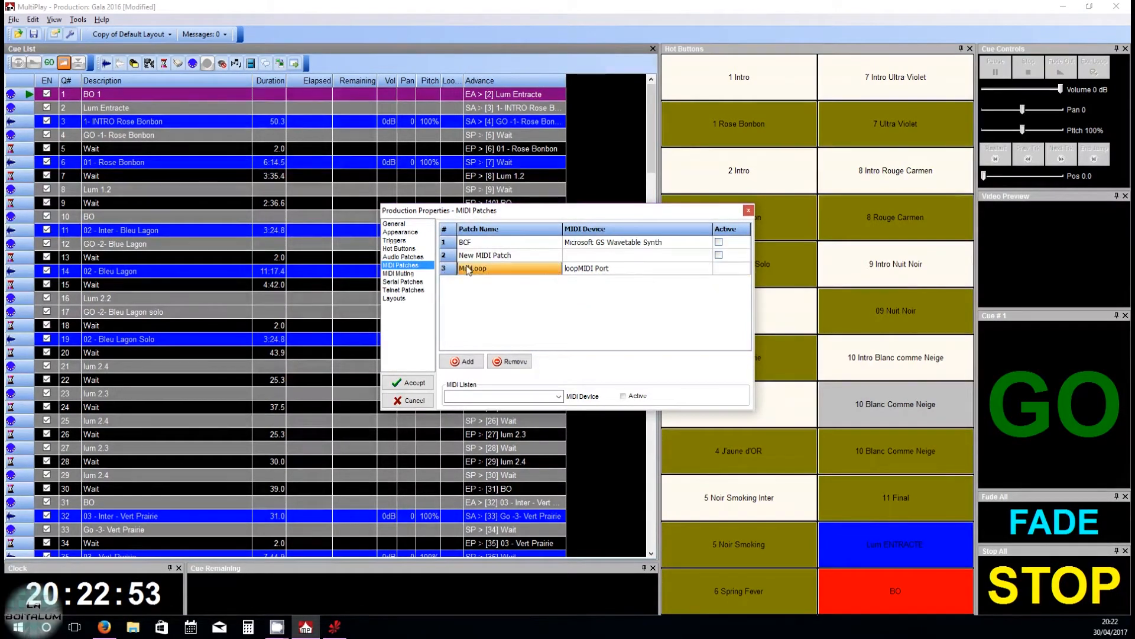
click(509, 362)
click(547, 343)
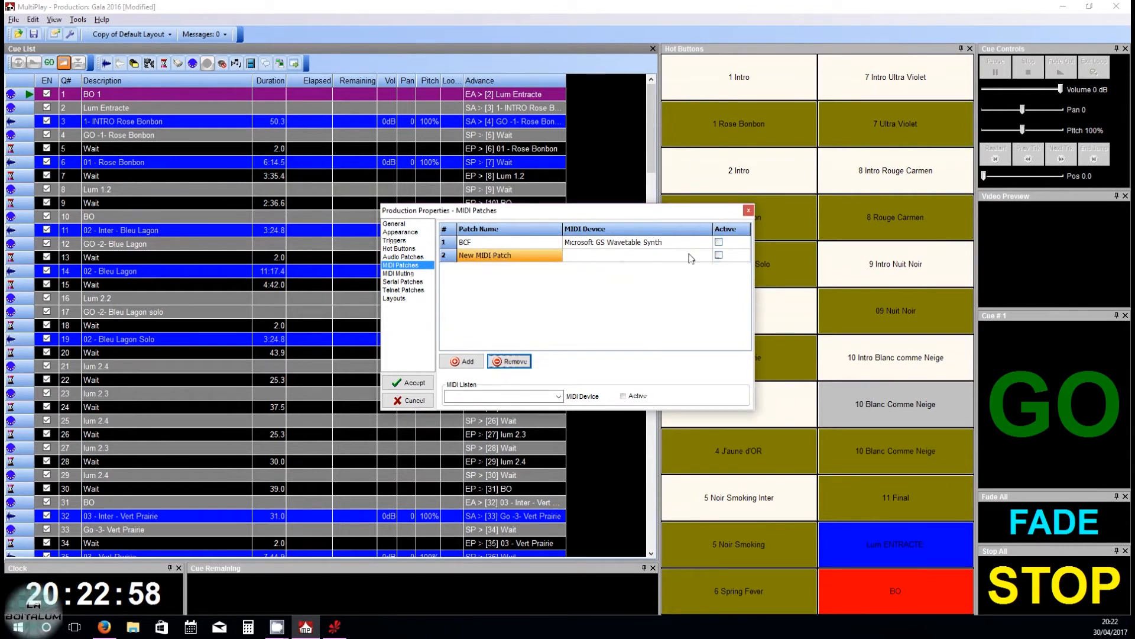
- Assign the loopMIDI Port device to New MIDI Patch, activate it and accept the production properties
click(668, 259)
click(668, 257)
click(689, 258)
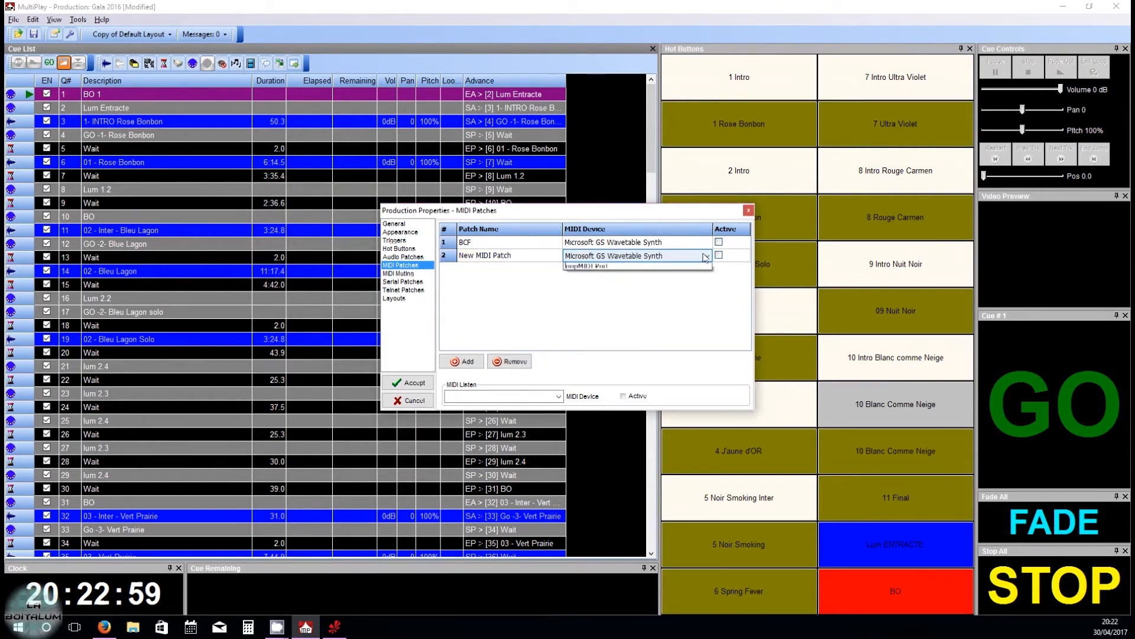
click(587, 275)
click(718, 255)
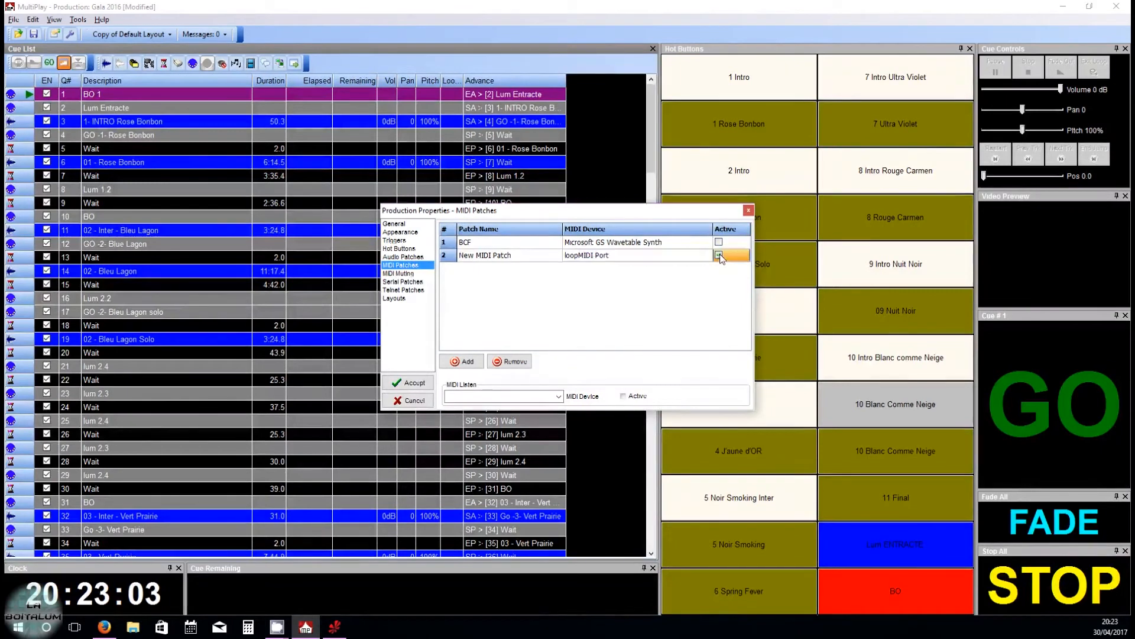
click(414, 383)
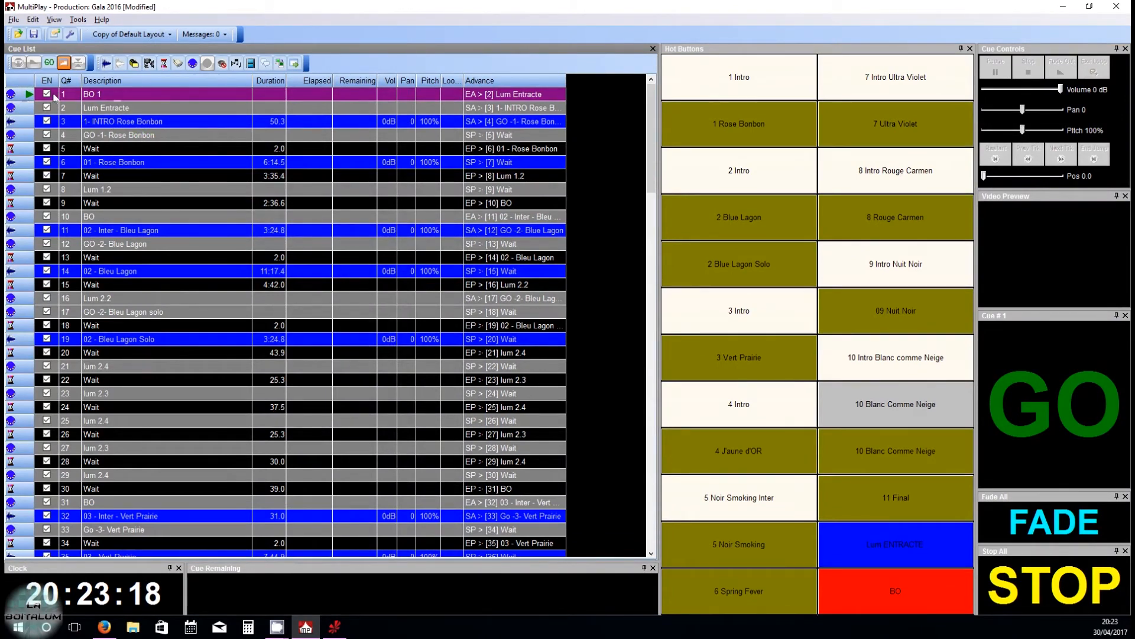
- Open the properties of cue BO 1 and compare its MIDI command with FreeStyler's Toggle Cuelist 16 assignment
double_click(134, 101)
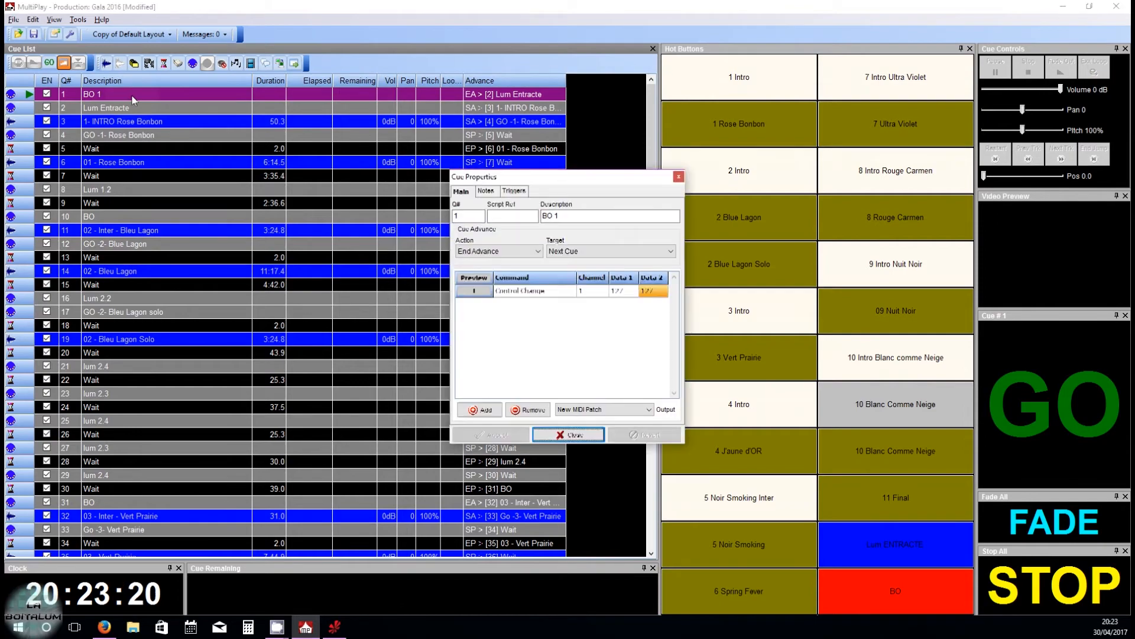
click(335, 627)
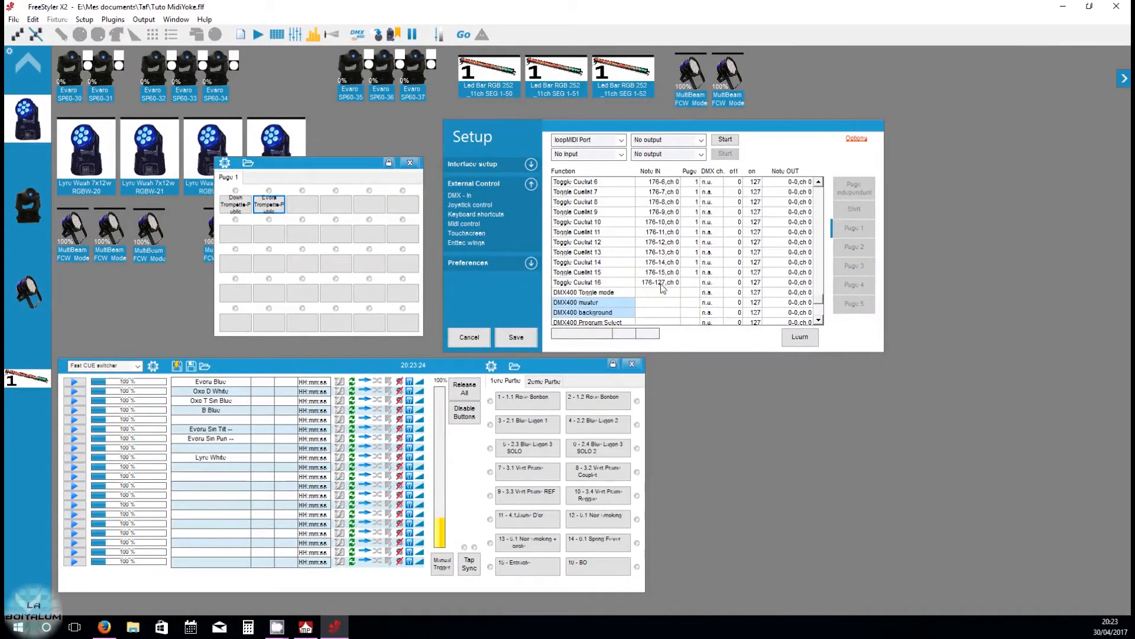
click(306, 627)
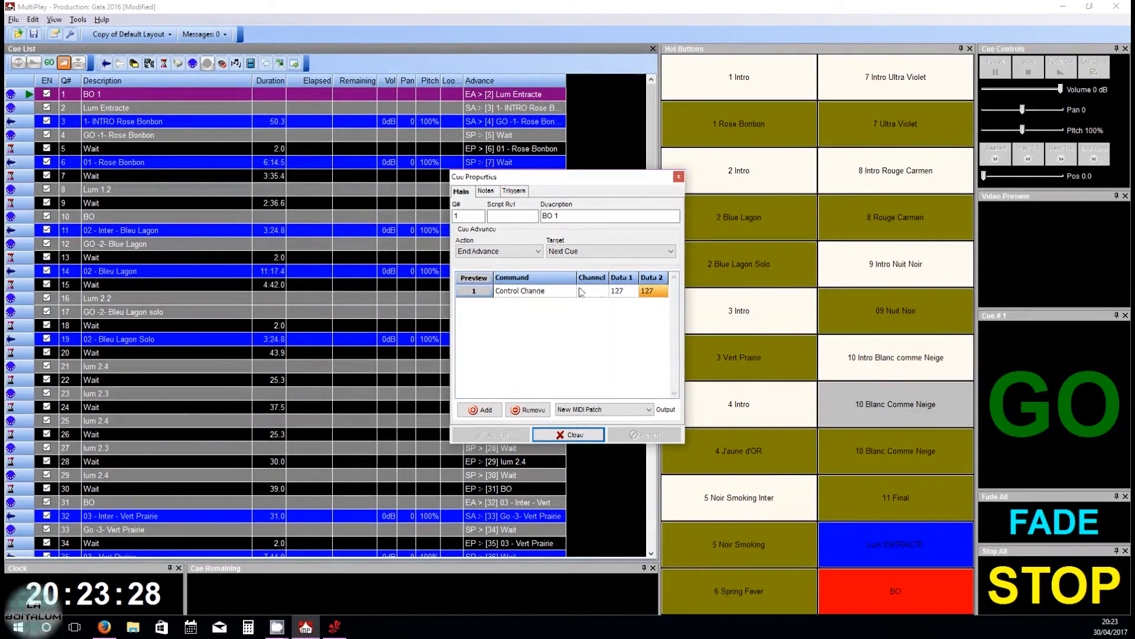
- Remove the existing Control Change command from cue BO 1
click(507, 294)
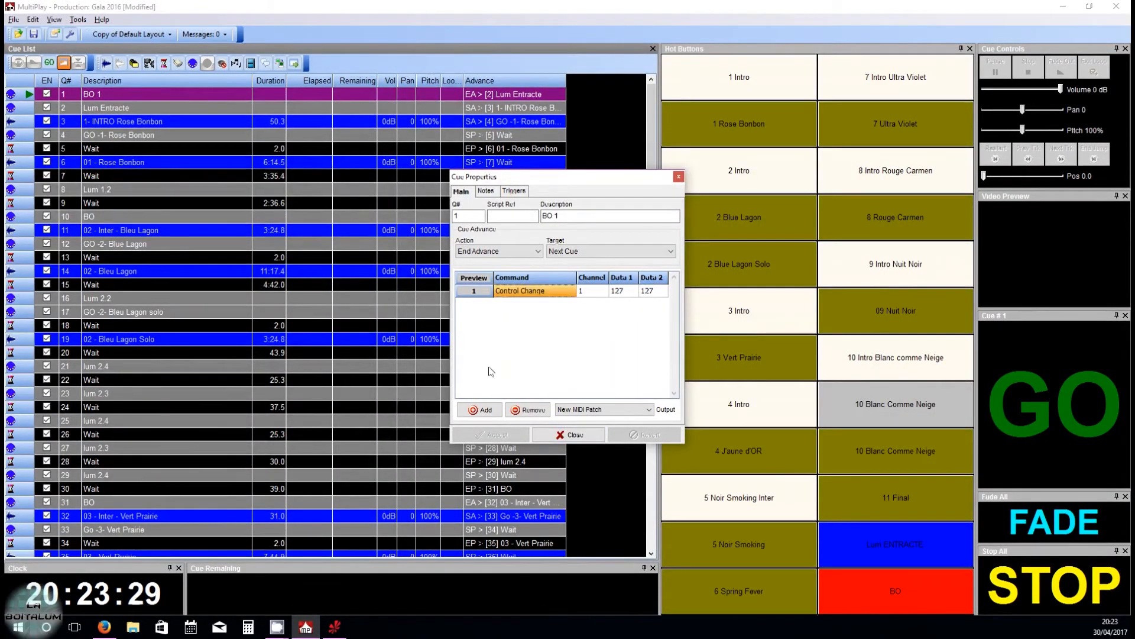
click(534, 410)
click(543, 340)
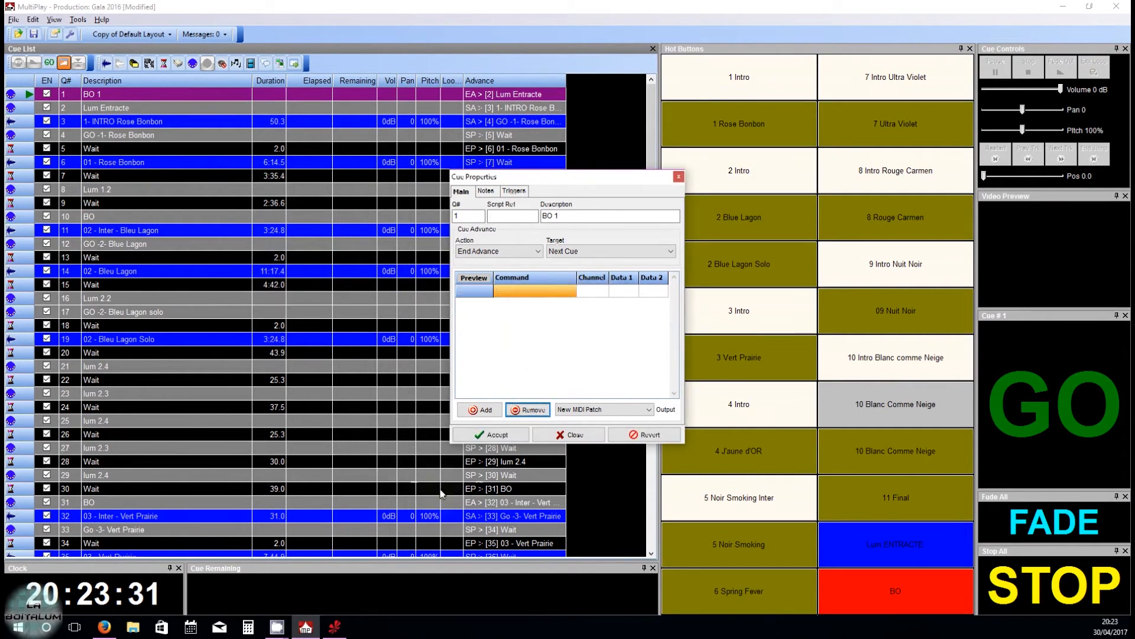
- Add a new MIDI command to cue BO 1 and set its type to Control Change
click(479, 409)
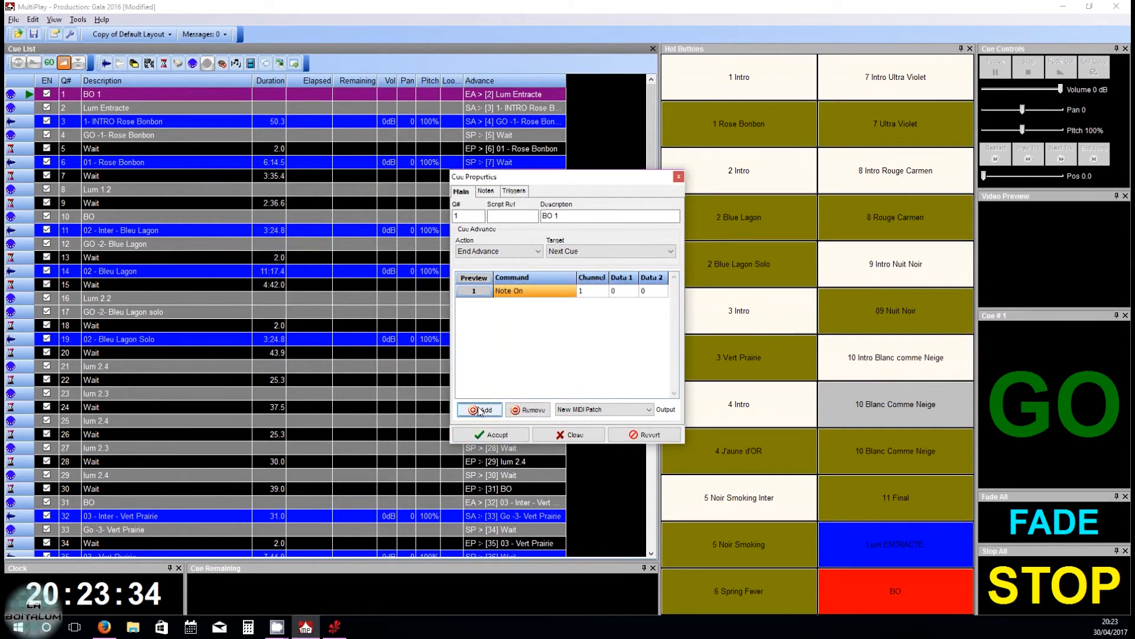
click(536, 293)
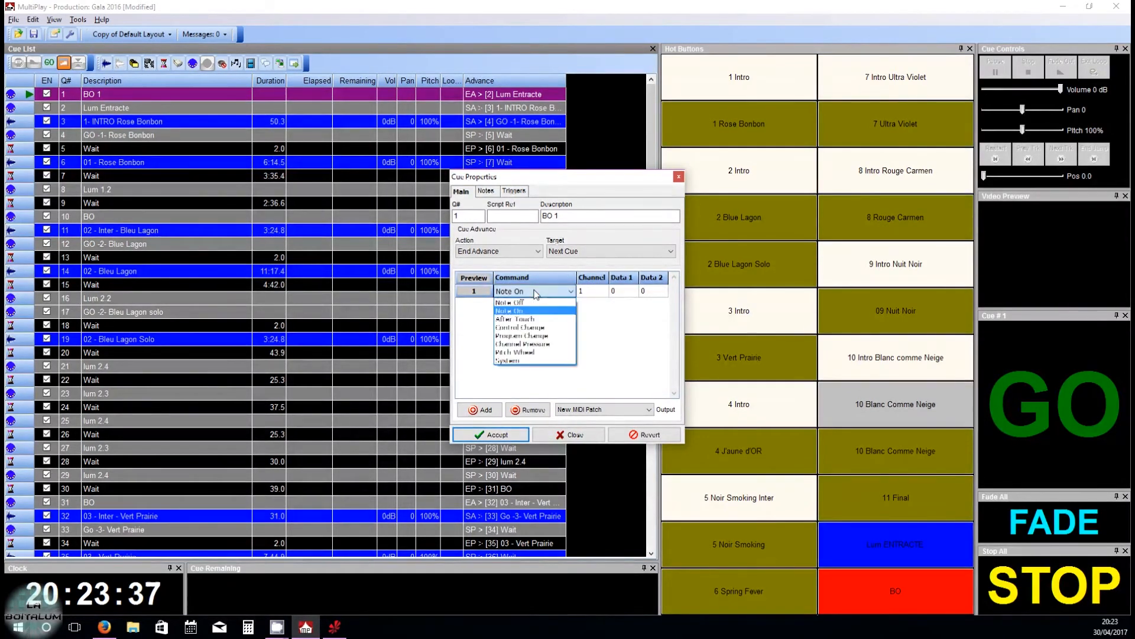
click(547, 327)
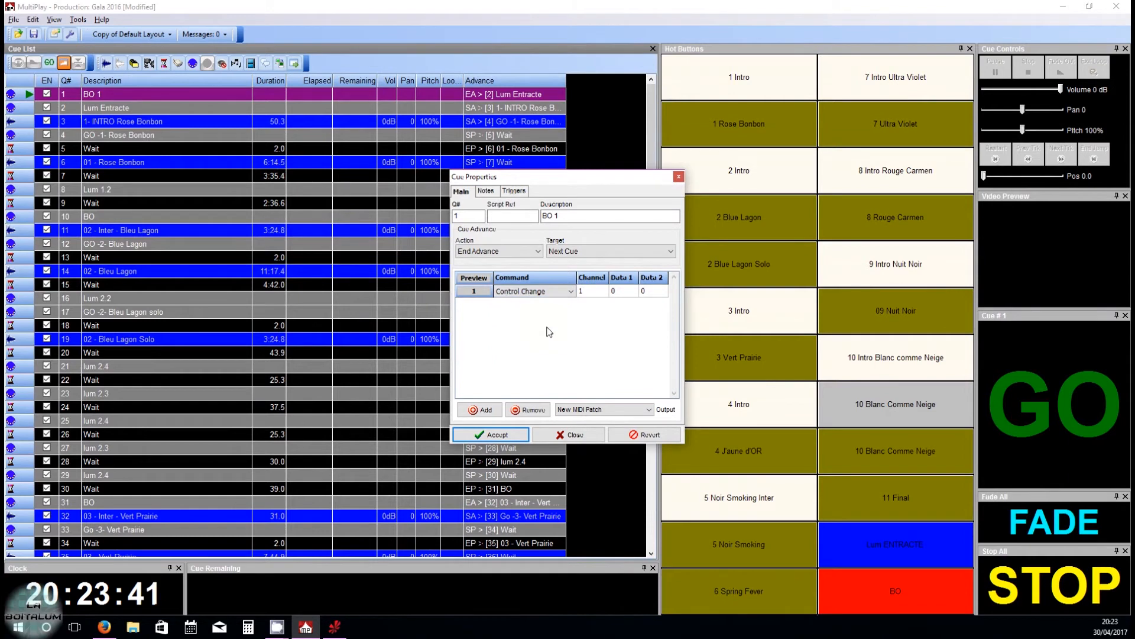
click(590, 291)
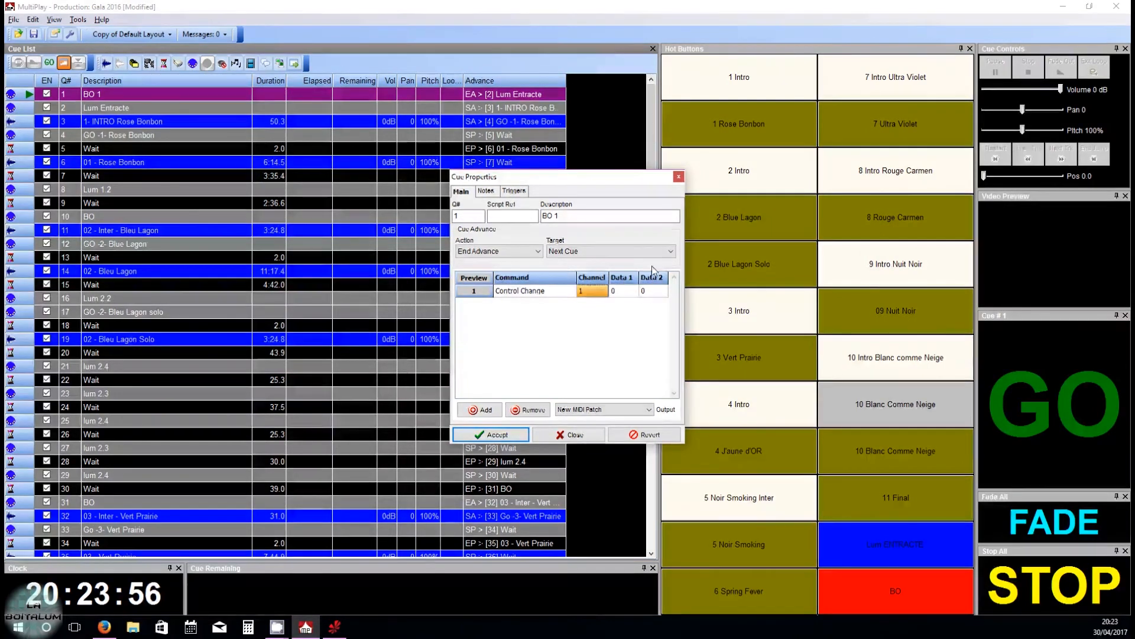
- Set both Data 1 and Data 2 of the Control Change command to 127
click(627, 292)
text(12)
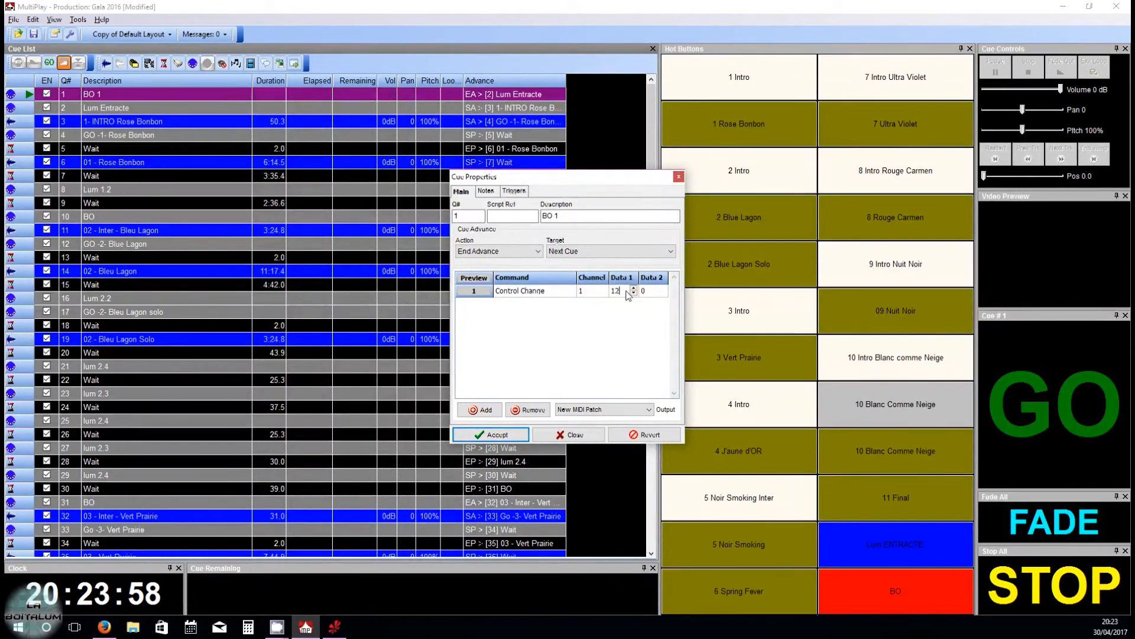
text(7)
click(653, 291)
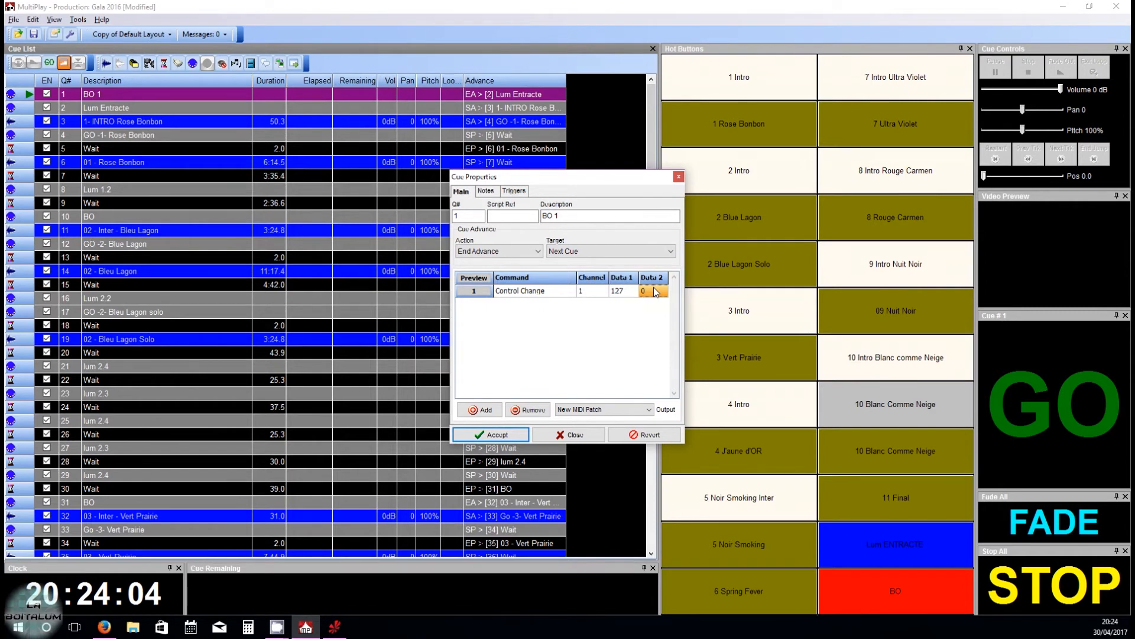
click(655, 290)
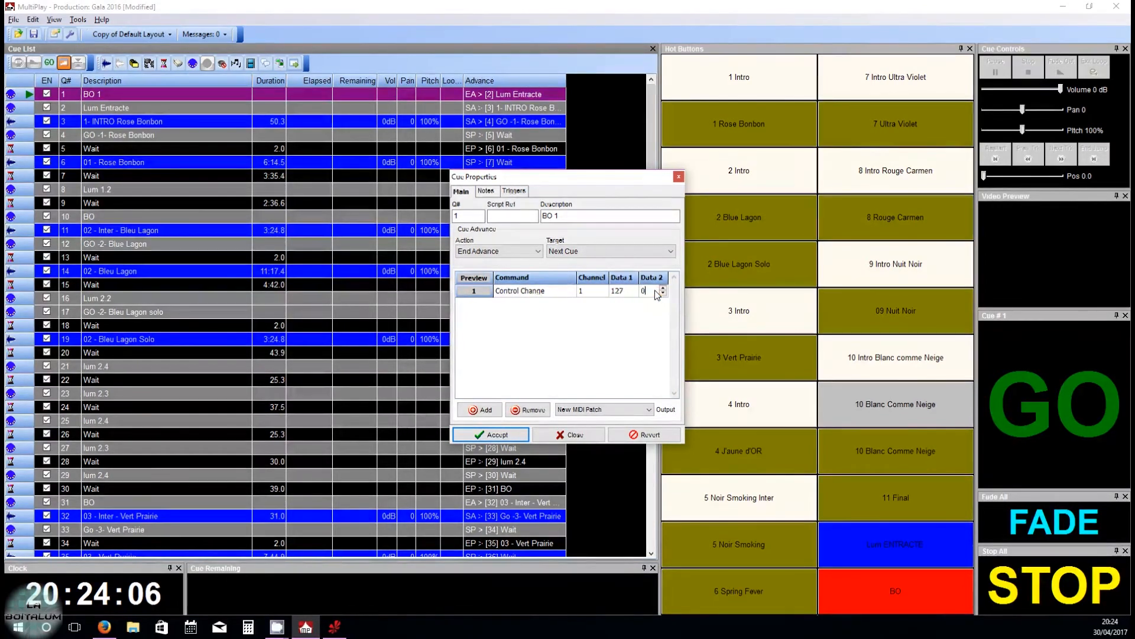
key(BackSpace)
text(127)
key(Return)
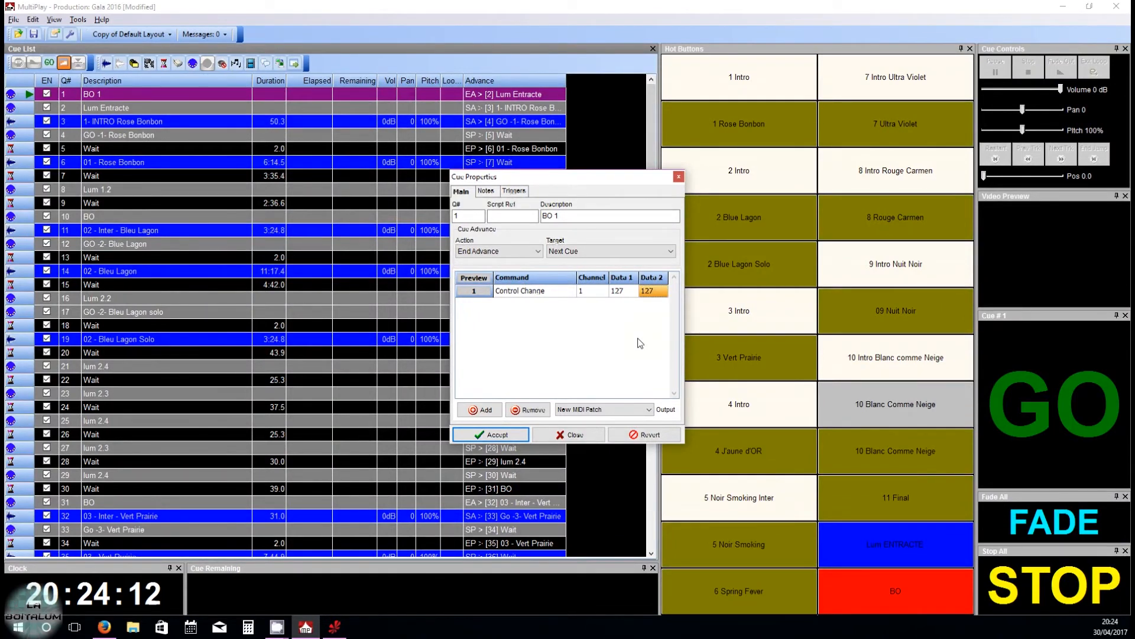
- Choose New MIDI Patch as the output of cue BO 1 and accept the cue properties
click(589, 409)
click(590, 410)
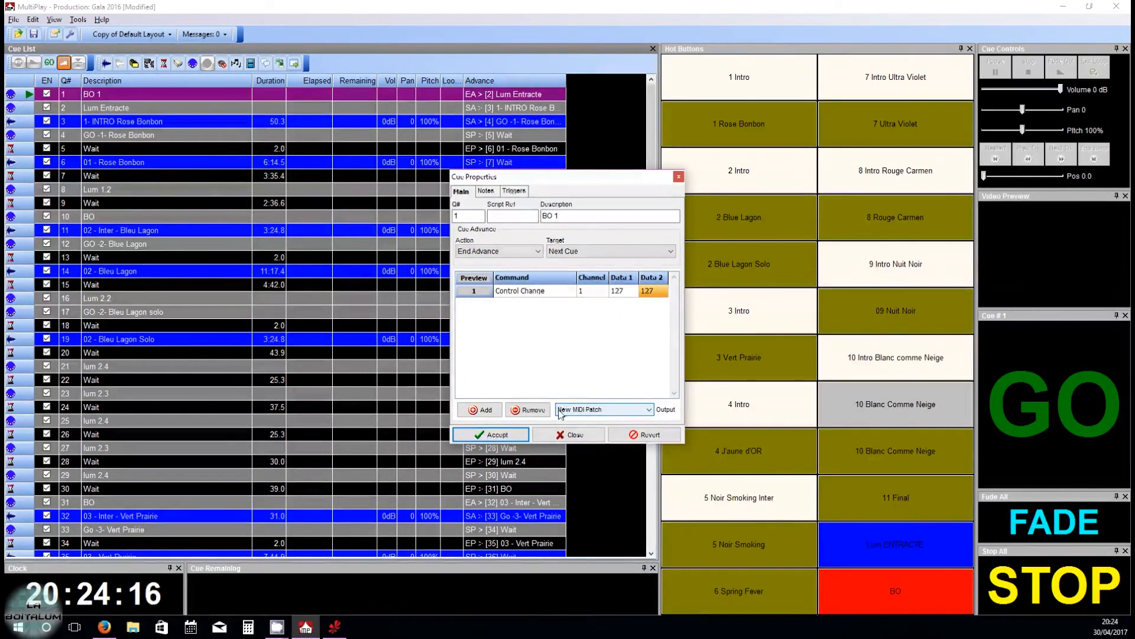
click(572, 410)
click(572, 421)
click(574, 410)
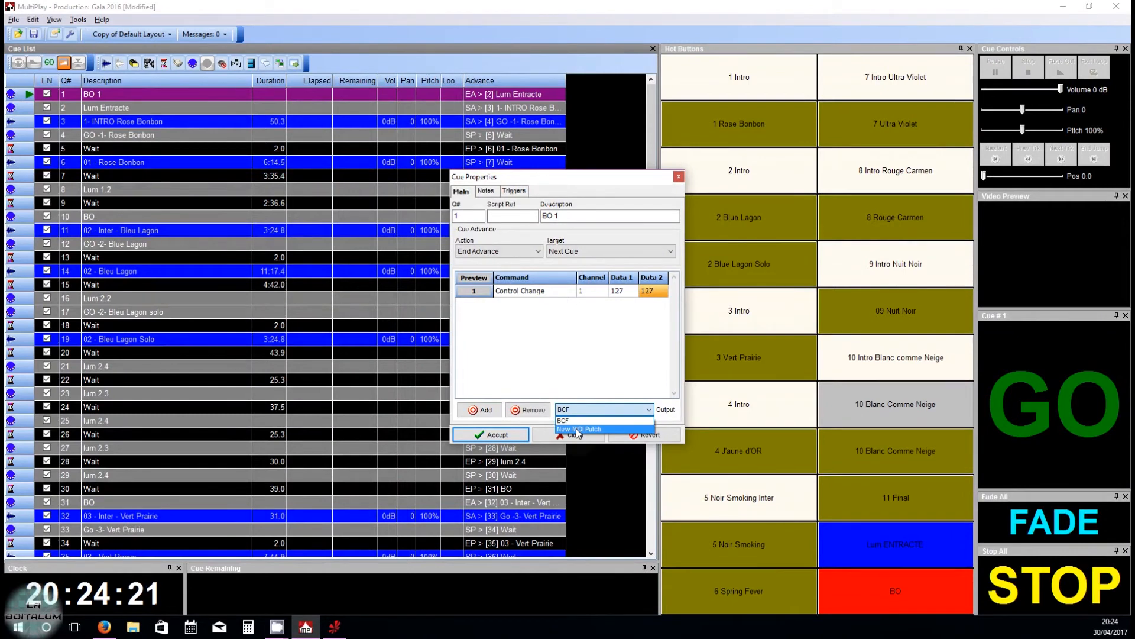
click(585, 429)
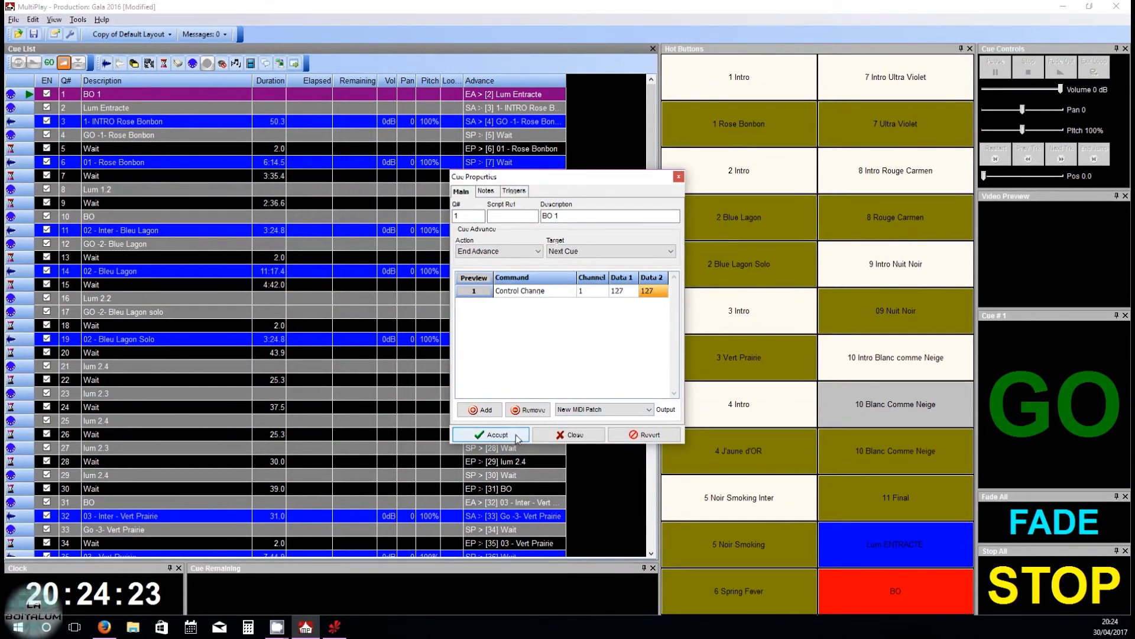
click(515, 435)
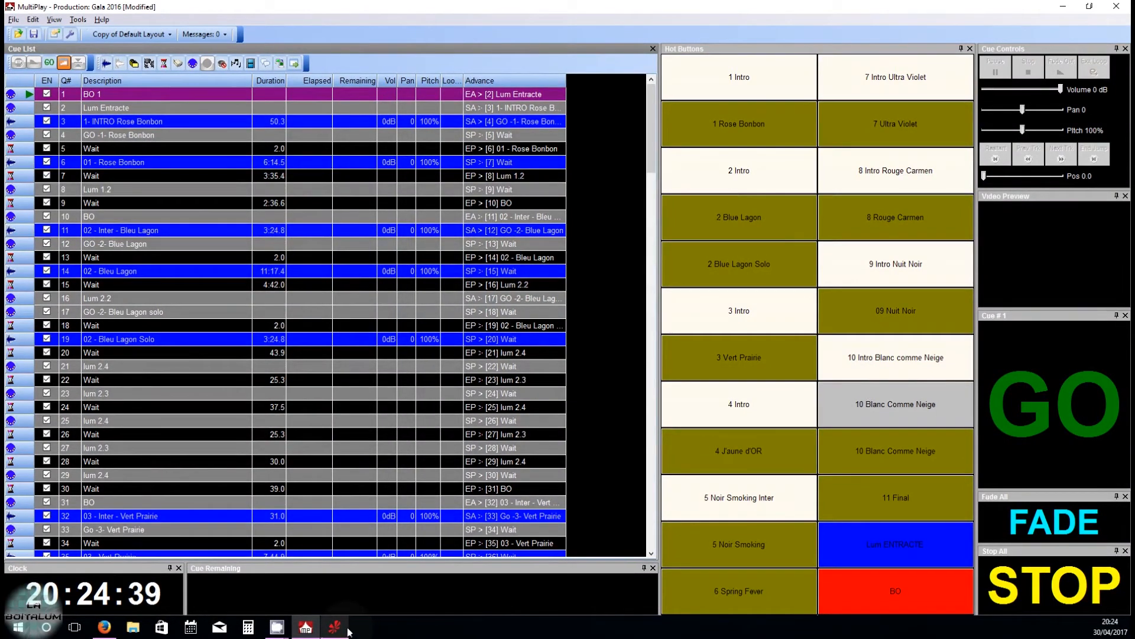
- Open the properties of cue 2, Lum Entracte, and inspect its Control Change command
click(99, 109)
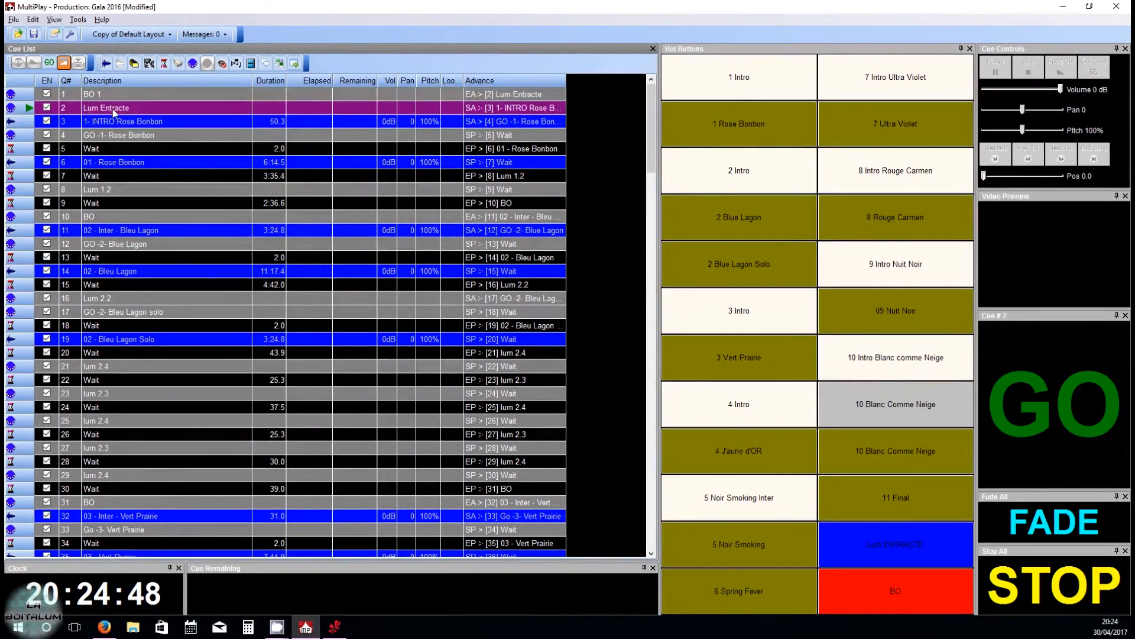
double_click(115, 112)
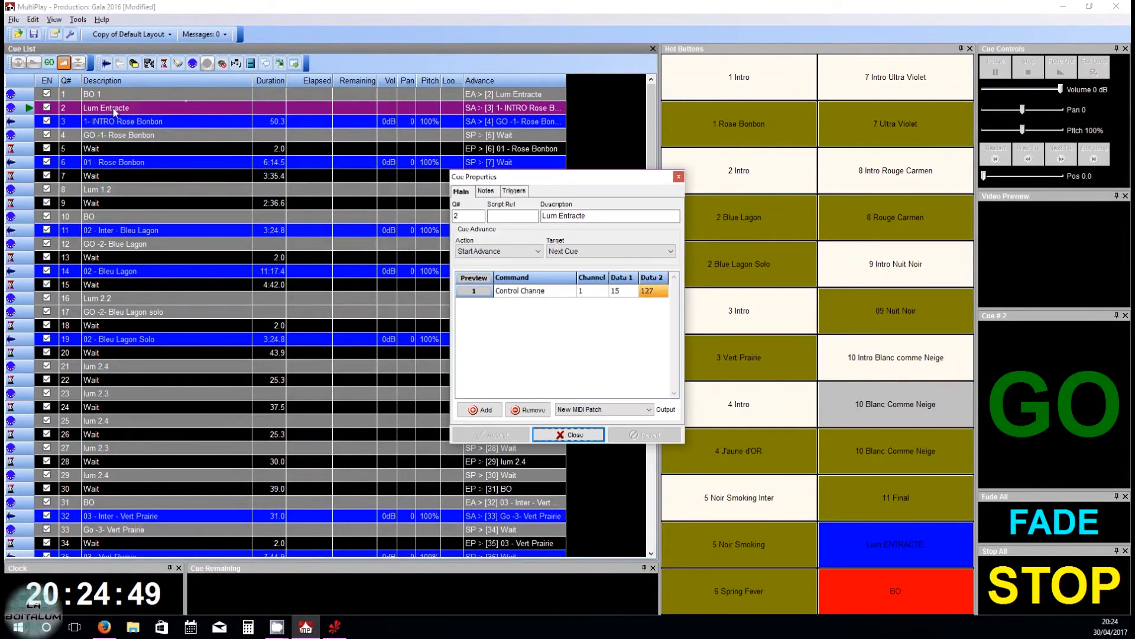
click(505, 292)
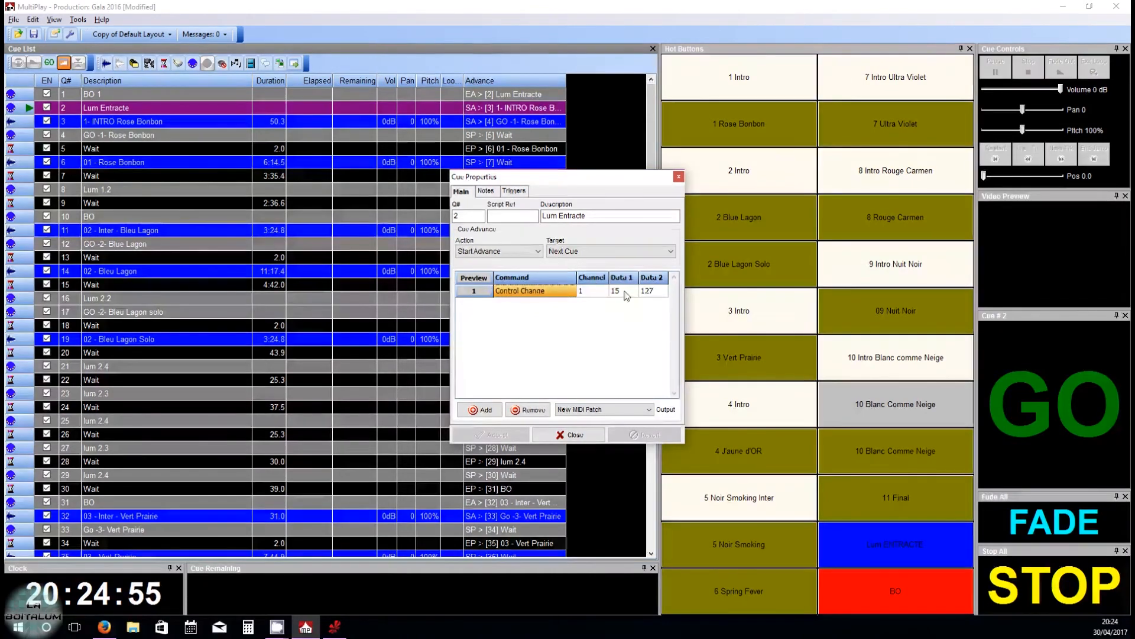
- Compare the cue with Toggle Cuelist 15 and the 15 - Entracte button in FreeStyler, and close the cue properties in MultiPlay
click(335, 627)
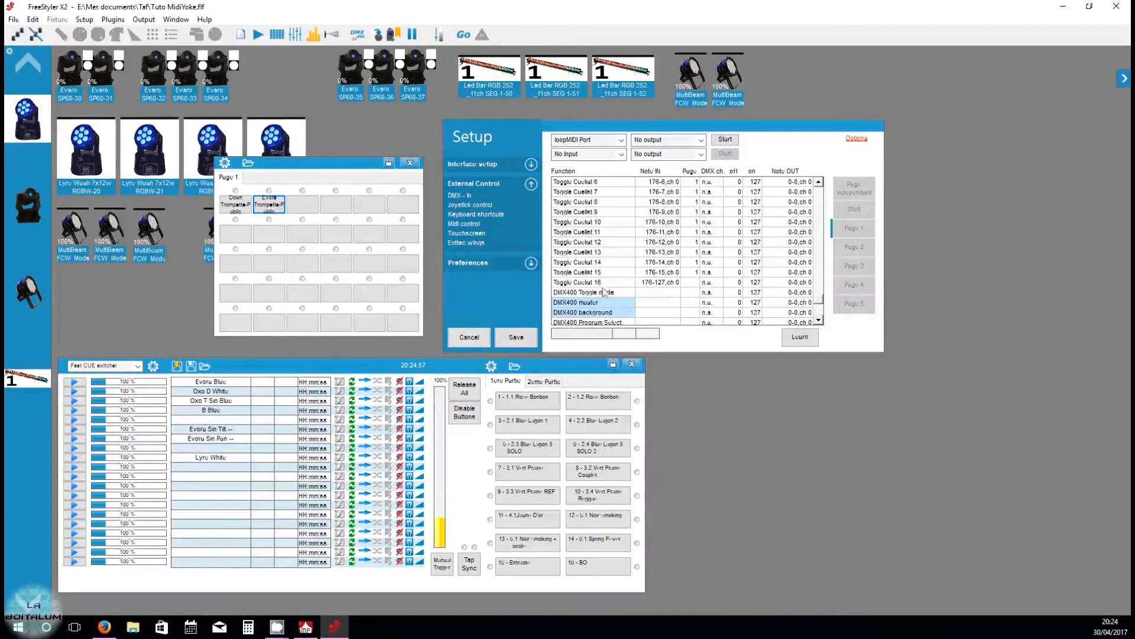
click(600, 274)
click(527, 572)
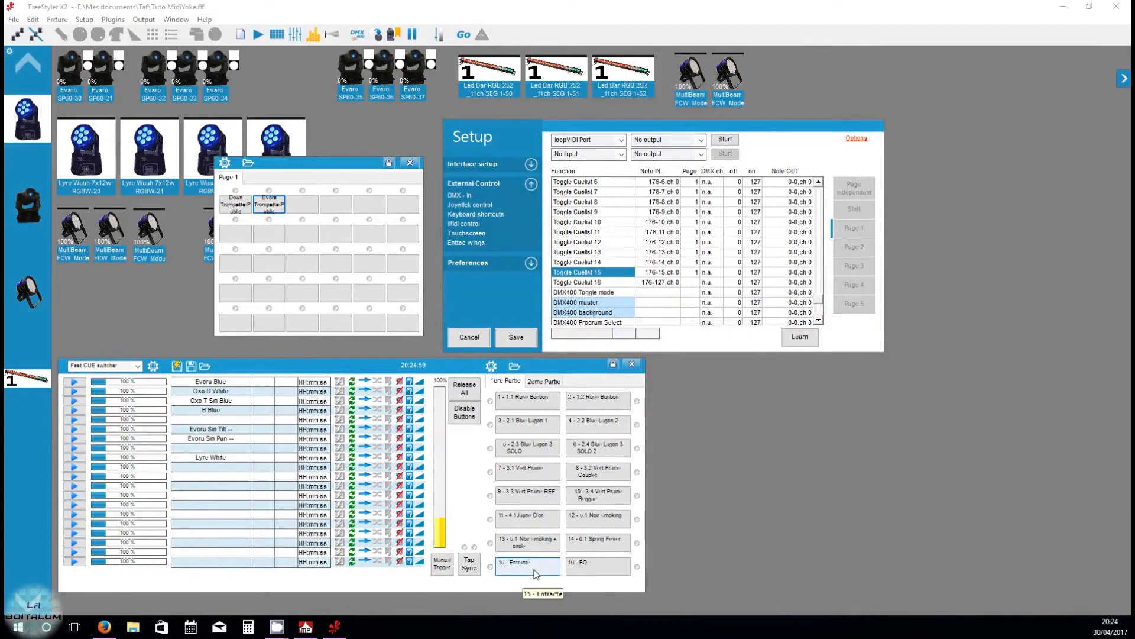
click(1063, 6)
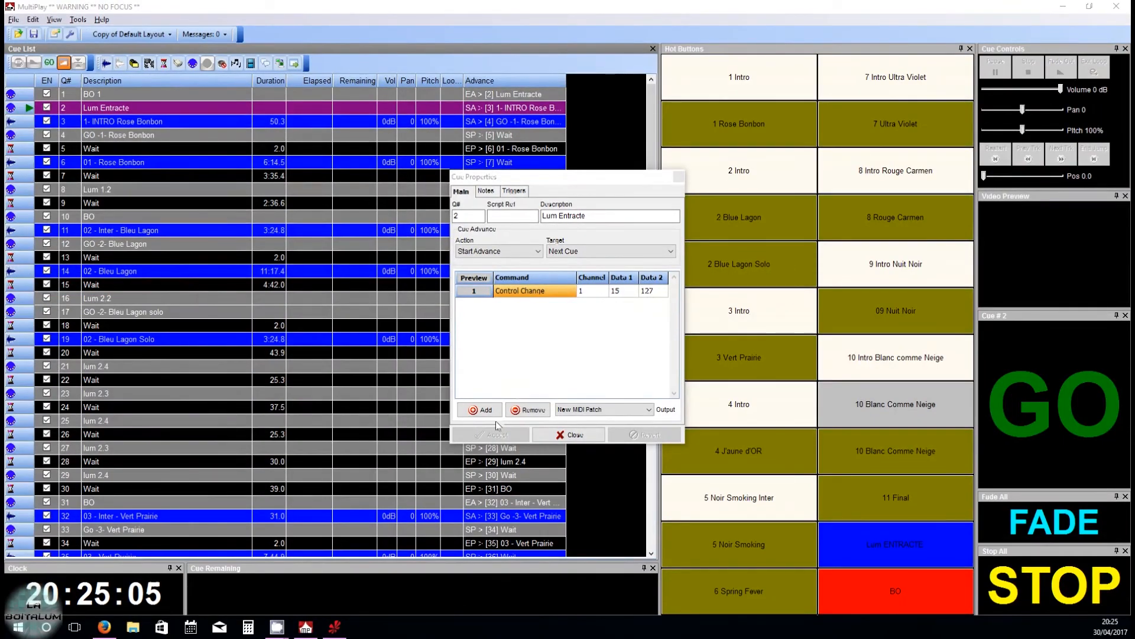
click(537, 426)
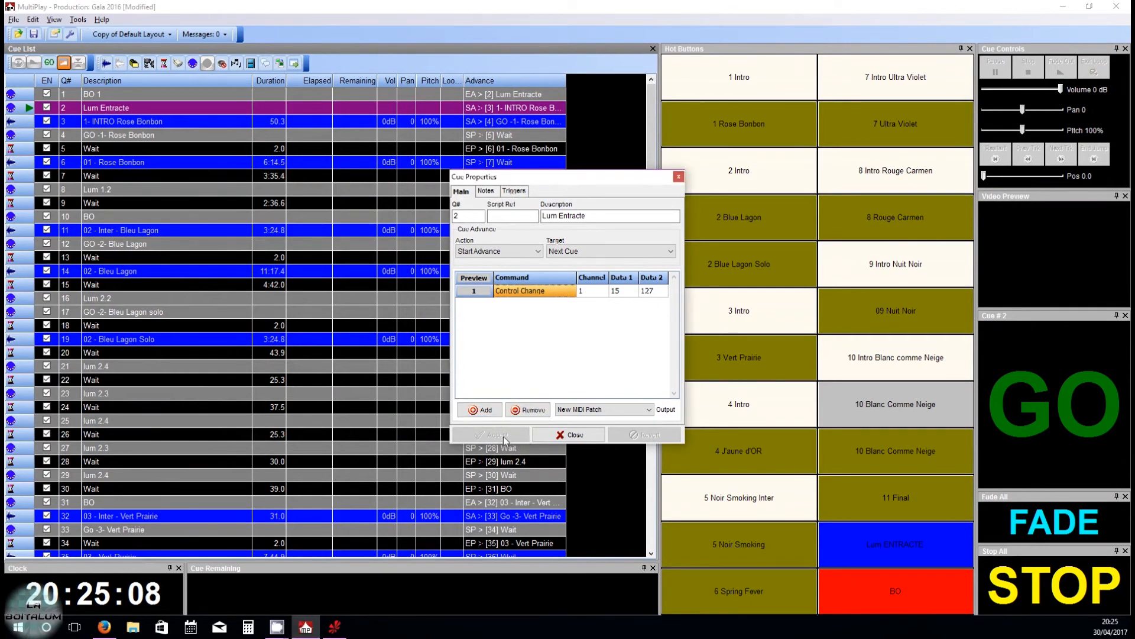
click(572, 436)
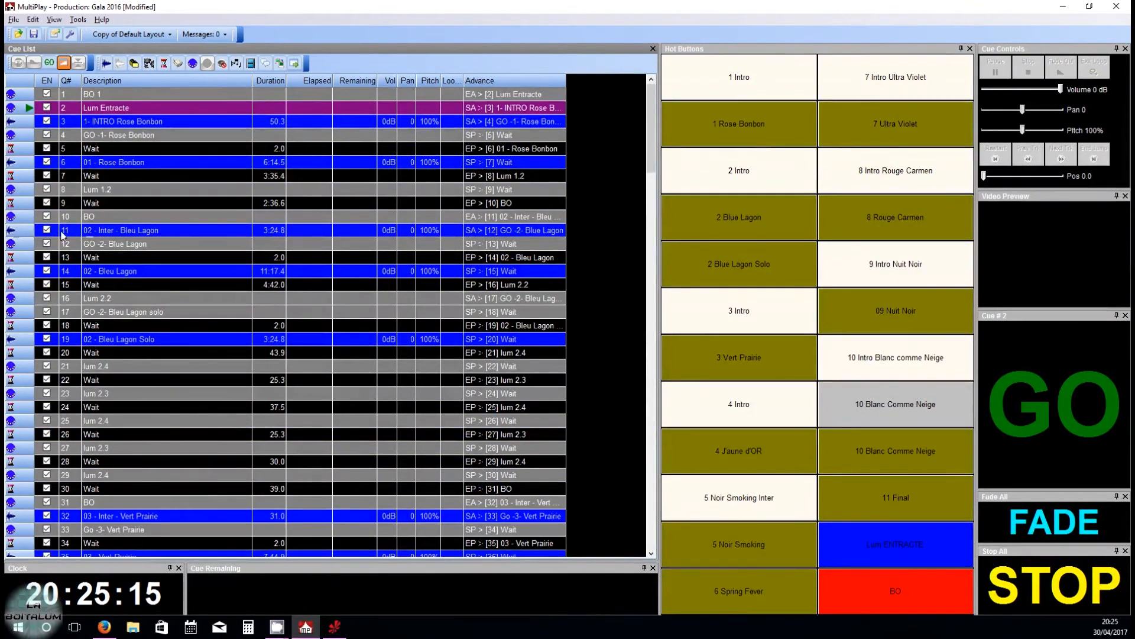
- Switch to FreeStyler, view the 2eme Partie cuelist tab and return to the 1ere Partie tab
click(334, 626)
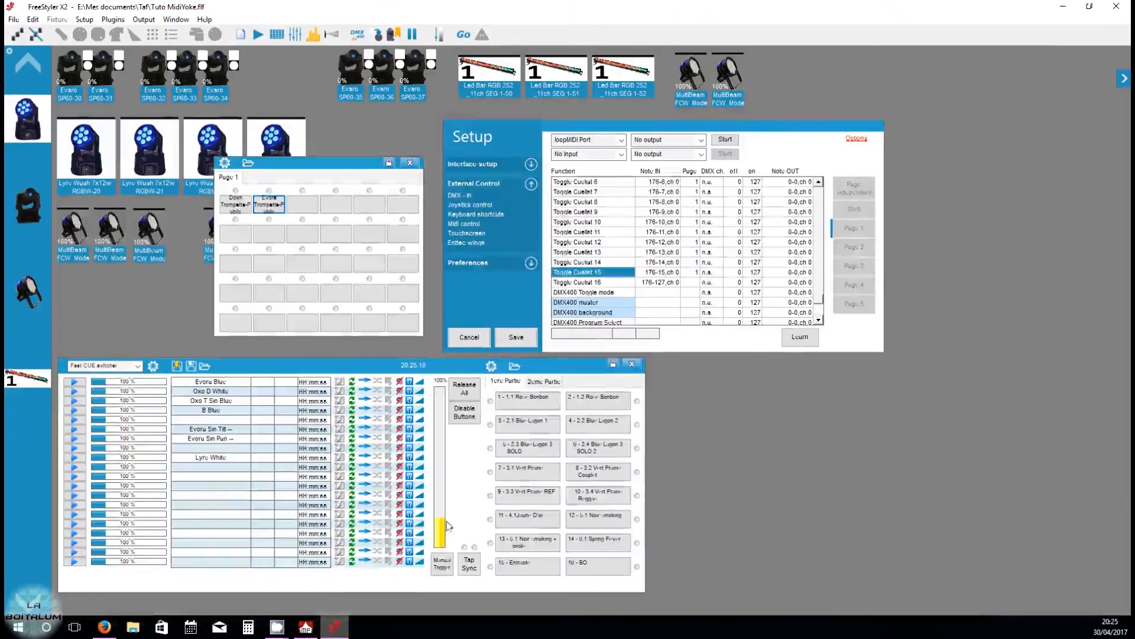
click(549, 381)
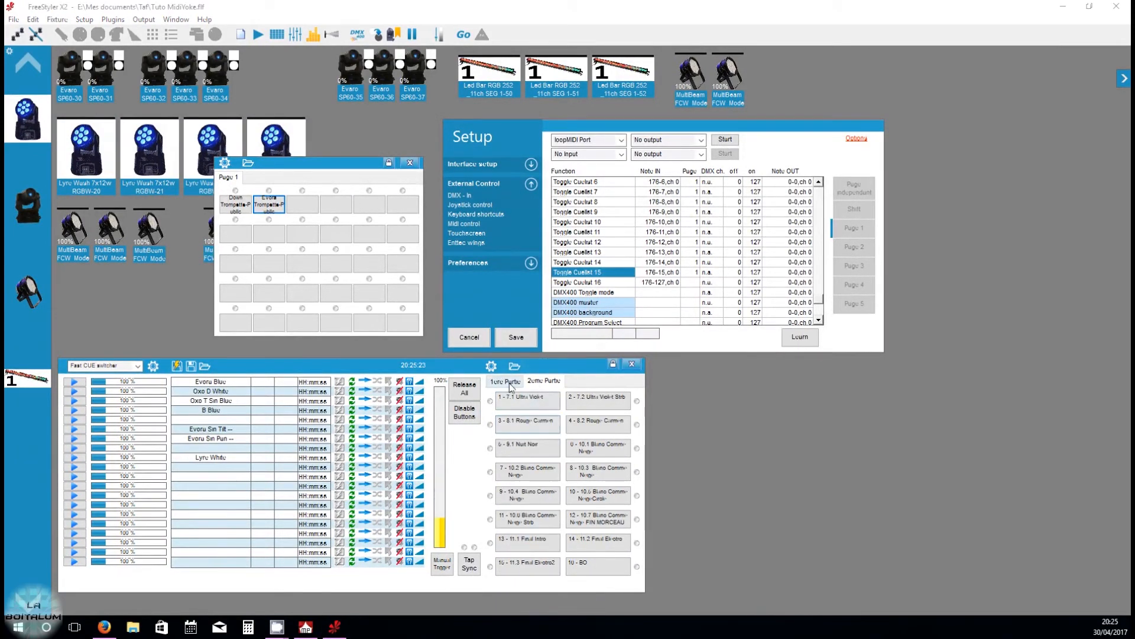
click(510, 384)
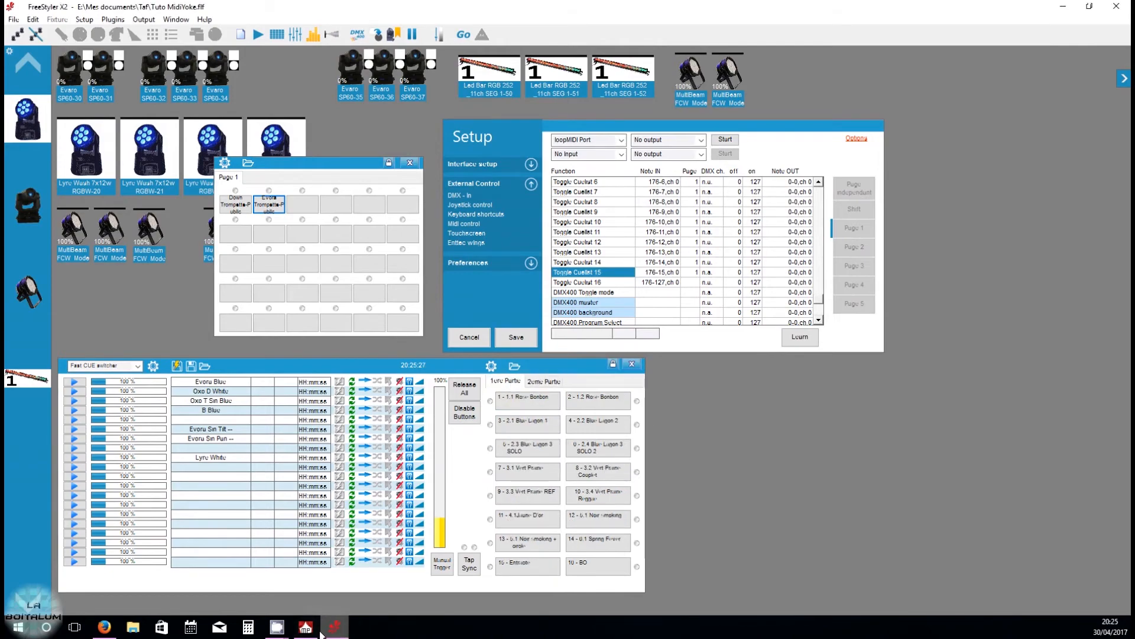
- Switch to MultiPlay and look through the light cues and waits in the Rose Bonbon, Bleu Lagon and Vert Prairie sections
click(316, 628)
scroll(98, 199, down, 8)
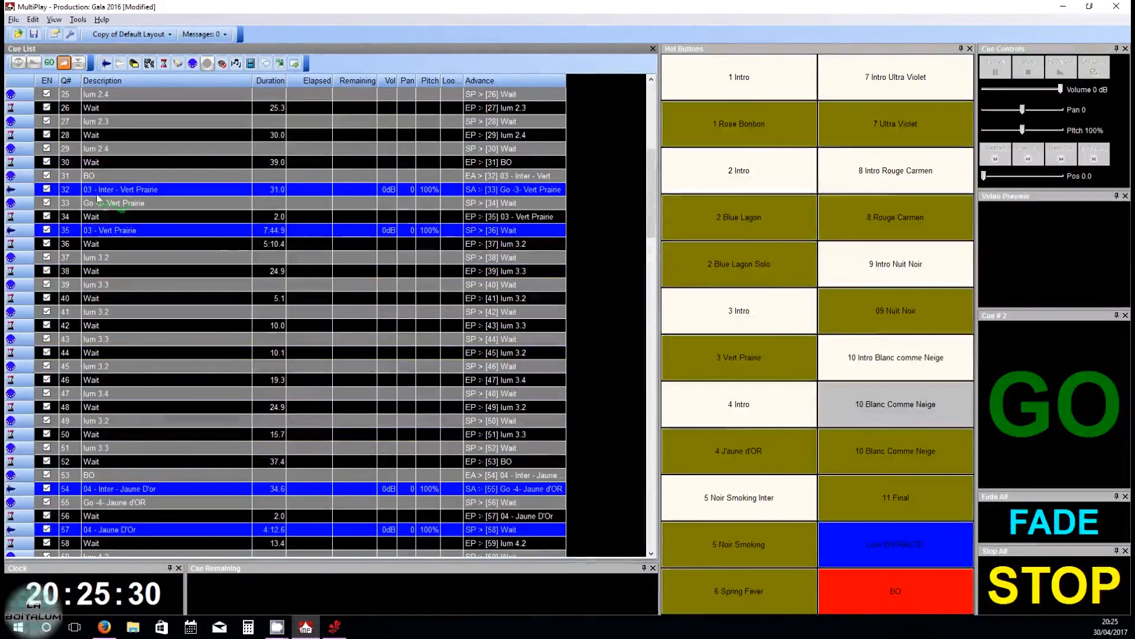
scroll(116, 158, up, 7)
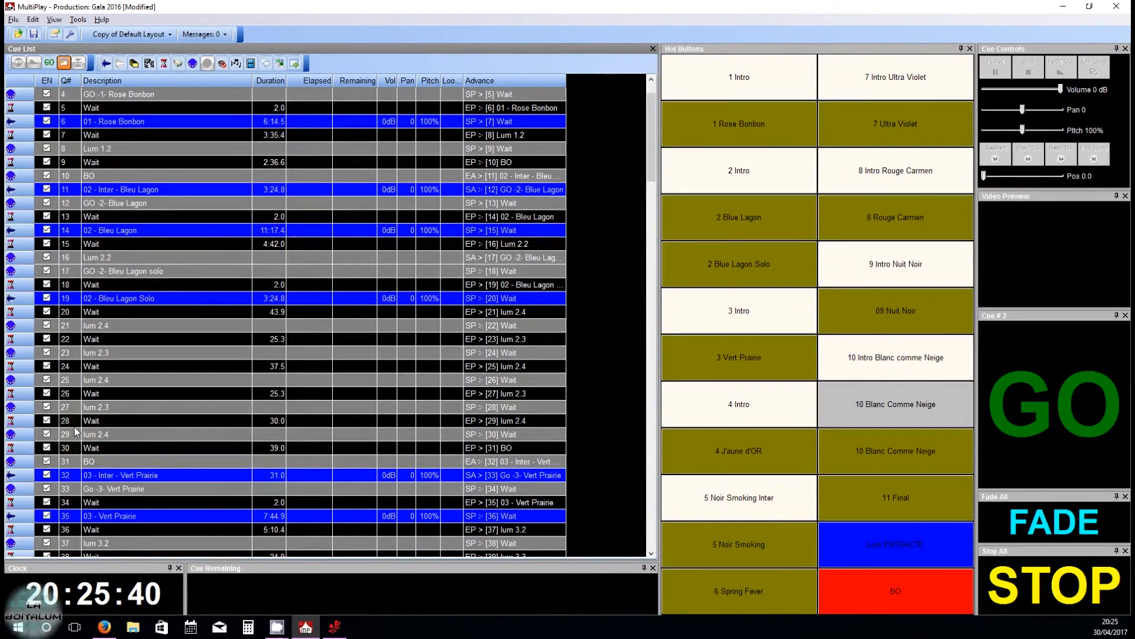
- Switch to FreeStyler, compare the cuelists of 2eme Partie with those of 1ere Partie, and minimize FreeStyler to return to MultiPlay
click(334, 628)
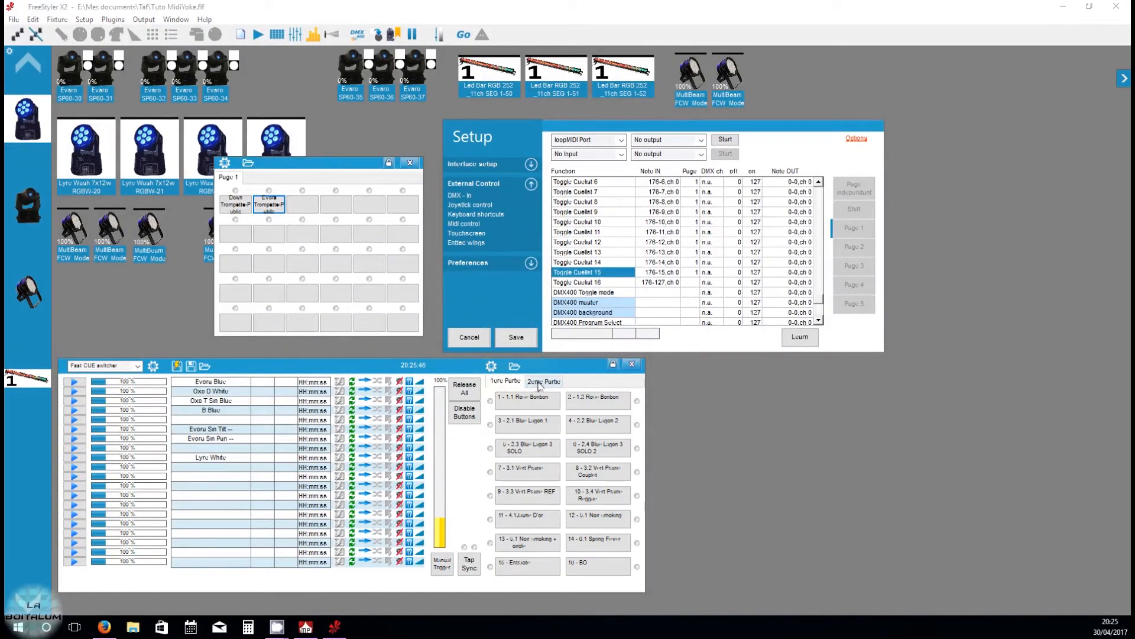
click(539, 383)
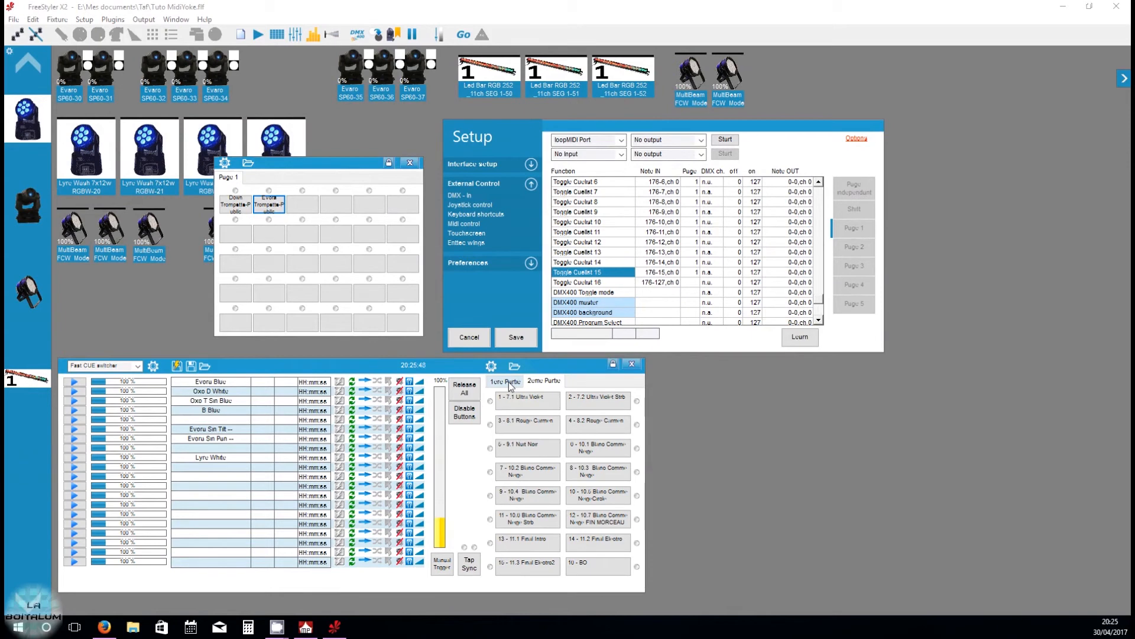
click(510, 383)
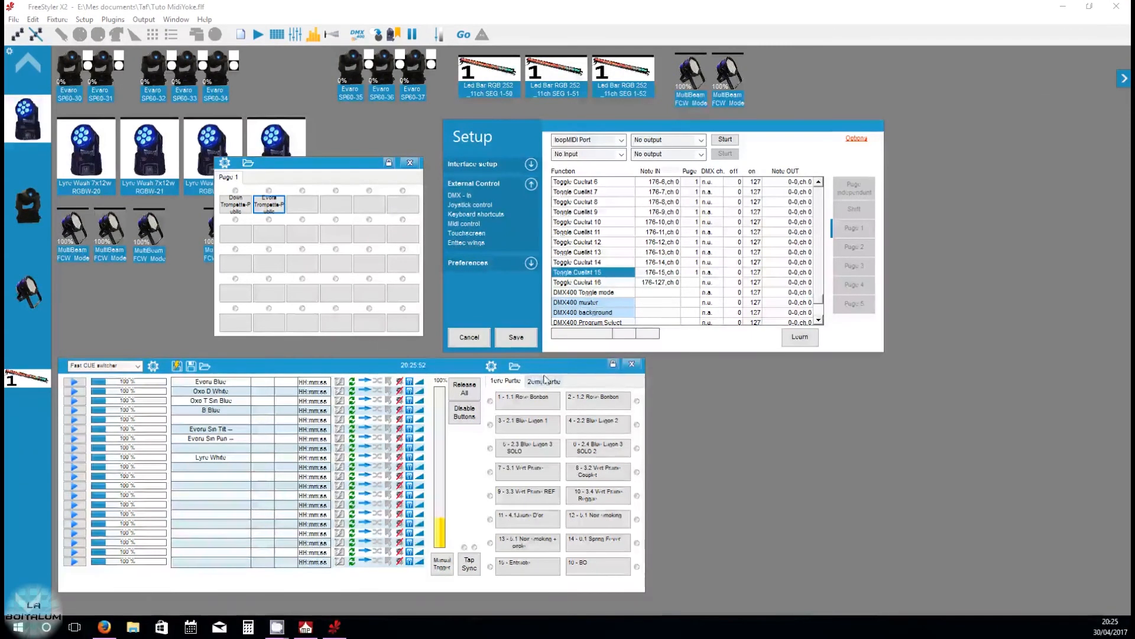
click(1058, 10)
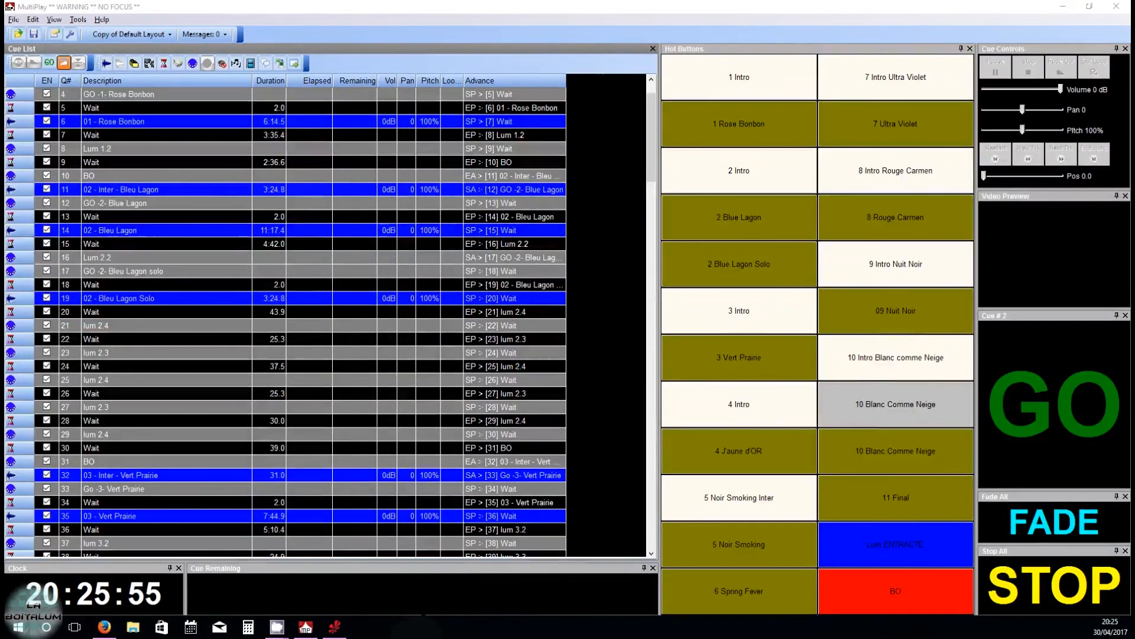
- Review the cue list from 05 - Noir Smoking to the Spring Fever and Ultra Violet cues
scroll(343, 389, down, 15)
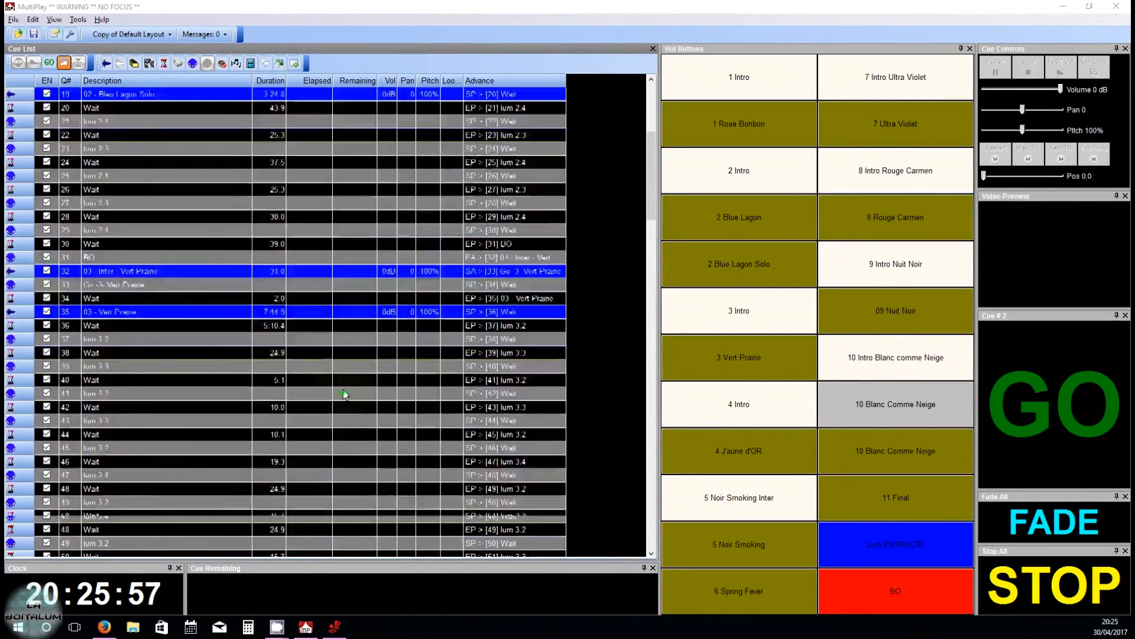
scroll(344, 381, down, 3)
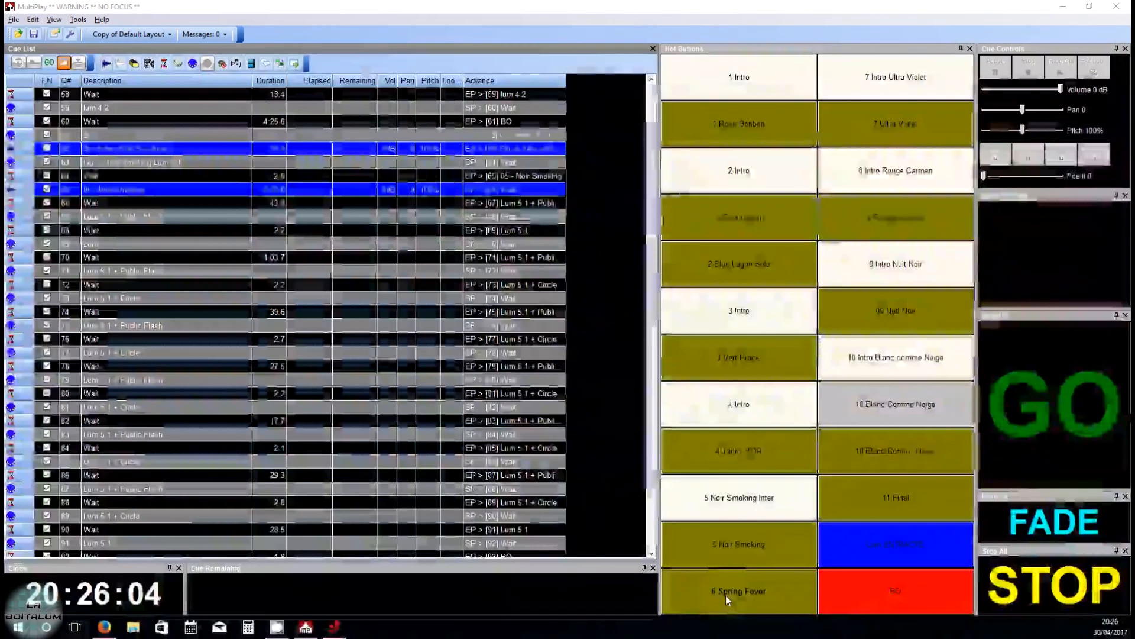
click(726, 595)
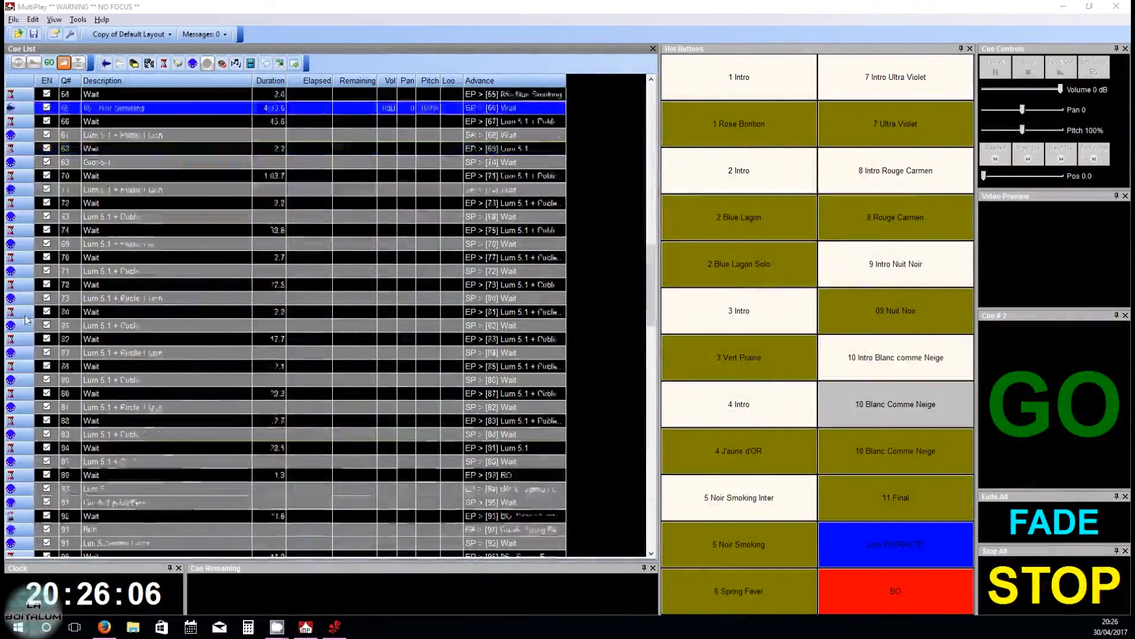
scroll(98, 113, up, 1)
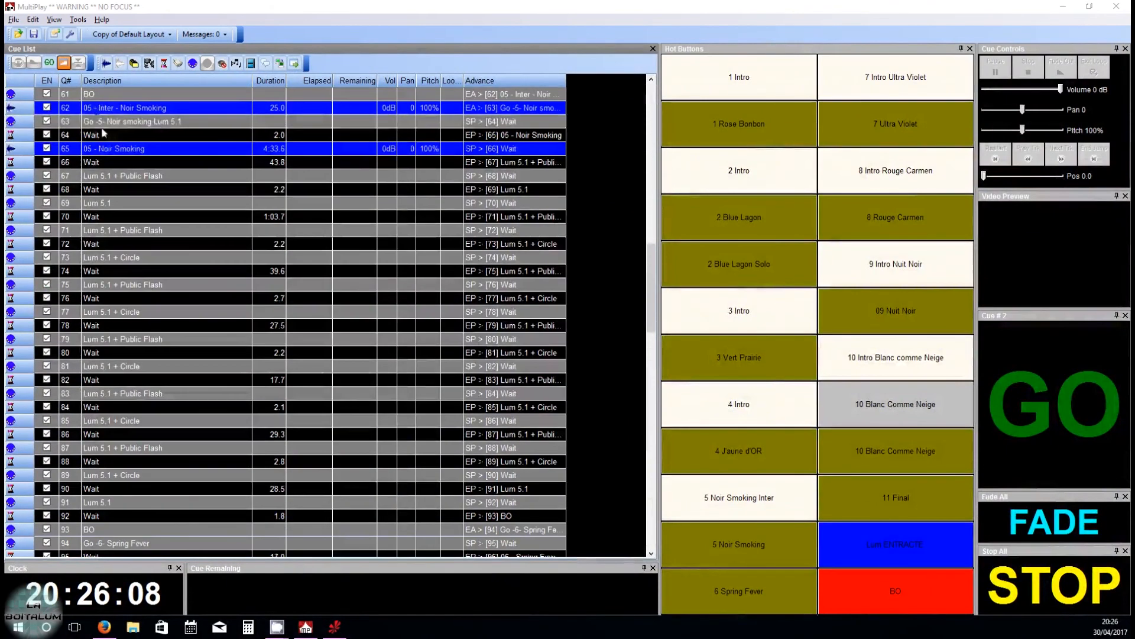
click(111, 149)
scroll(140, 244, down, 2)
scroll(141, 244, down, 7)
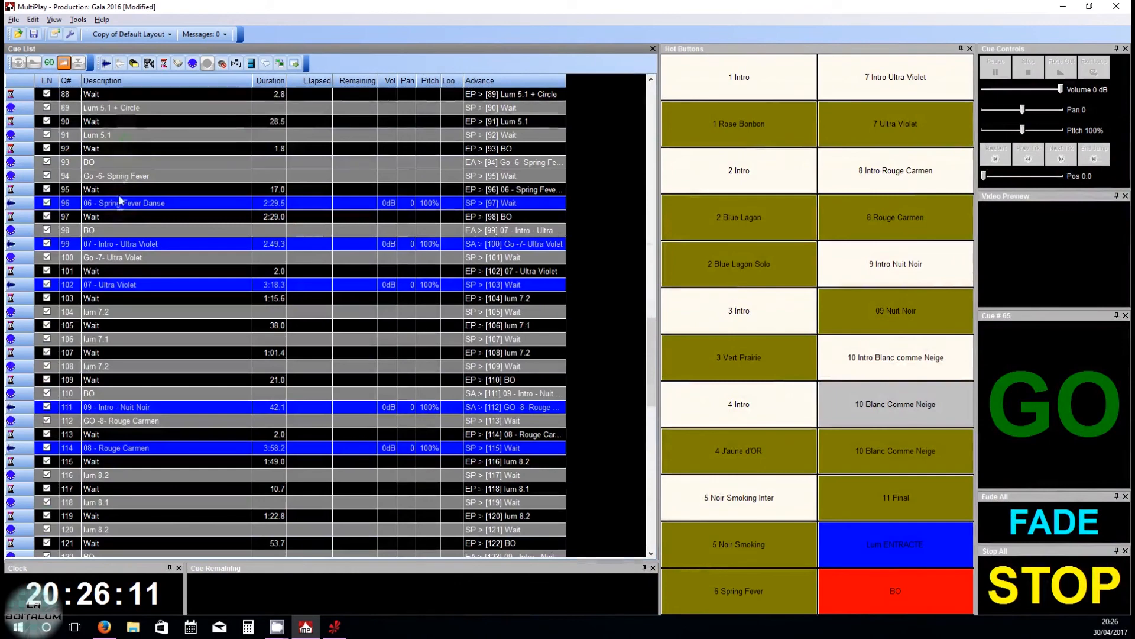
- Inspect the properties of cue 96, 06 - Spring Fever Danse, and of cue 94, Go -6- Spring Fever, closing each
click(121, 203)
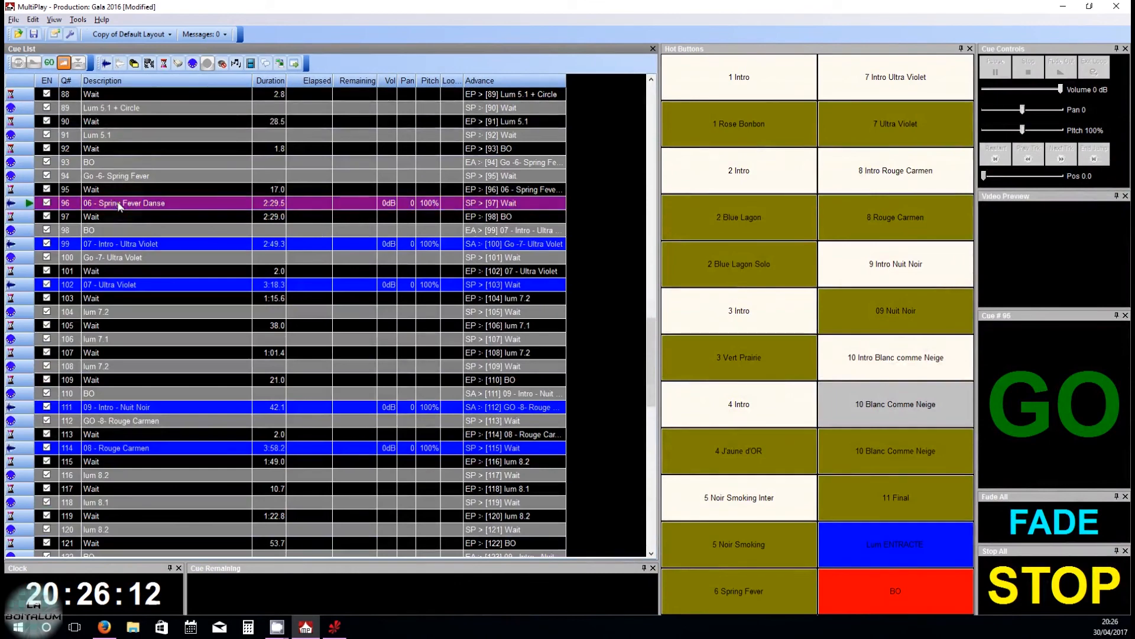
double_click(120, 204)
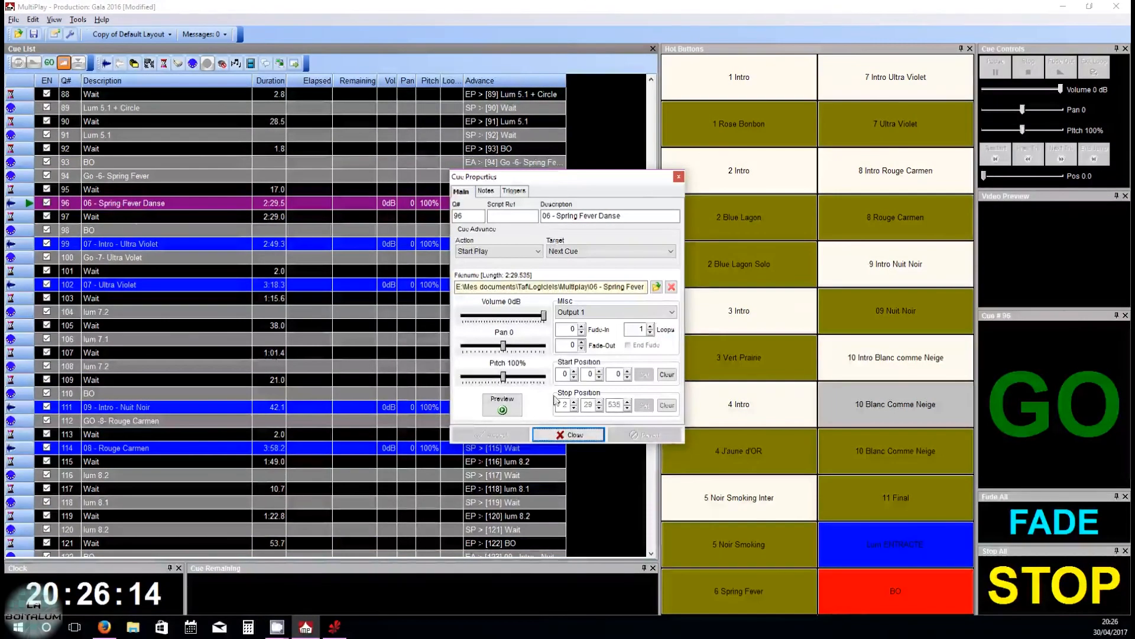
click(569, 435)
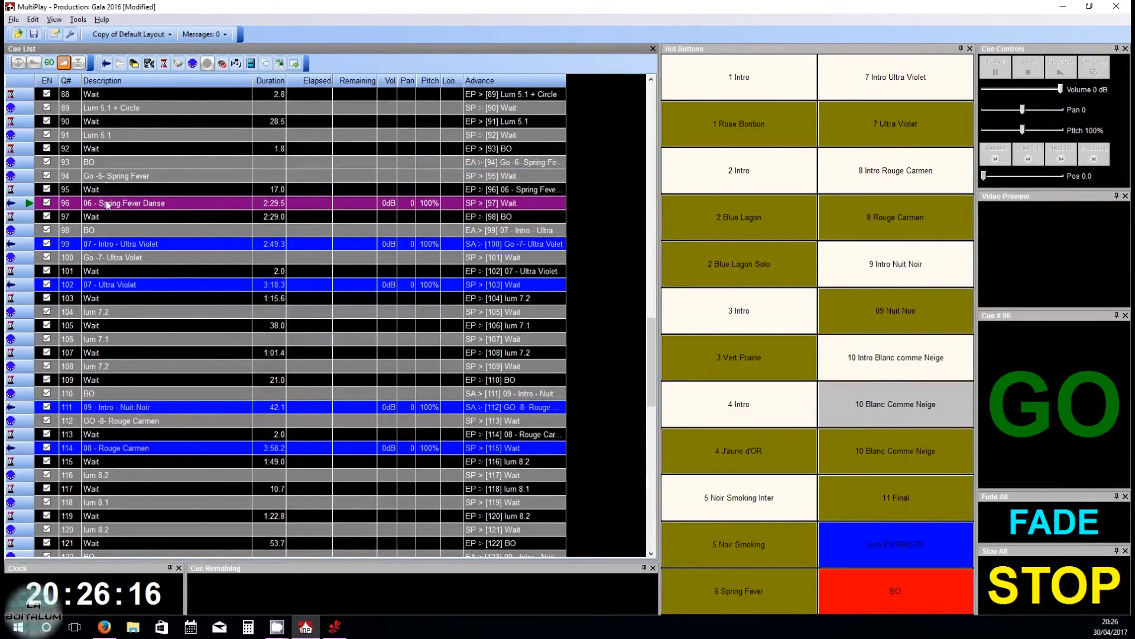
click(108, 175)
double_click(107, 175)
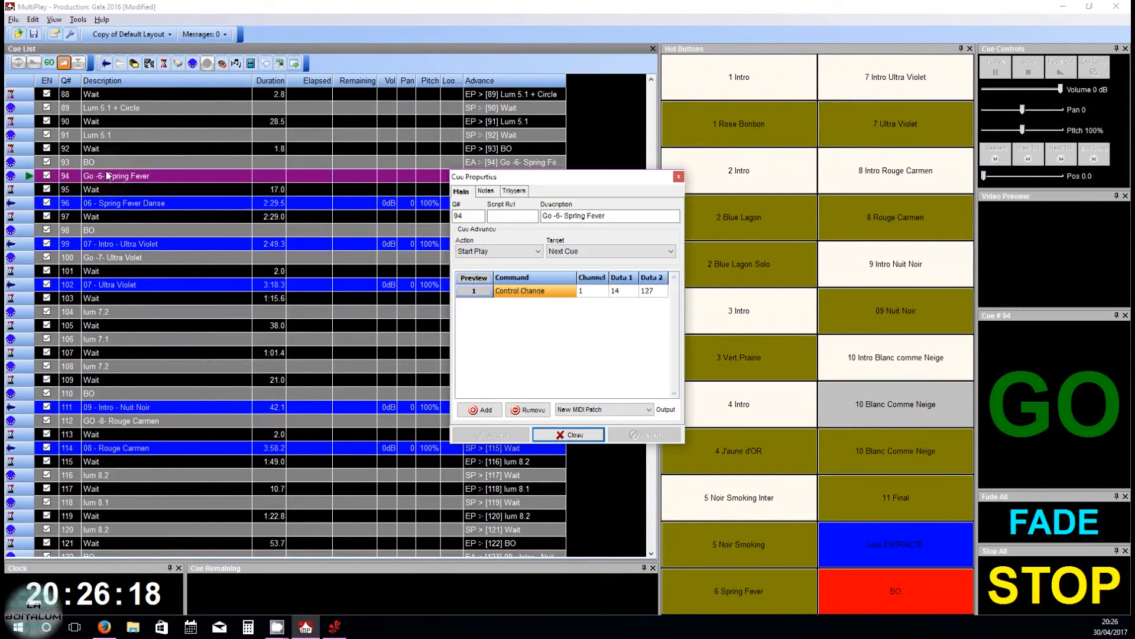
click(576, 438)
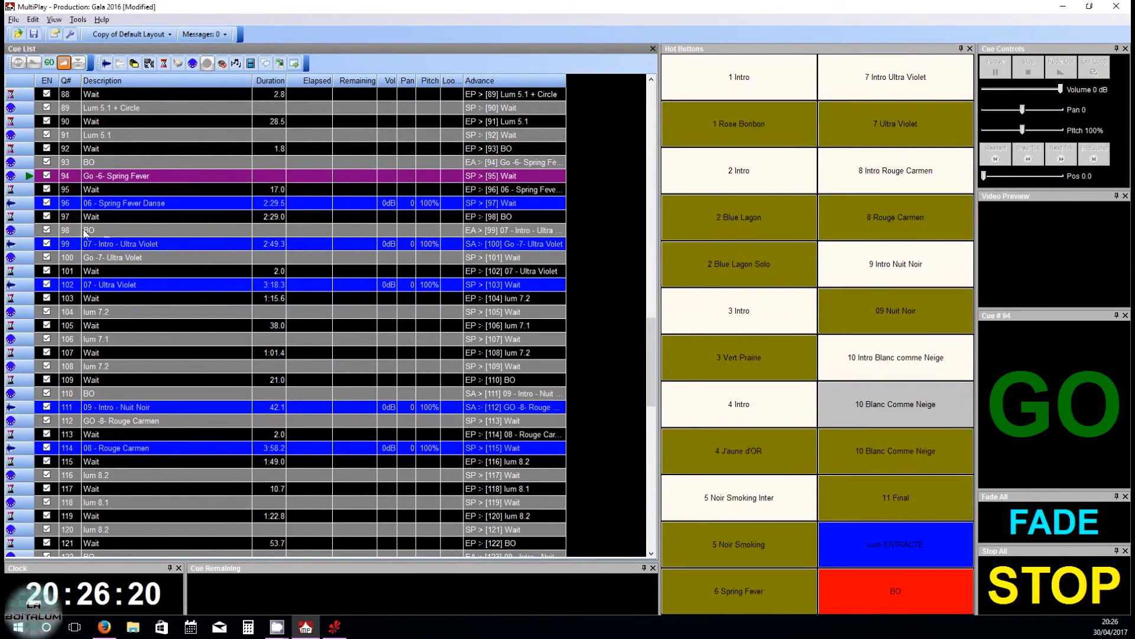
- Open the properties of cue 100, Go -7- Ultra Volet, and compare its commands with the Cuelist tab MIDI assignments in FreeStyler
double_click(116, 258)
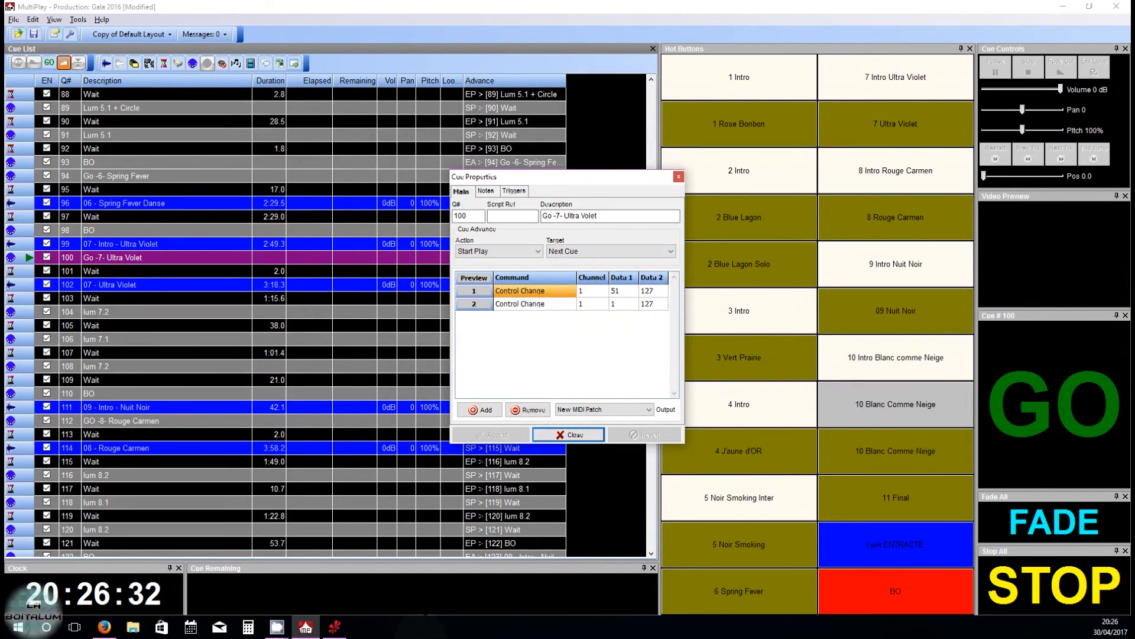
key(alt+Tab)
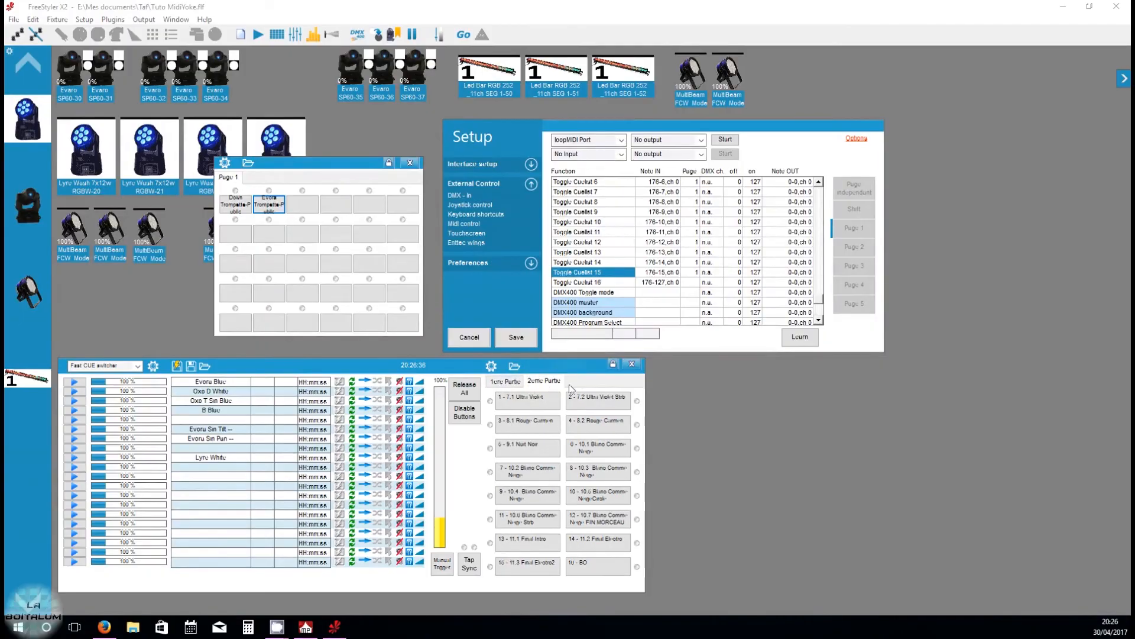
scroll(683, 204, up, 6)
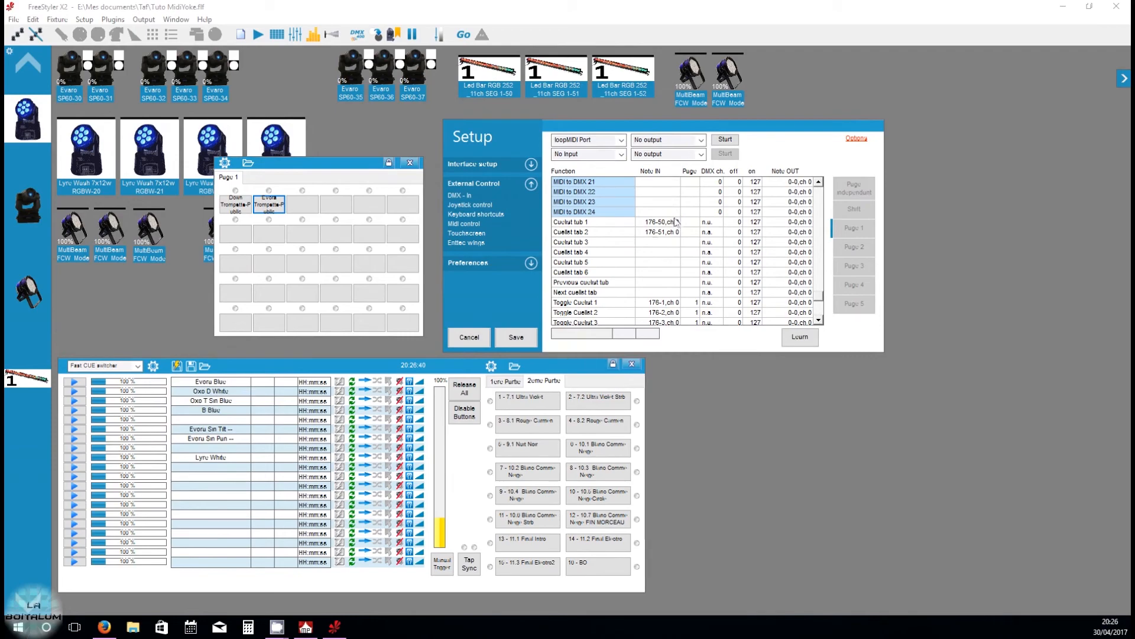
click(305, 627)
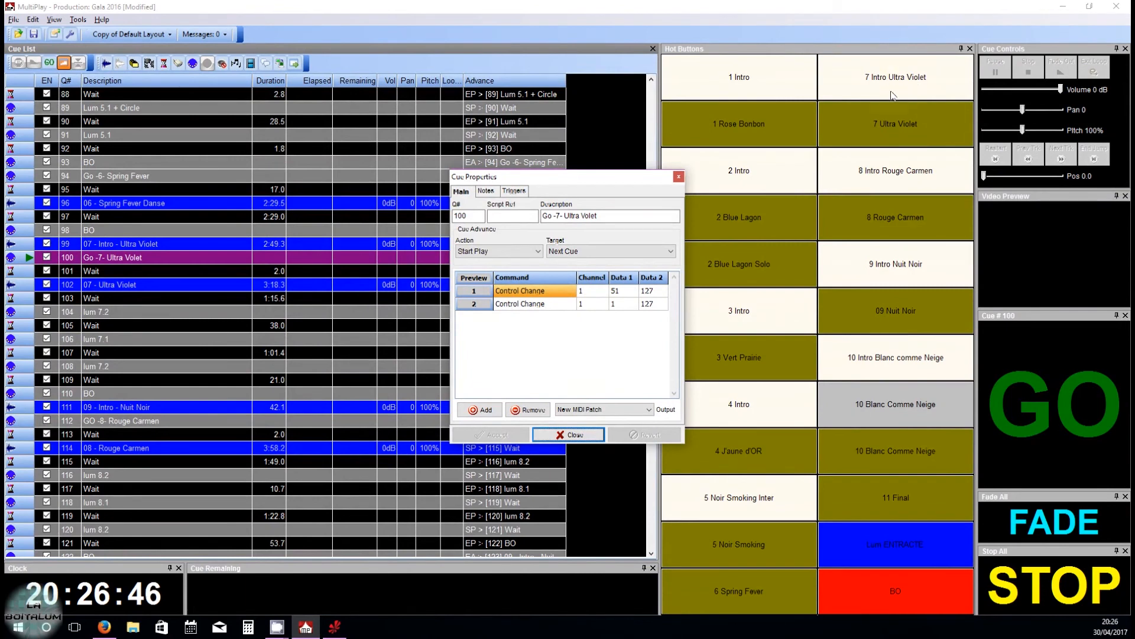
- Examine cue 100's two Control Change commands, check them against the 2eme Partie cuelists in FreeStyler, and close the cue properties
click(618, 292)
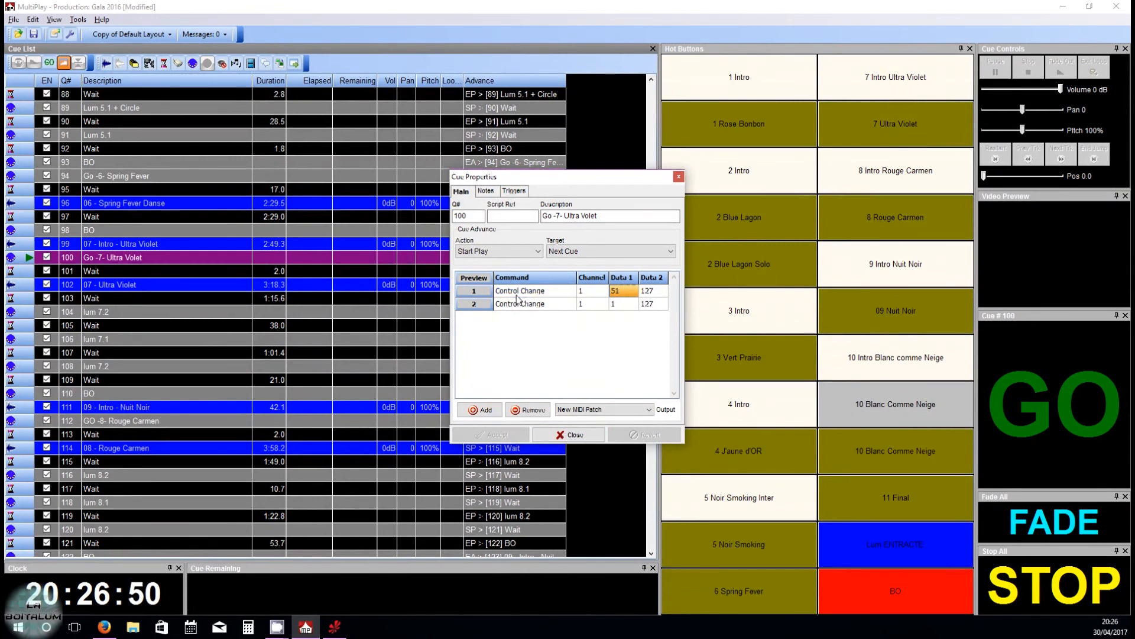
click(534, 291)
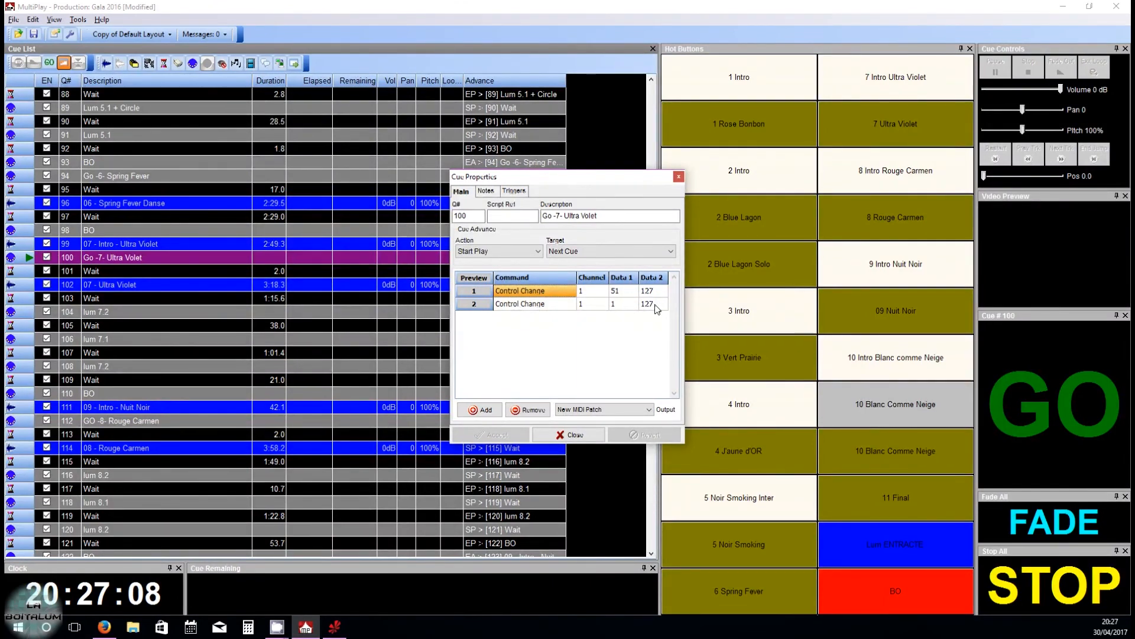
click(334, 627)
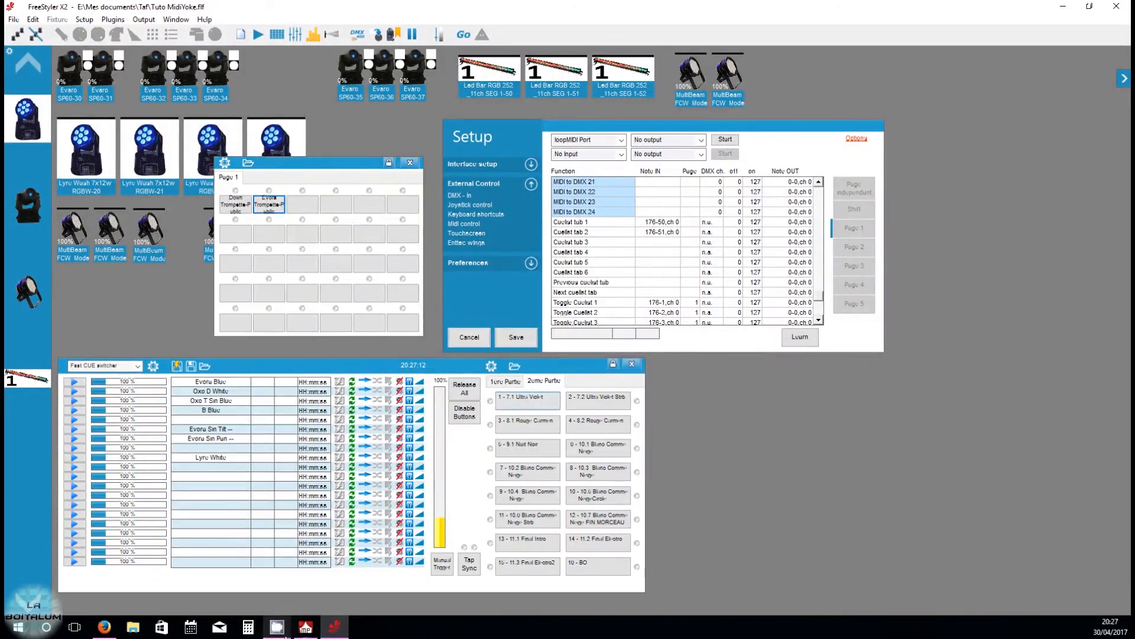
click(305, 627)
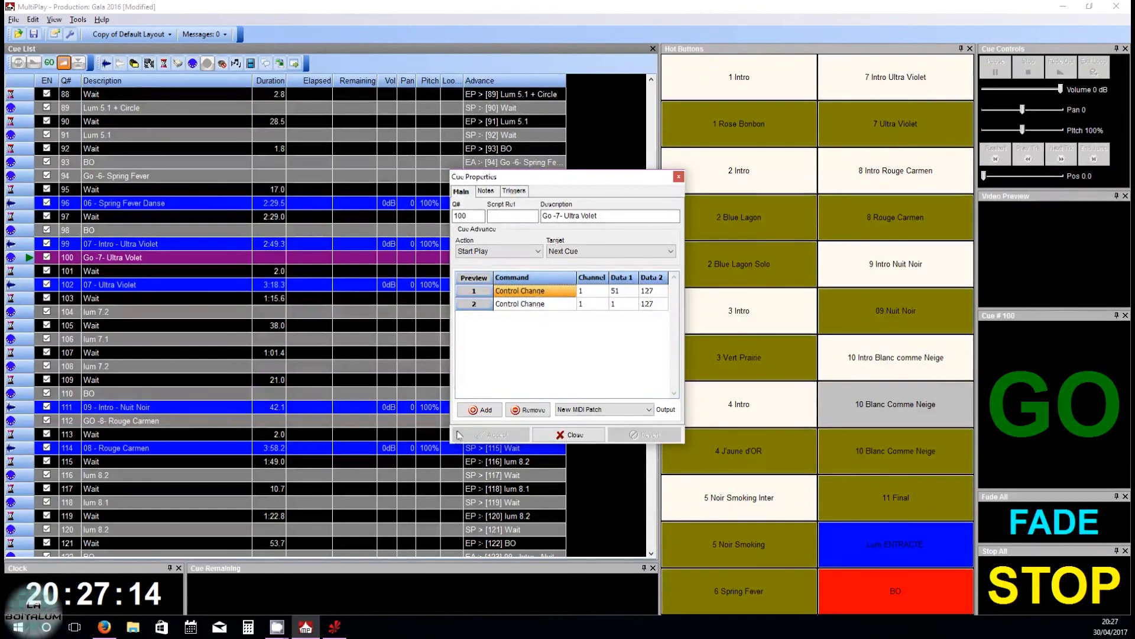
click(541, 435)
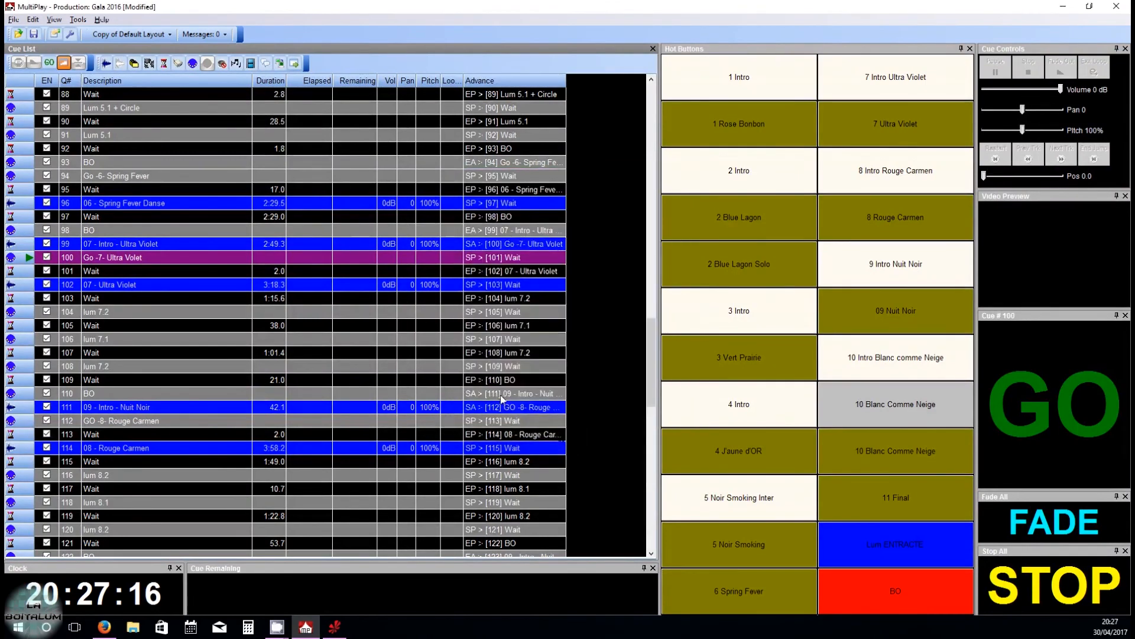
- Look through the remaining cues down to Show End and return to cue 1, BO 1
scroll(304, 236, down, 16)
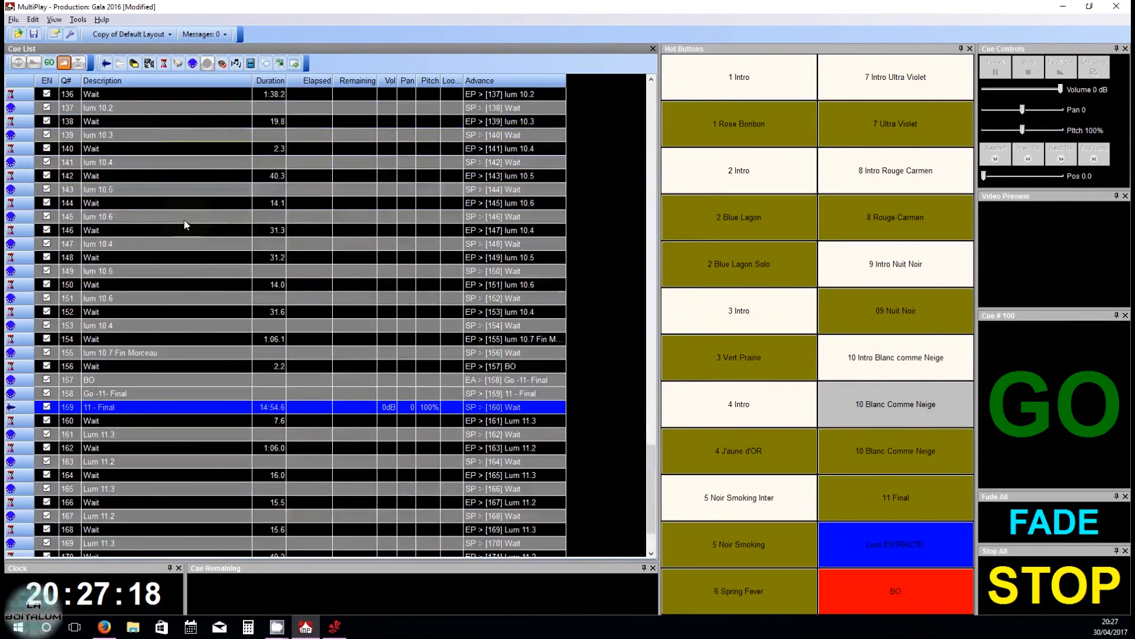
scroll(186, 230, down, 2)
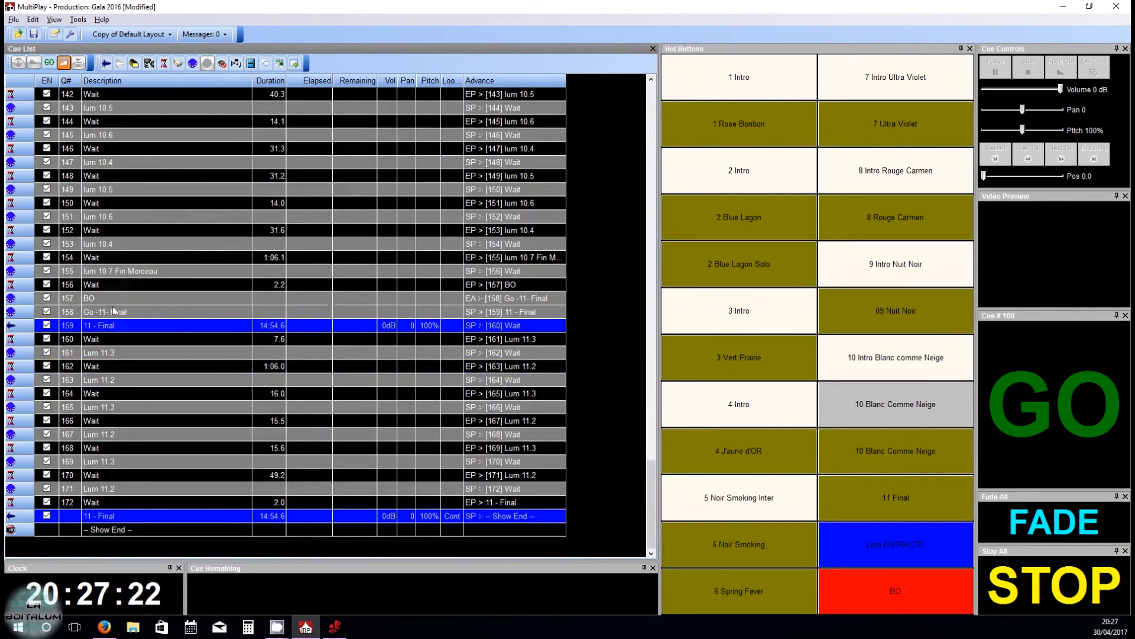
scroll(353, 296, up, 20)
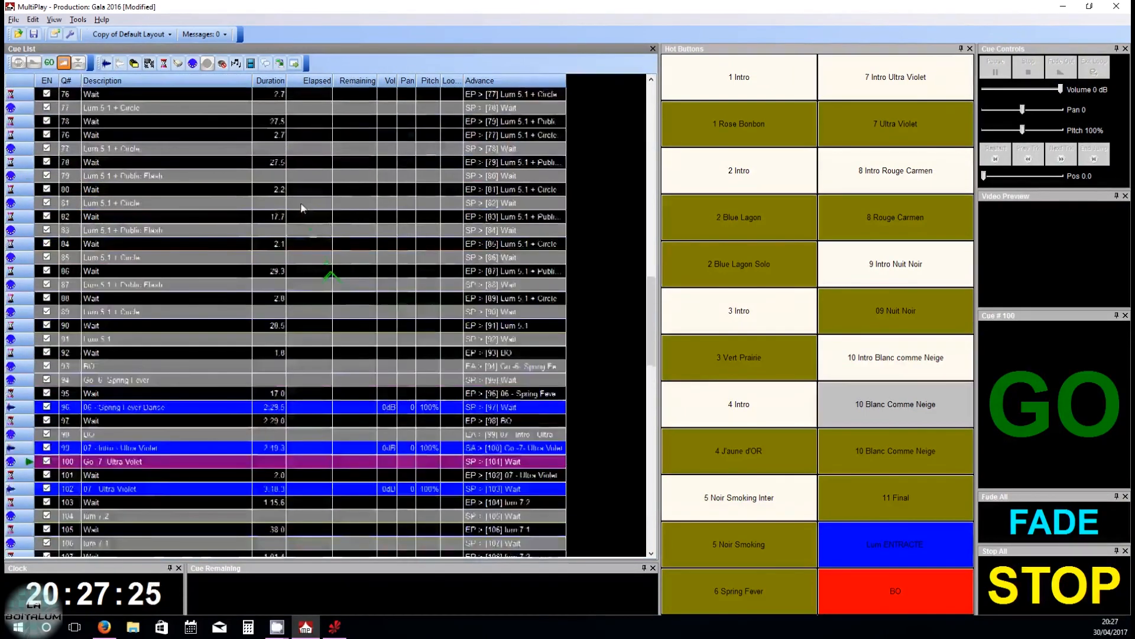
scroll(302, 207, up, 20)
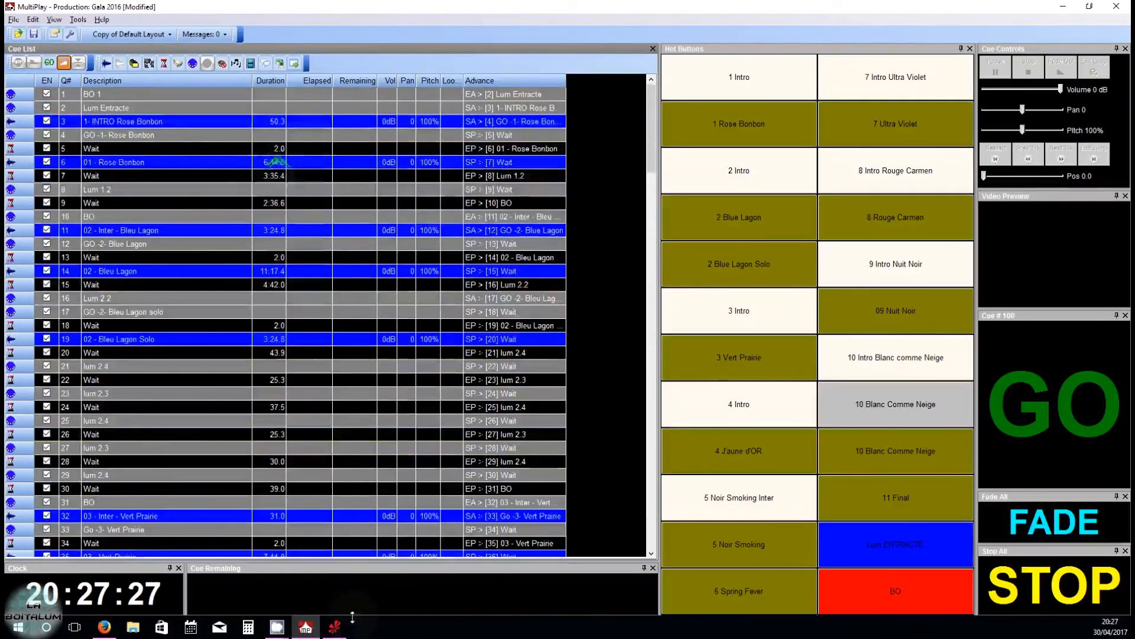
- Switch to FreeStyler, start MIDI input from loopMIDI Port and save the location
click(335, 625)
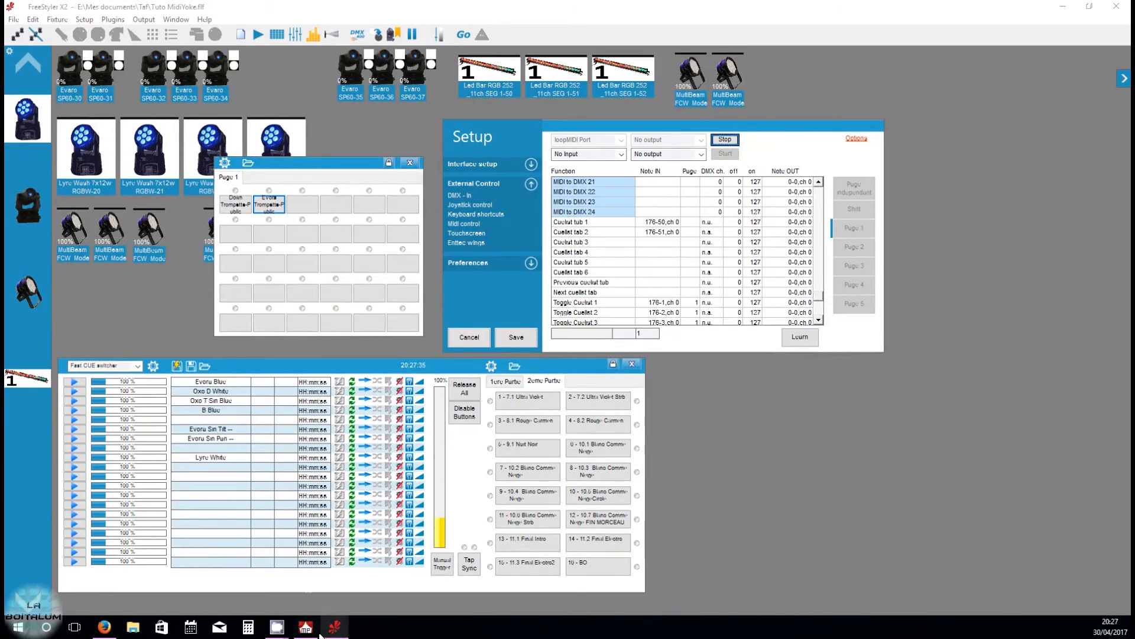
click(13, 20)
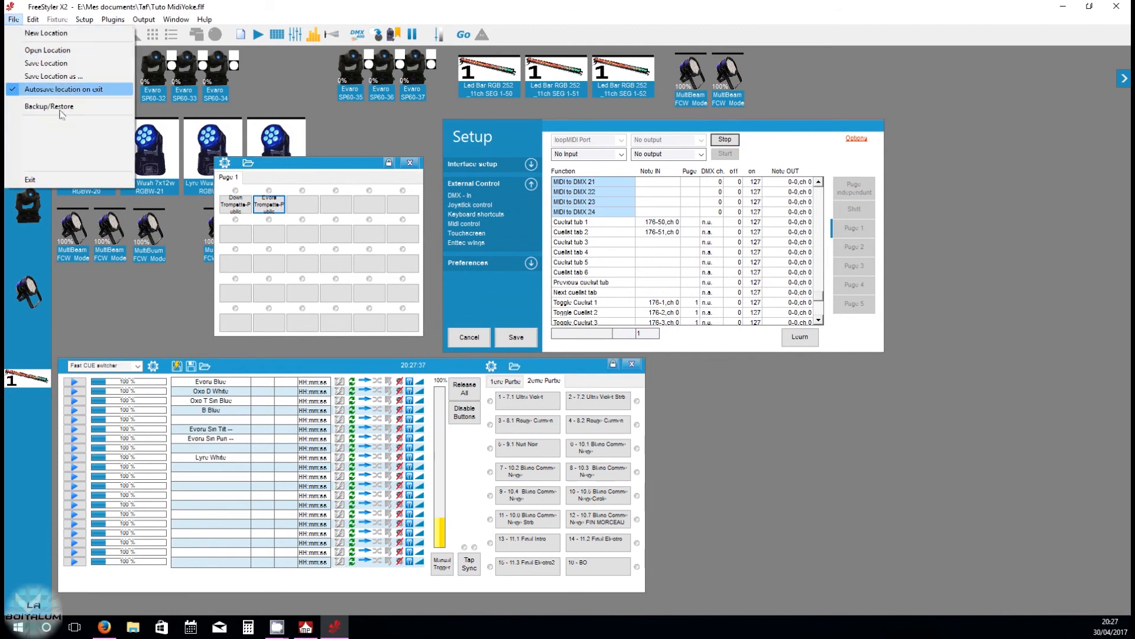
click(81, 64)
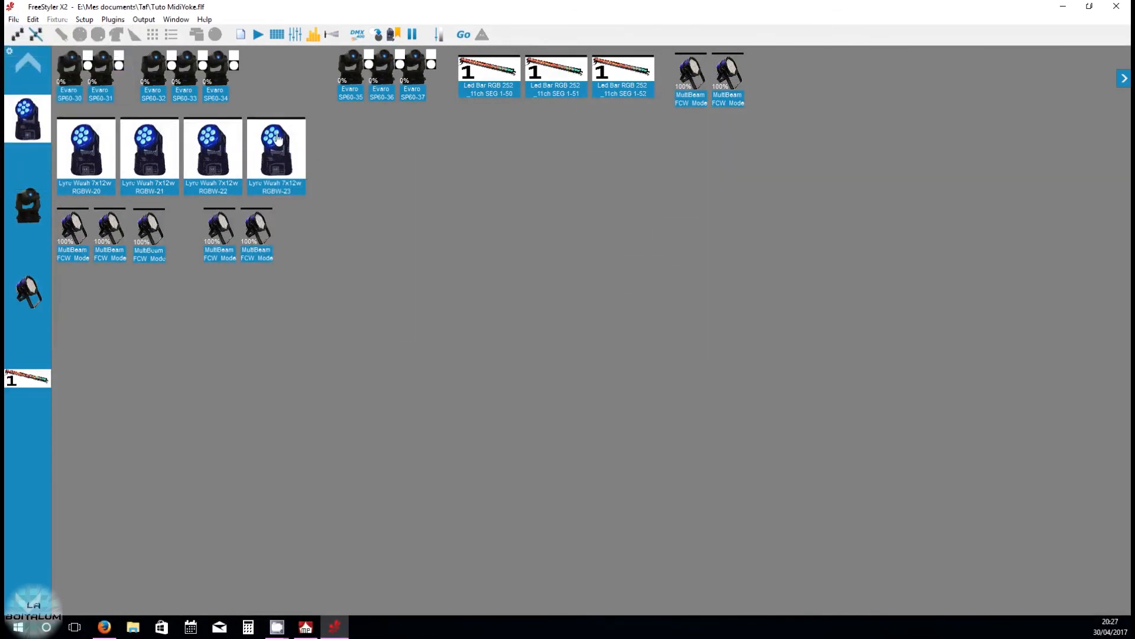
- Exit FreeStyler and confirm quitting
click(13, 19)
click(71, 178)
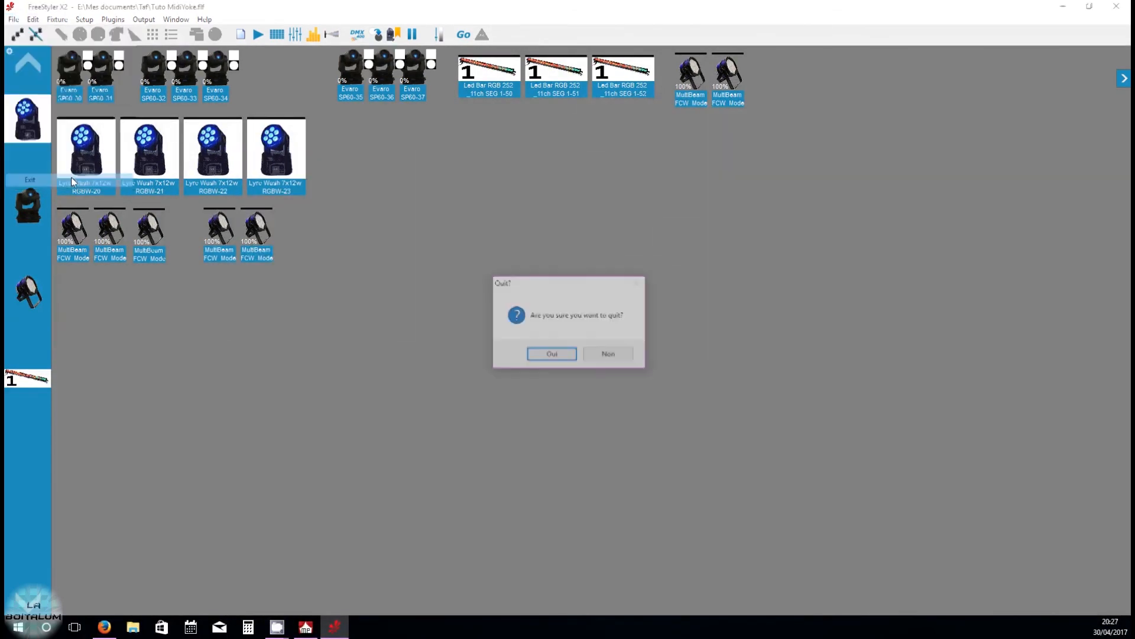
click(549, 354)
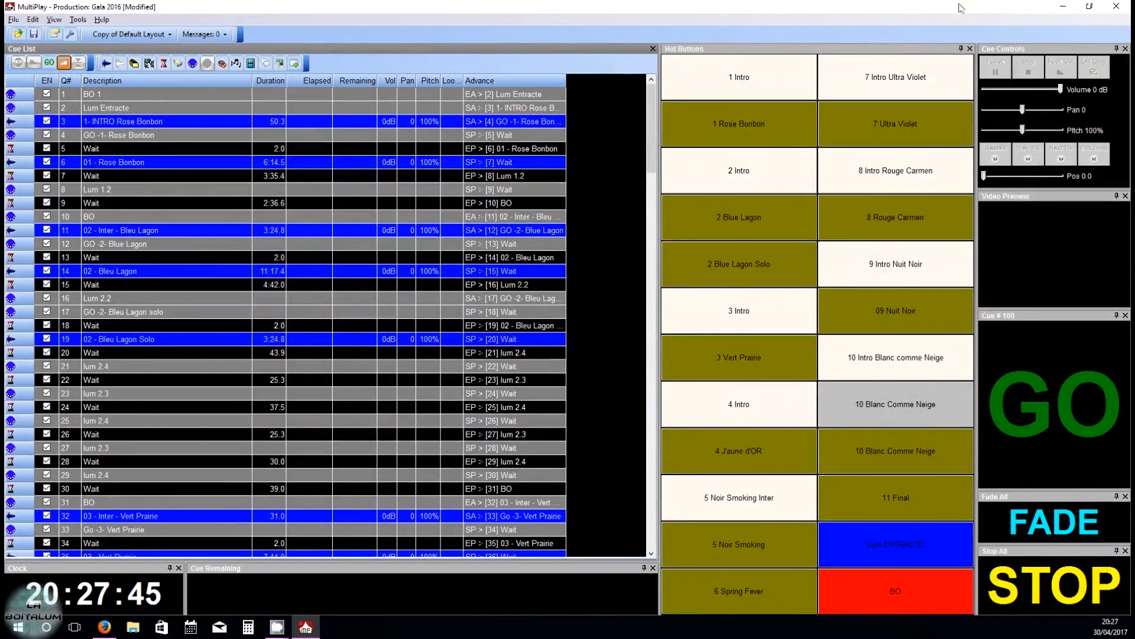
- Restore the MultiPlay window from full screen and snap it into the upper-right quarter of the desktop
click(1089, 6)
drag(523, 8, 1133, 2)
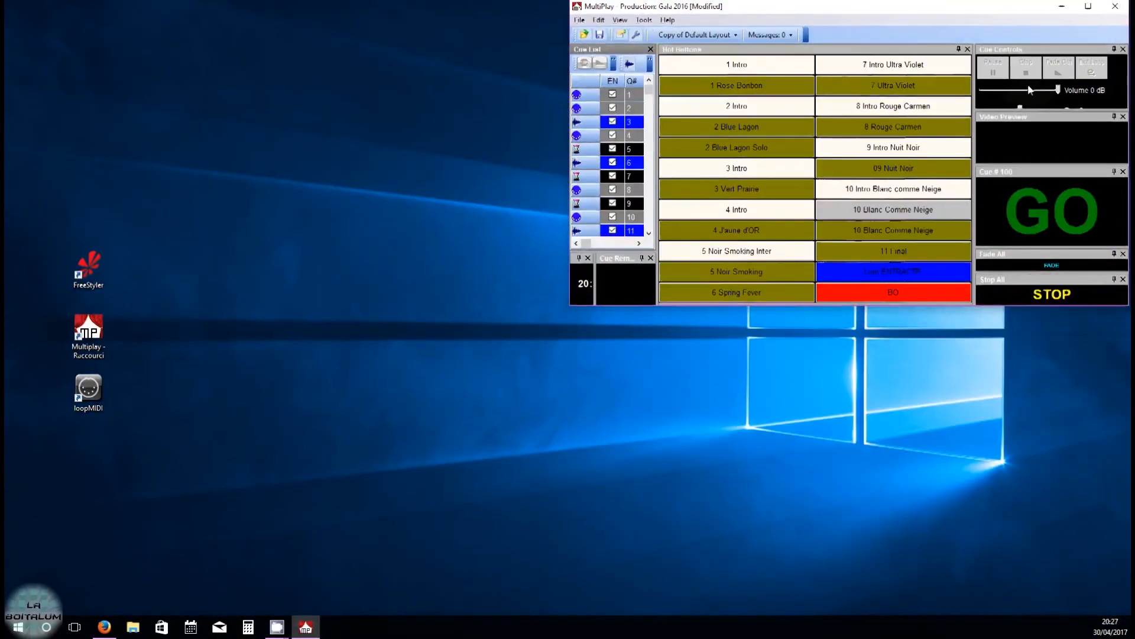
- Snap MultiPlay to the right half of the desktop with wider Cue List and Hot Buttons panes, and launch FreeStyler beside it
drag(671, 5, 1133, 159)
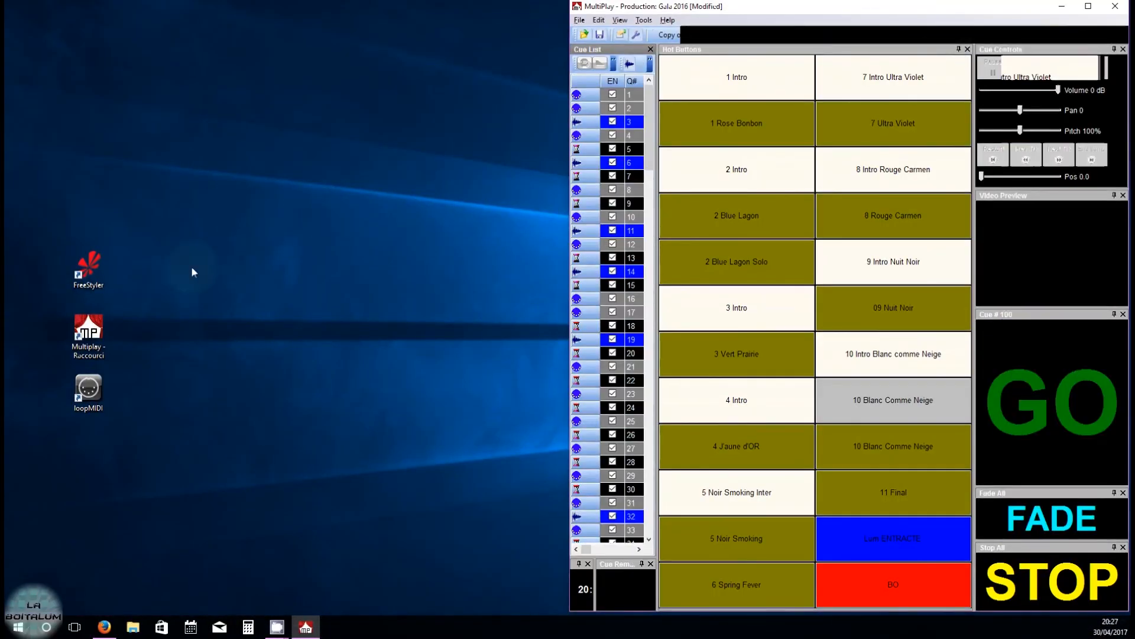
click(84, 279)
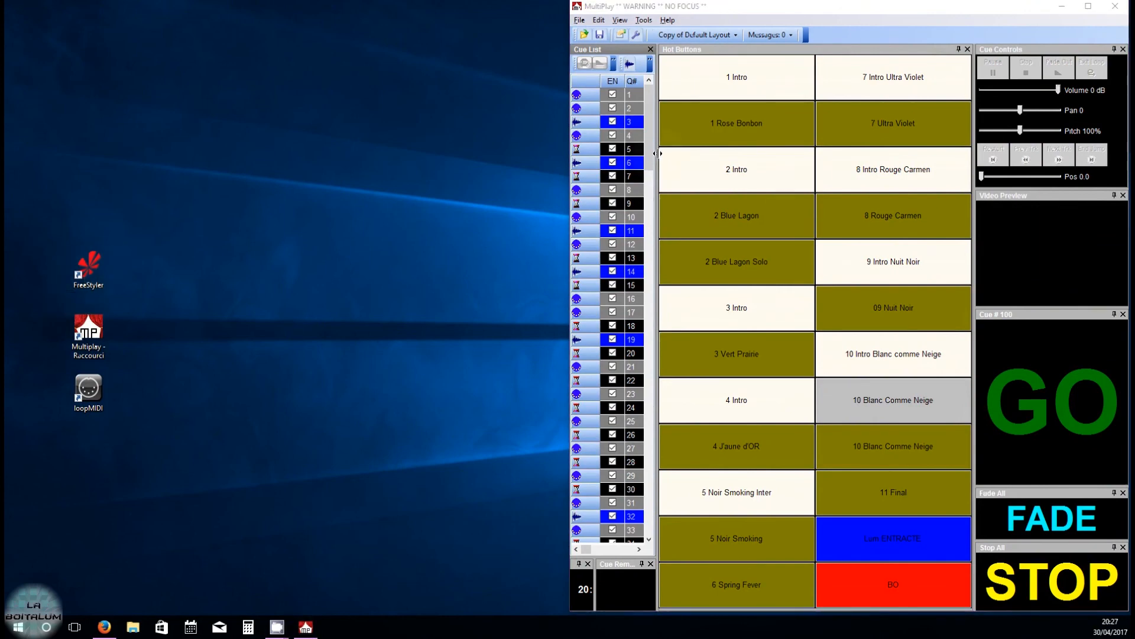
drag(656, 153, 877, 153)
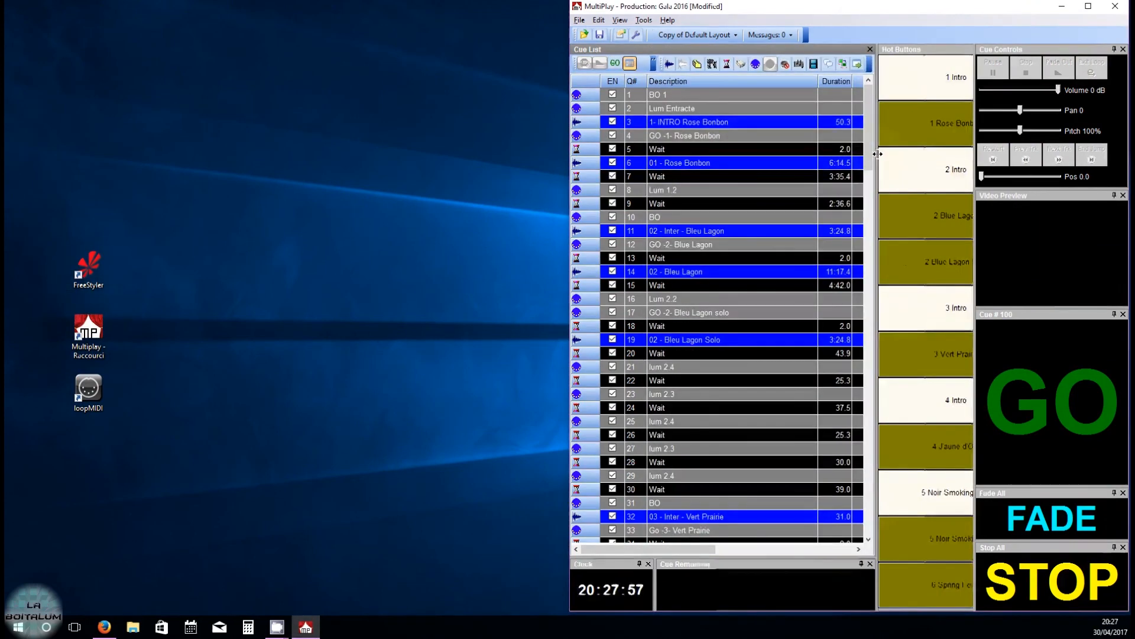
drag(976, 359, 1025, 351)
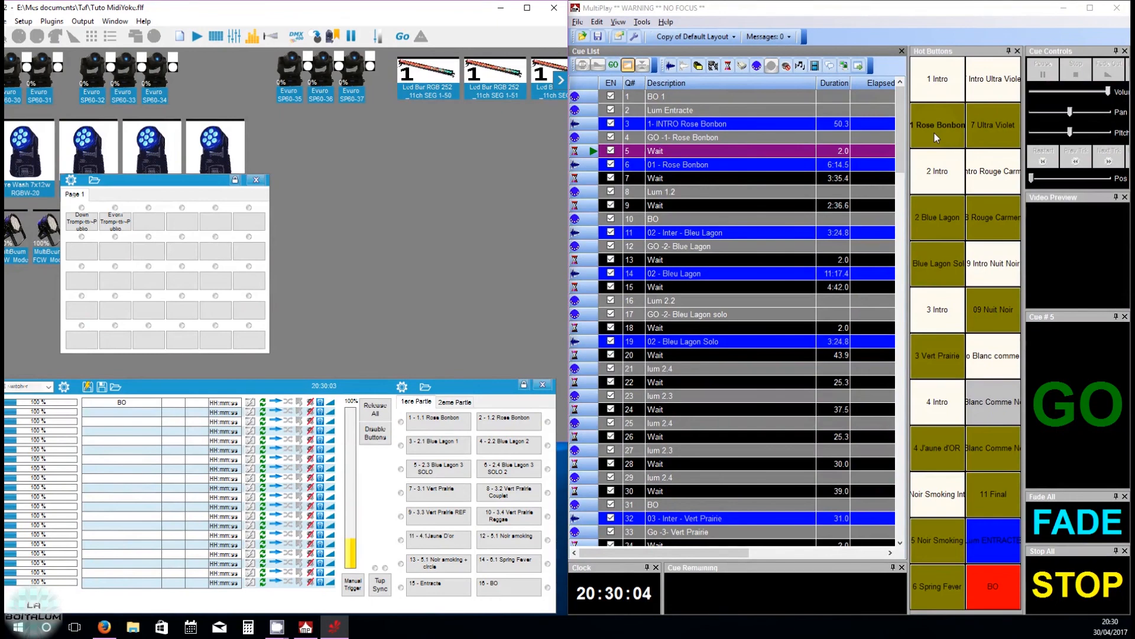
- Test the link by firing the 1 Rose Bonbon hot button, stopping all playback and firing the BO hot button
click(935, 132)
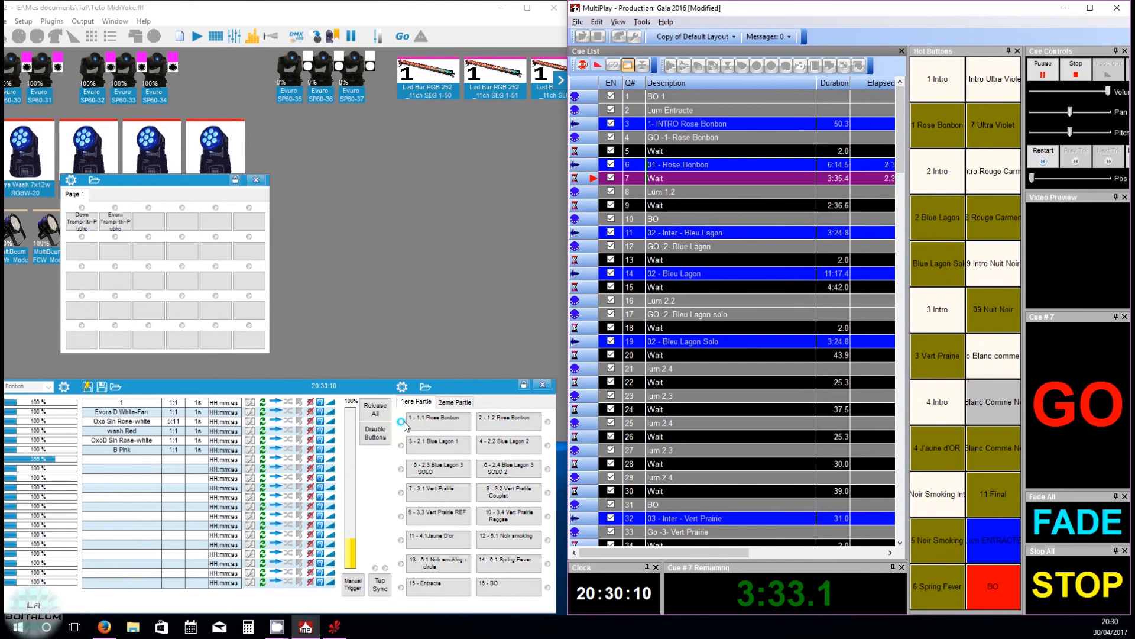
click(1077, 579)
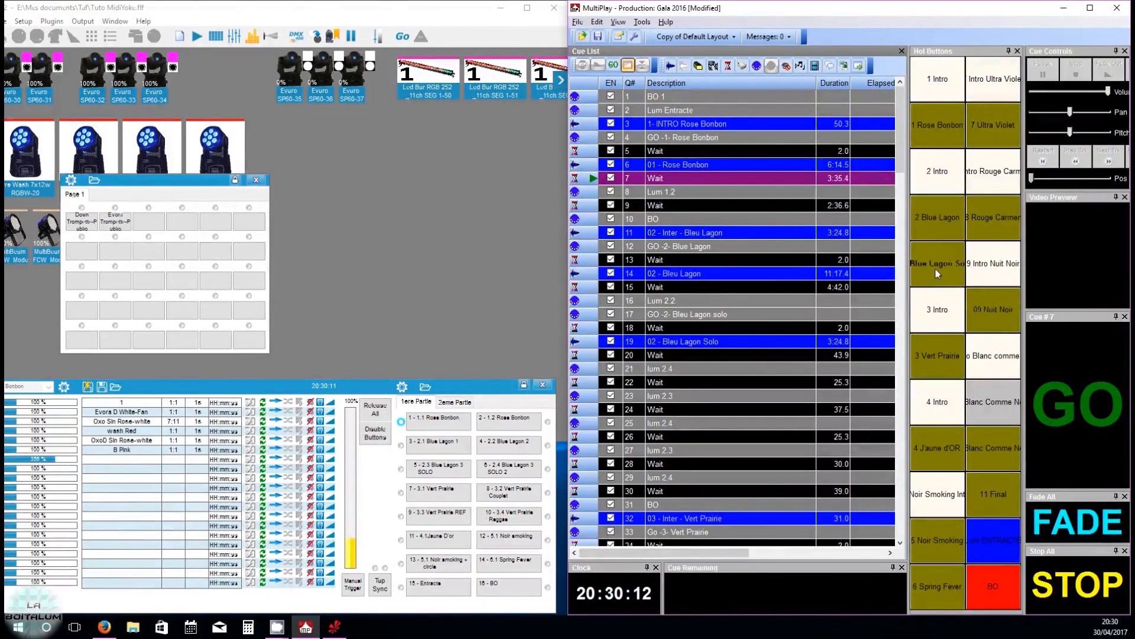
click(985, 587)
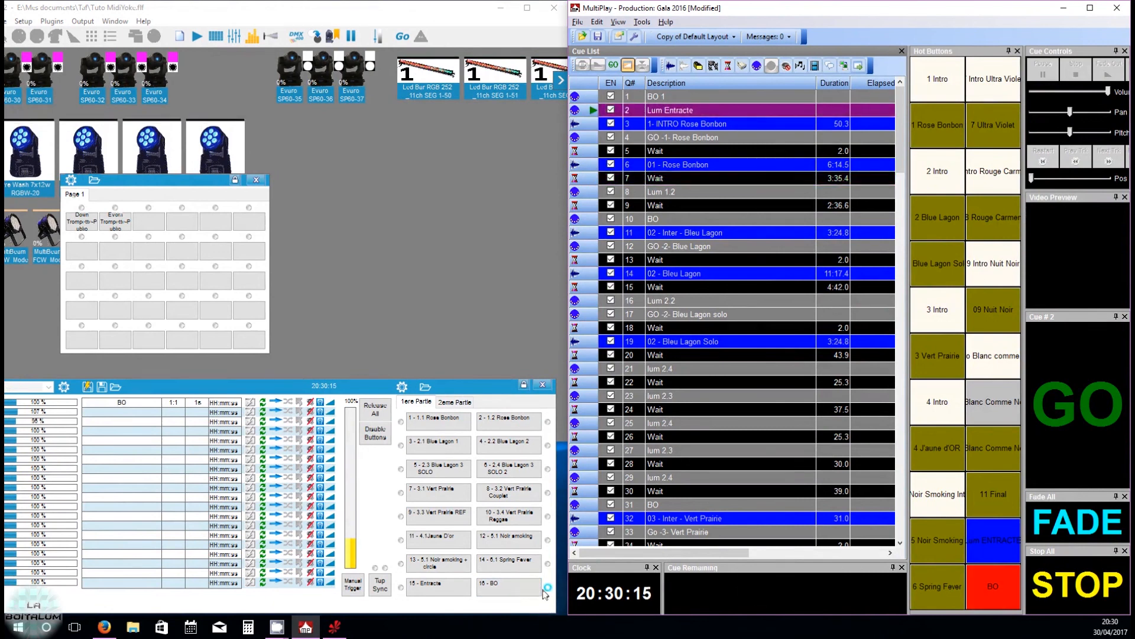